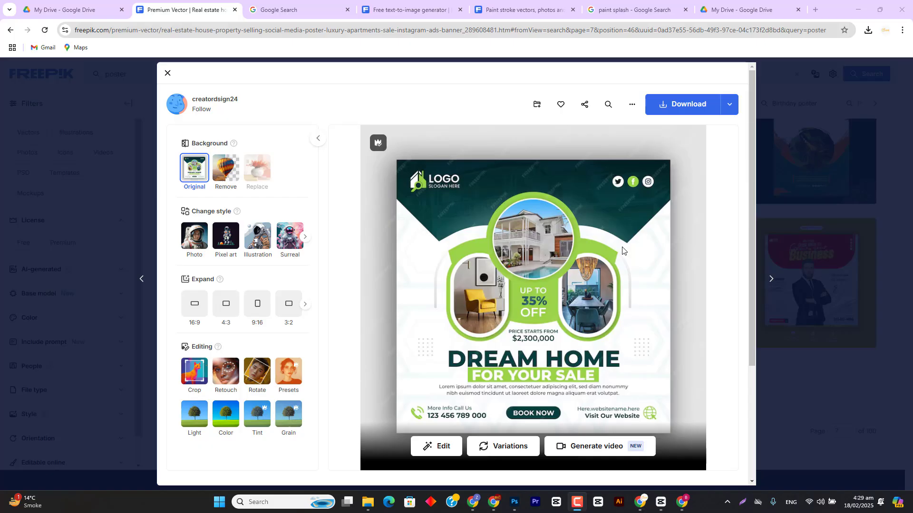
Copy the Dream Home real-estate poster image from the web page and paste it into the blank white document in Photoshop
right_click(557, 267)
click(597, 307)
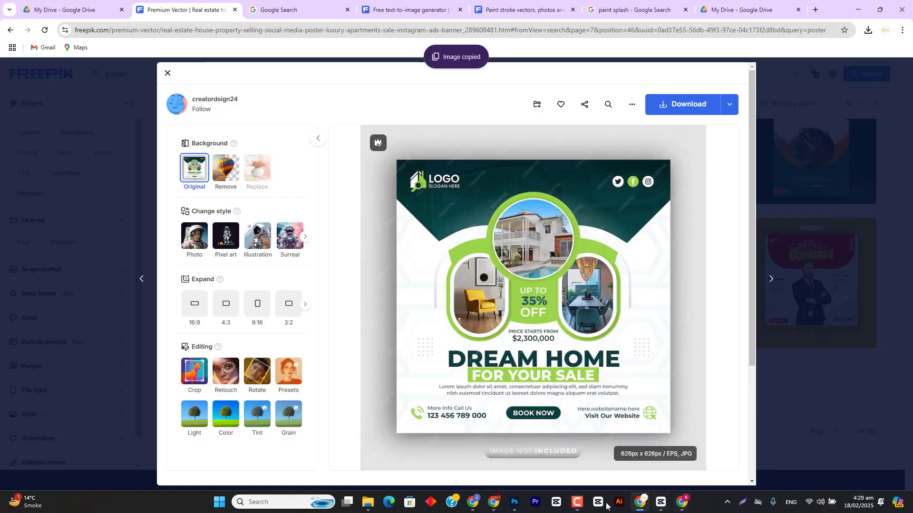
click(515, 502)
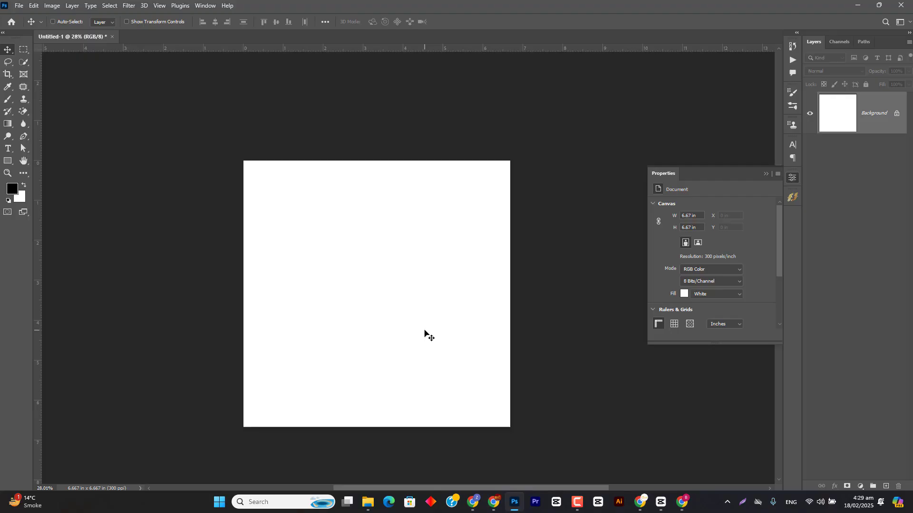
key(ctrl+v)
scroll(381, 271, up, 5)
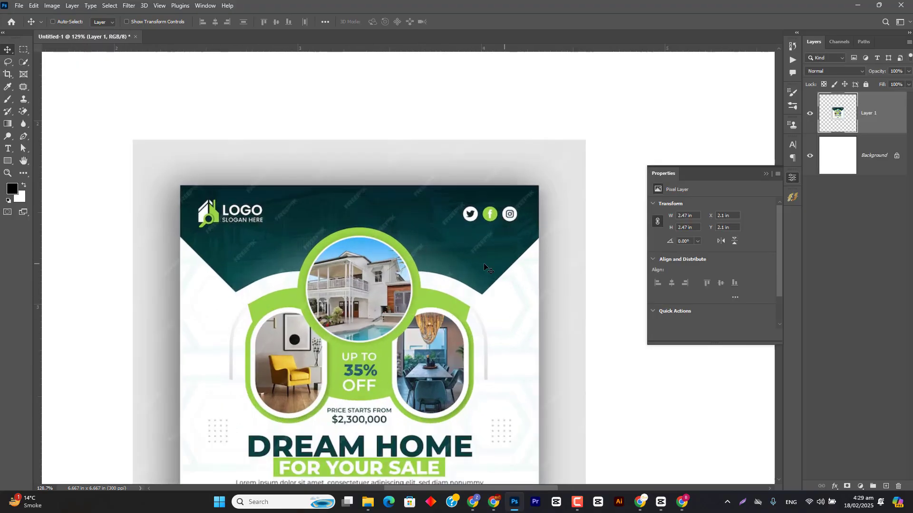
scroll(371, 291, down, 3)
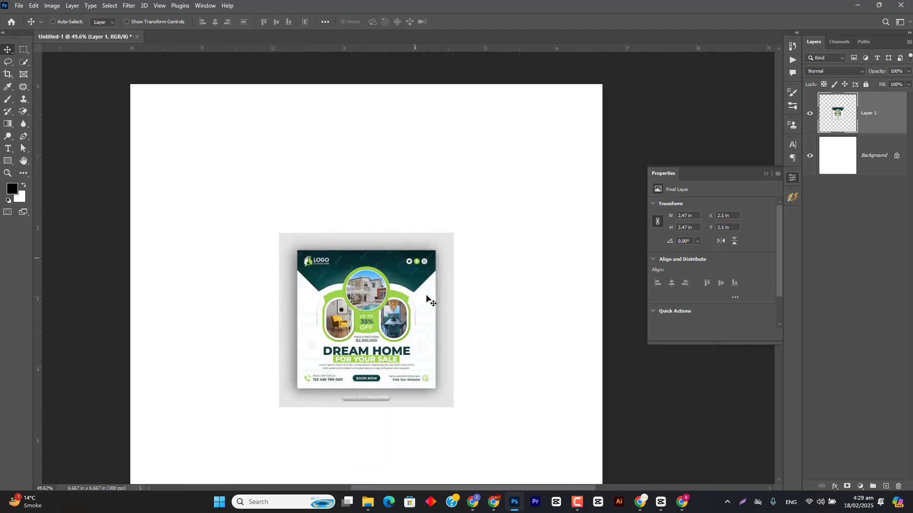
scroll(415, 262, up, 2)
scroll(404, 280, down, 4)
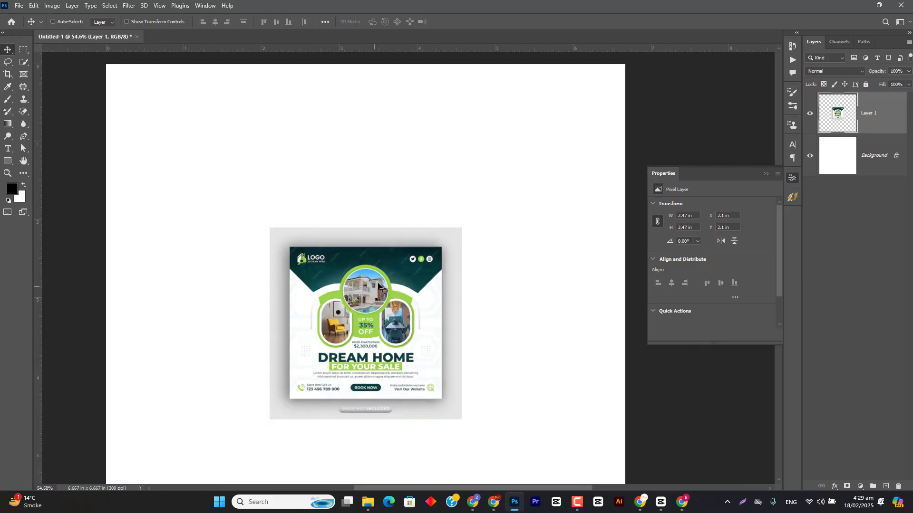
key(ctrl+a)
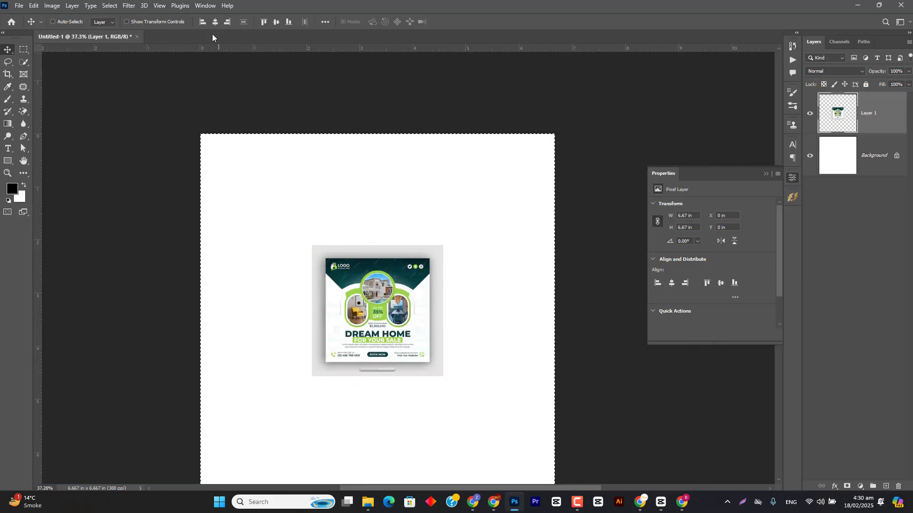
key(ctrl+d)
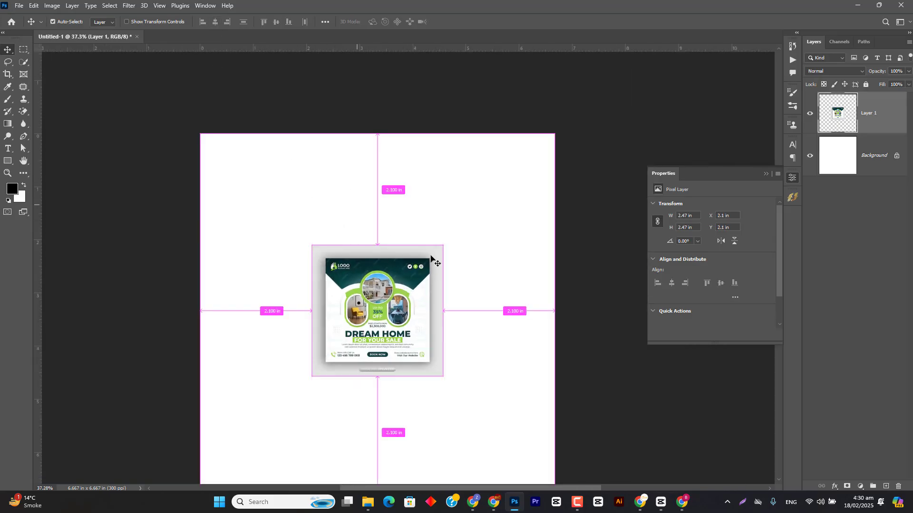
scroll(370, 299, up, 2)
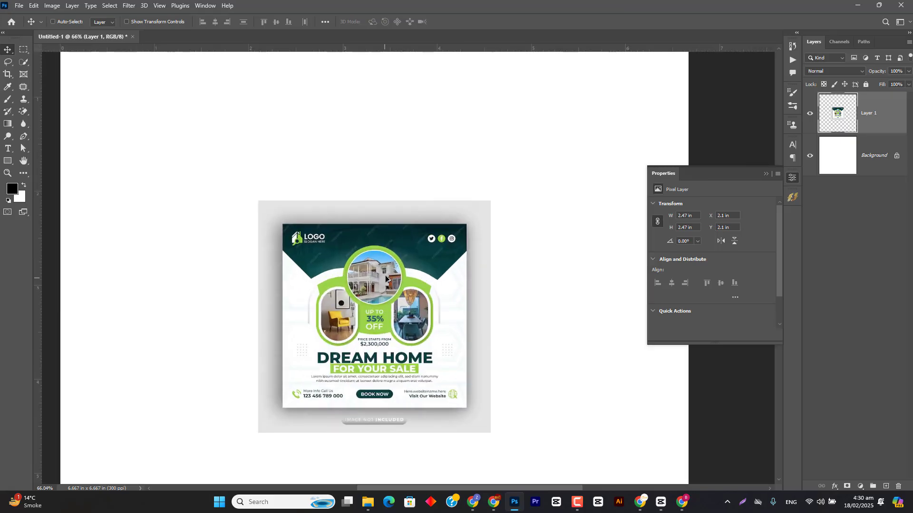
scroll(386, 279, up, 2)
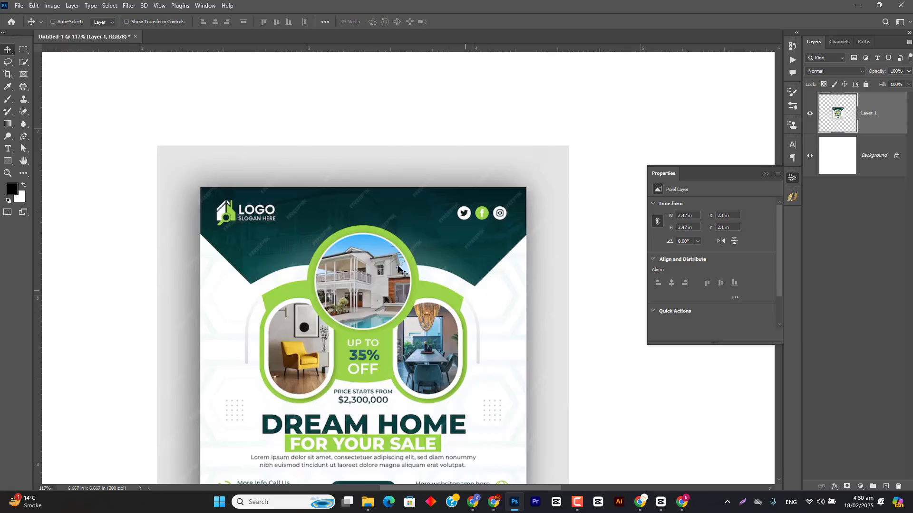
Draw a thin vertical black rectangle about 0.03 by 0.91 in just outside the left edge of the poster artwork
click(8, 161)
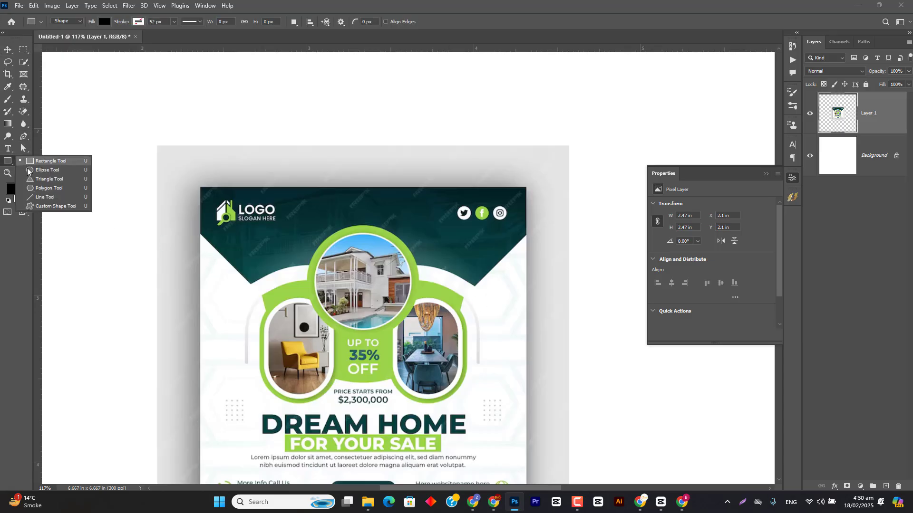
click(47, 169)
click(9, 164)
click(51, 161)
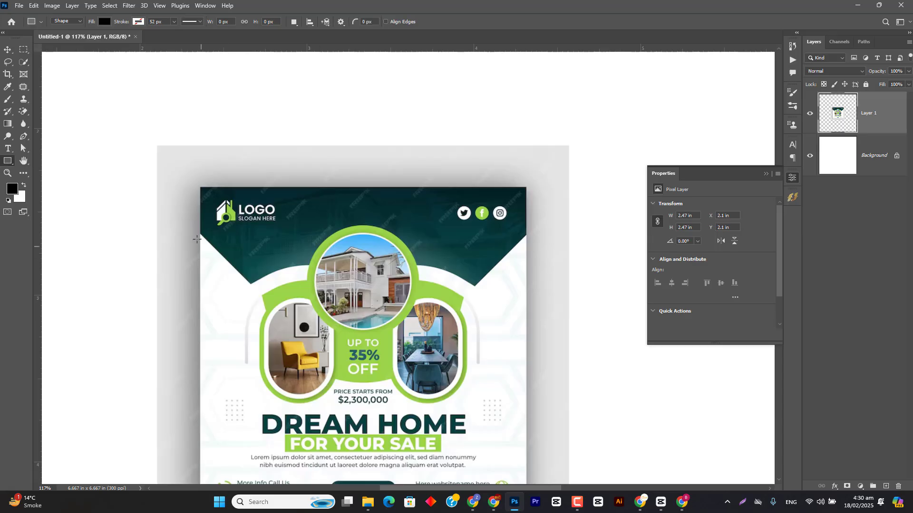
drag(194, 229, 248, 336)
key(v)
Try to tilt the thin rectangle along the poster header's left diagonal edge, cancel the transform and delete the shape
key(ctrl+t)
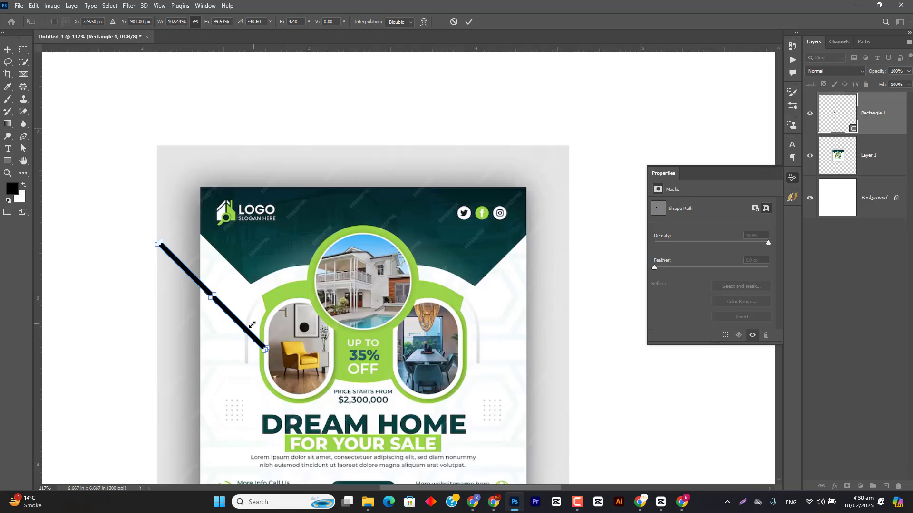
drag(231, 321, 261, 303)
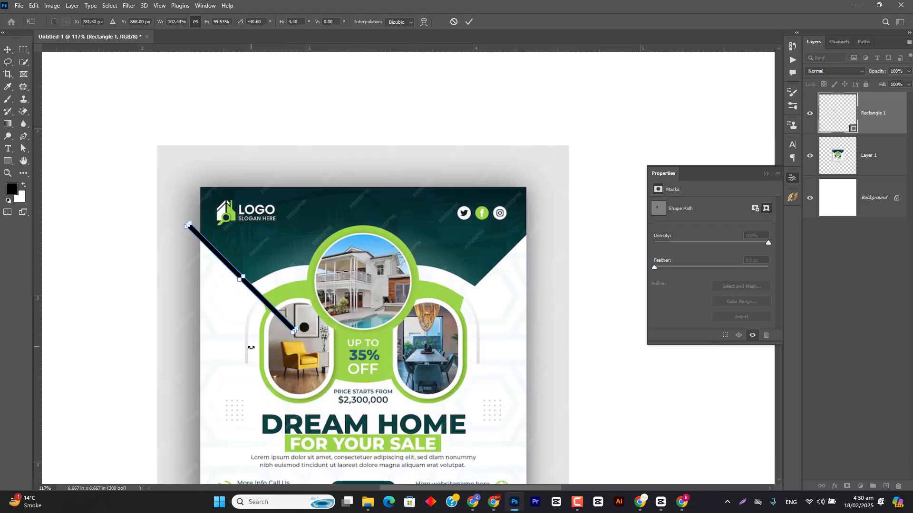
click(453, 21)
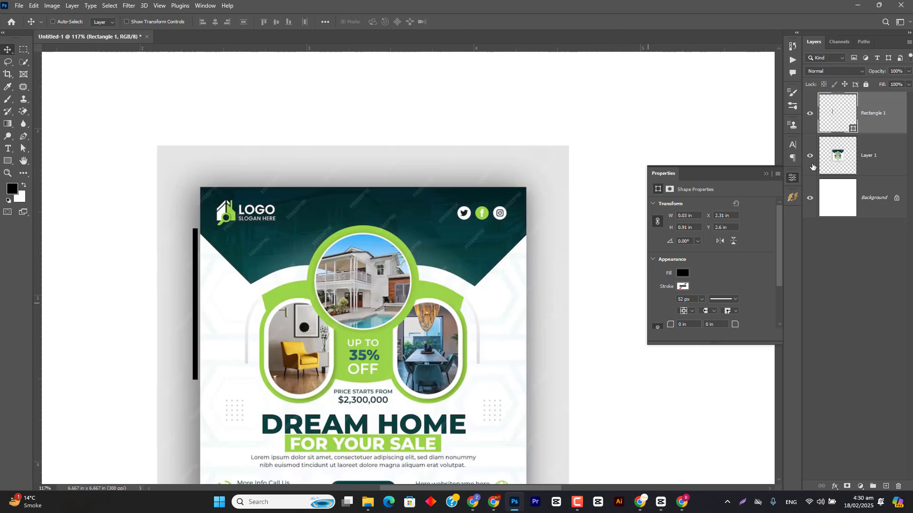
key(Delete)
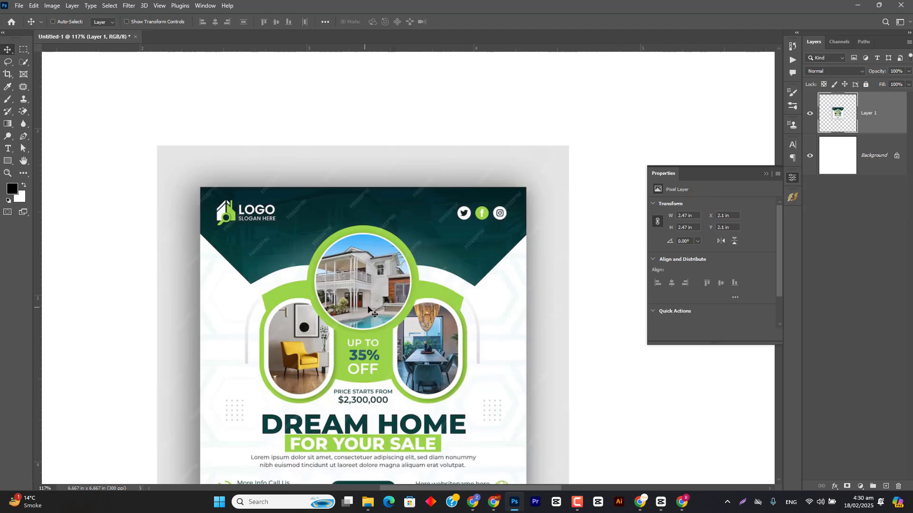
Draw a black square about 5.79 in wide covering most of the canvas and the pasted poster
scroll(370, 309, down, 2)
scroll(369, 309, down, 4)
scroll(355, 274, up, 3)
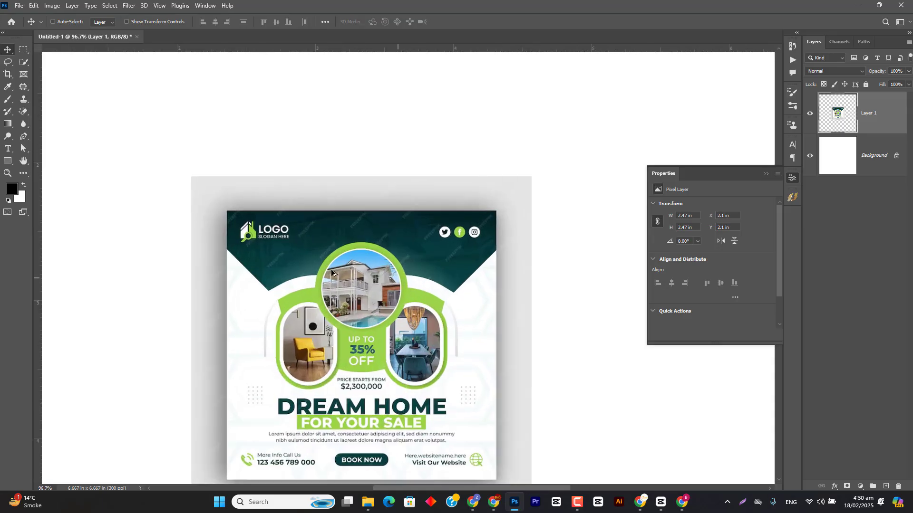
scroll(355, 275, down, 1)
key(u)
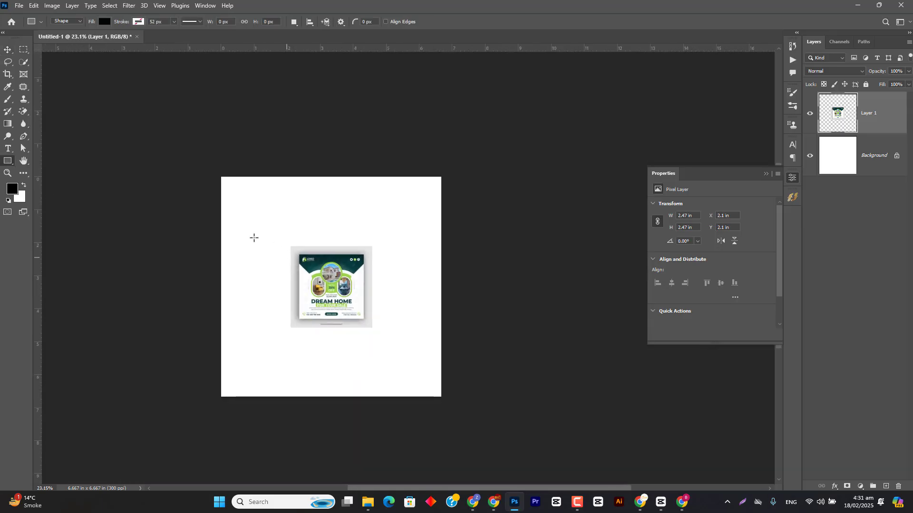
scroll(252, 237, down, 2)
drag(246, 200, 437, 391)
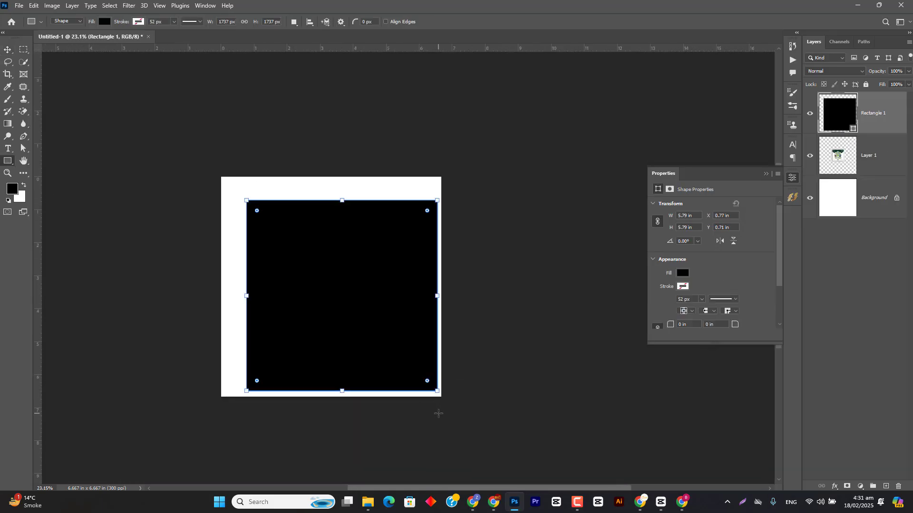
Rotate the black square into a diamond and move it up so its lower half forms a V-shaped header
key(v)
key(ctrl+t)
drag(513, 411, 499, 267)
click(469, 22)
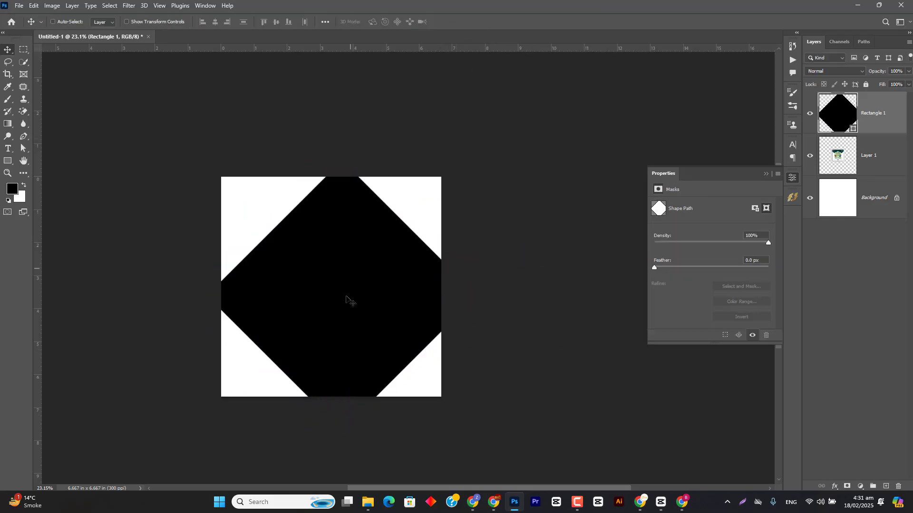
drag(347, 300, 332, 196)
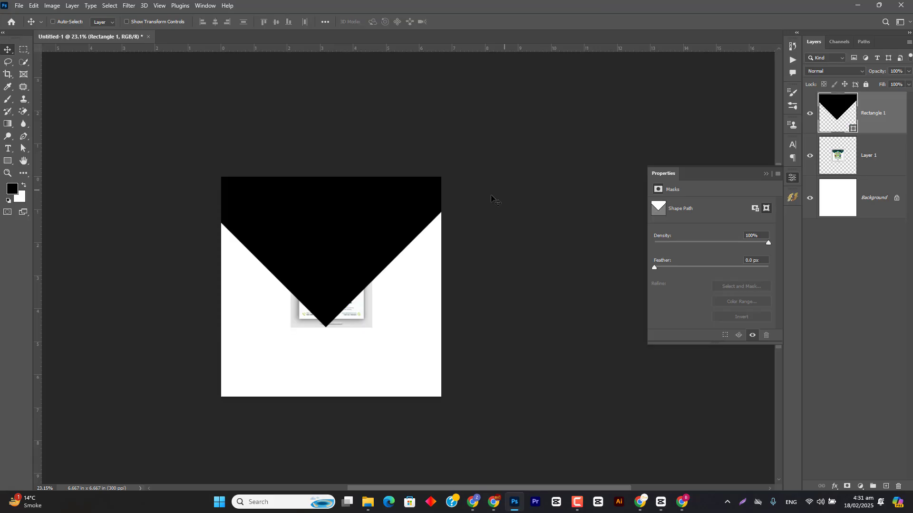
Undo the diamond's upward move, try moving it up again and undo that attempt too
scroll(349, 224, up, 3)
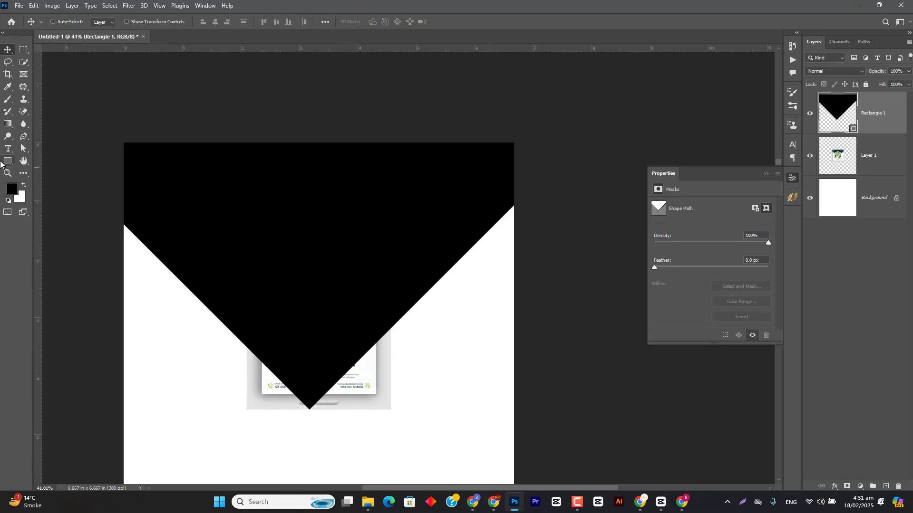
drag(184, 49, 189, 223)
key(ctrl+z)
key(ctrl+z)
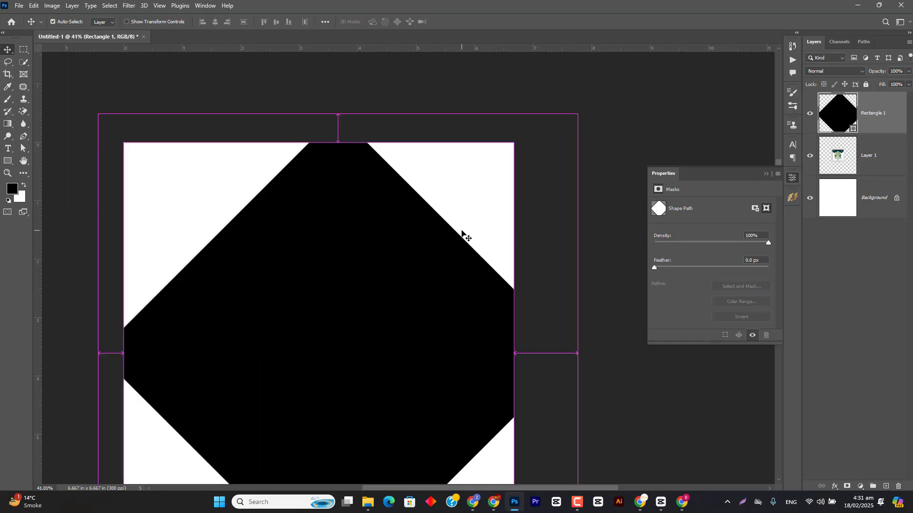
drag(372, 313, 375, 101)
drag(388, 151, 388, 151)
key(ctrl+z)
scroll(404, 212, down, 2)
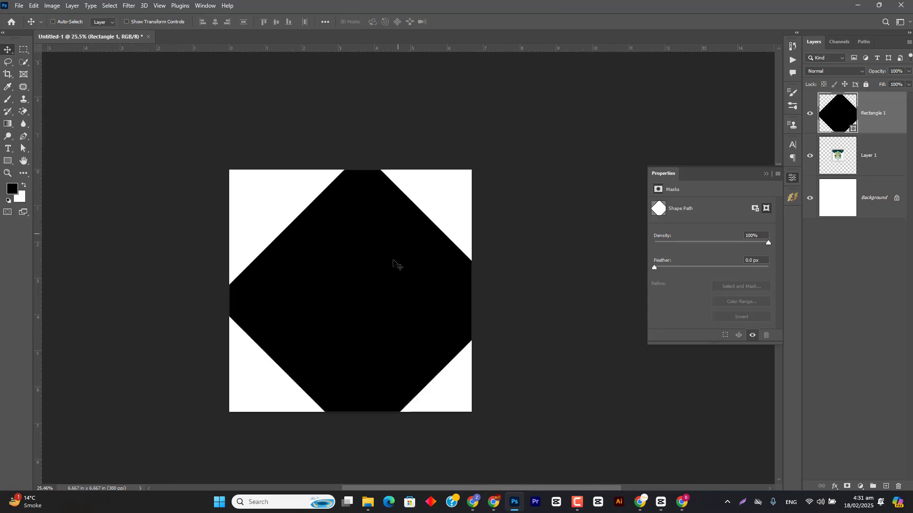
Try moving the diamond up once more, and undo both the move and the rotation of the shape
drag(387, 283, 384, 137)
click(854, 143)
key(ctrl+z)
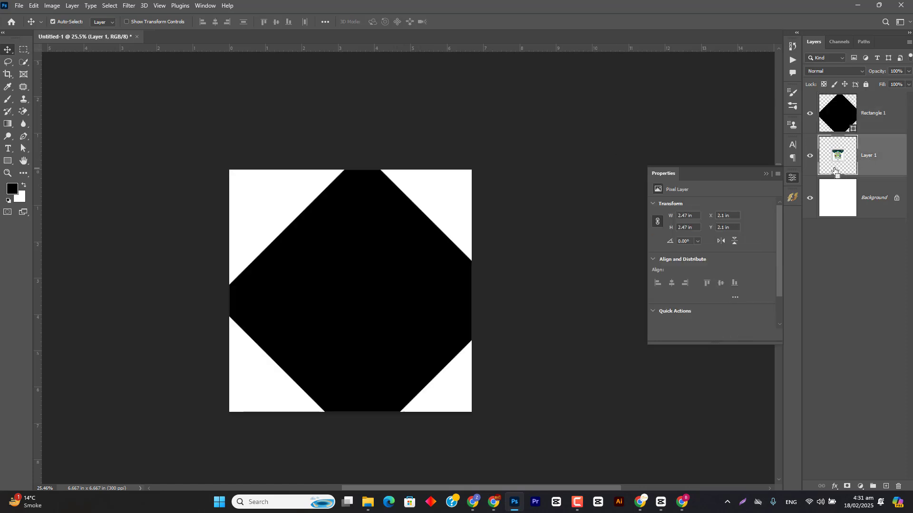
key(ctrl+z)
click(448, 279)
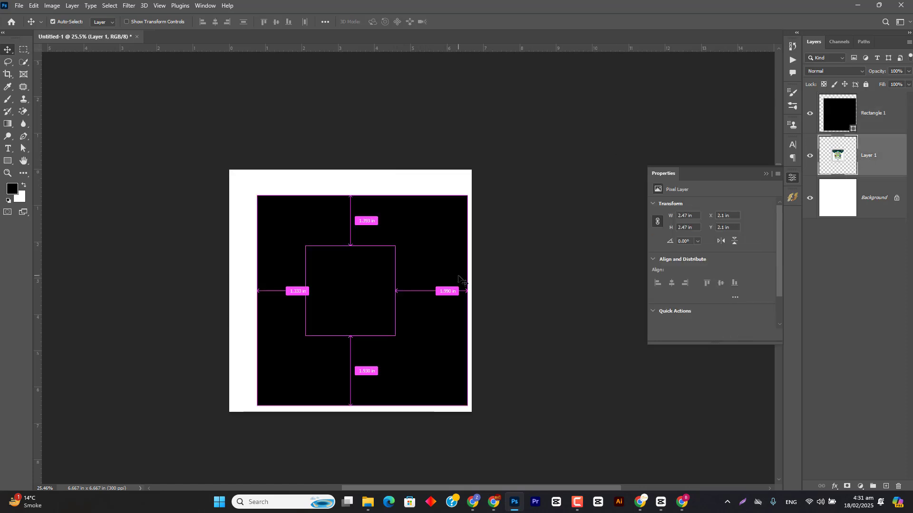
Rotate the black square about 45° clockwise, move it up over the canvas's upper edge, and undo both changes
click(866, 118)
key(ctrl+t)
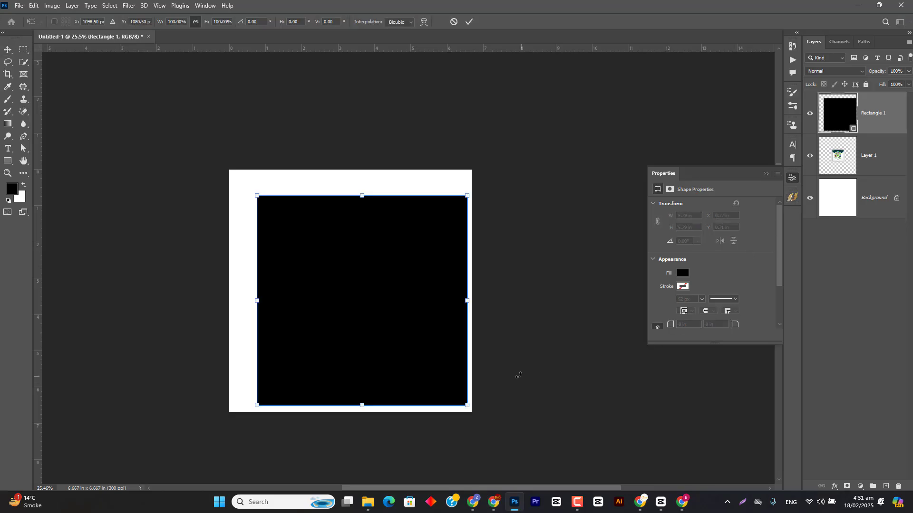
drag(517, 377, 404, 434)
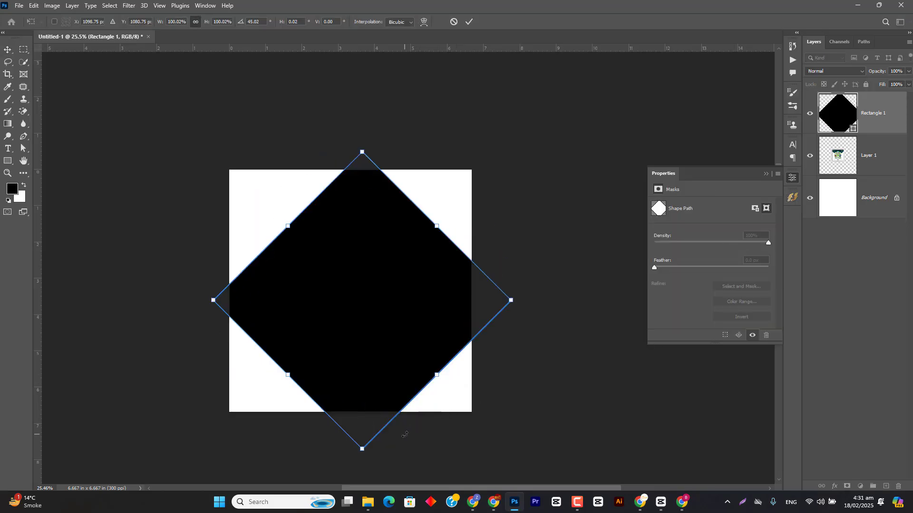
click(473, 21)
drag(370, 273, 362, 135)
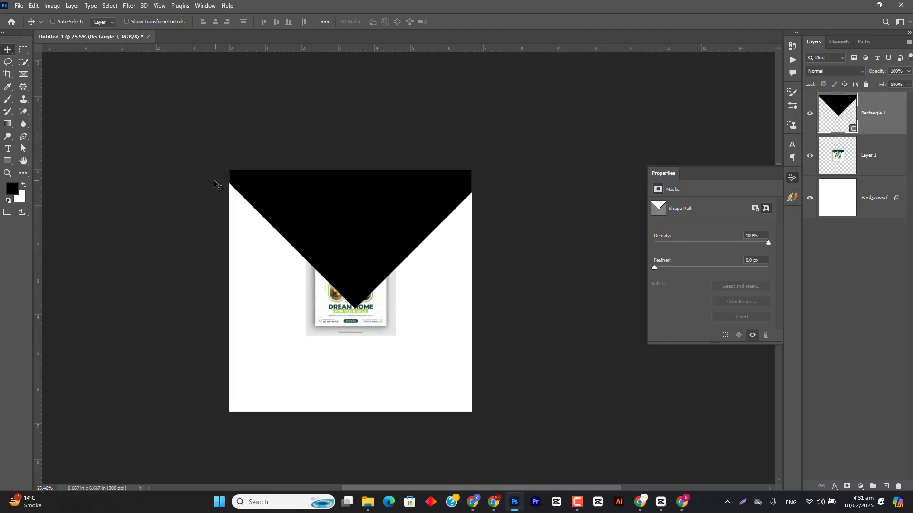
key(ctrl+z)
key(ctrl+z)
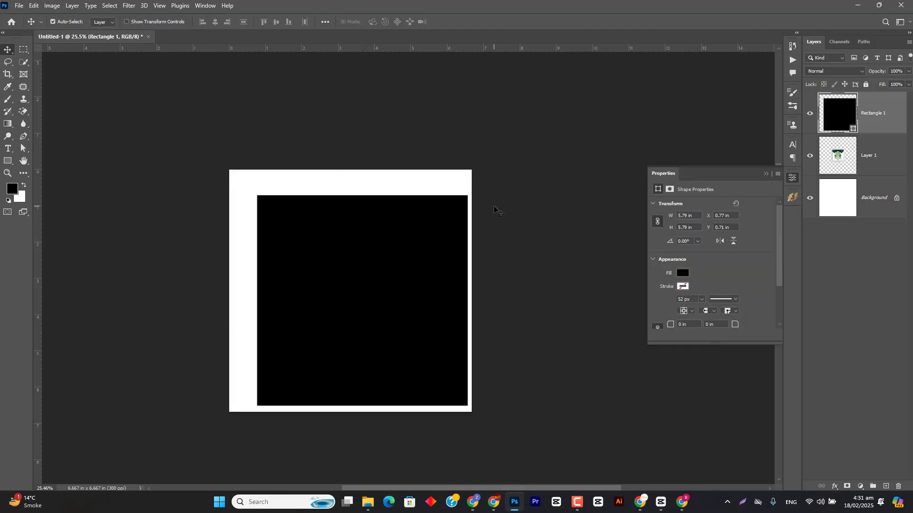
Move the unrotated square up past the canvas edge, try rotating it about 45° counterclockwise, and revert both changes
drag(407, 287, 425, 120)
key(ctrl+t)
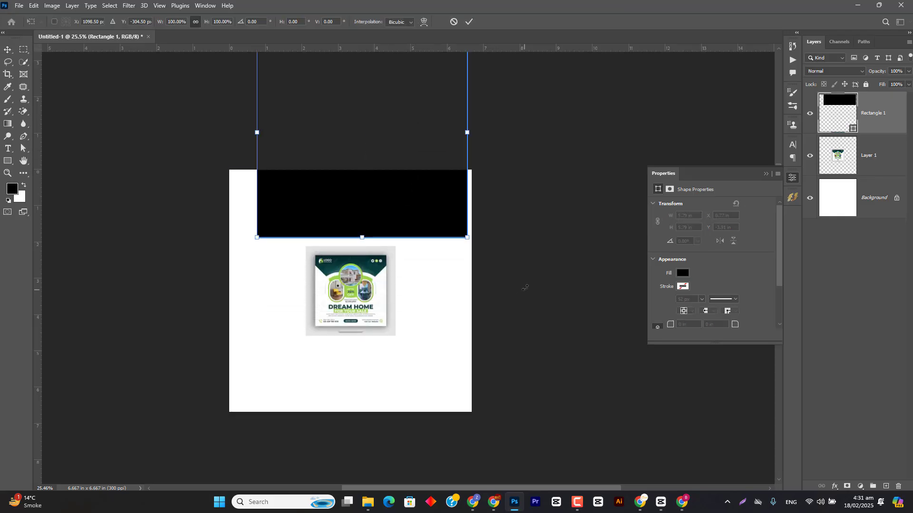
drag(526, 285, 546, 120)
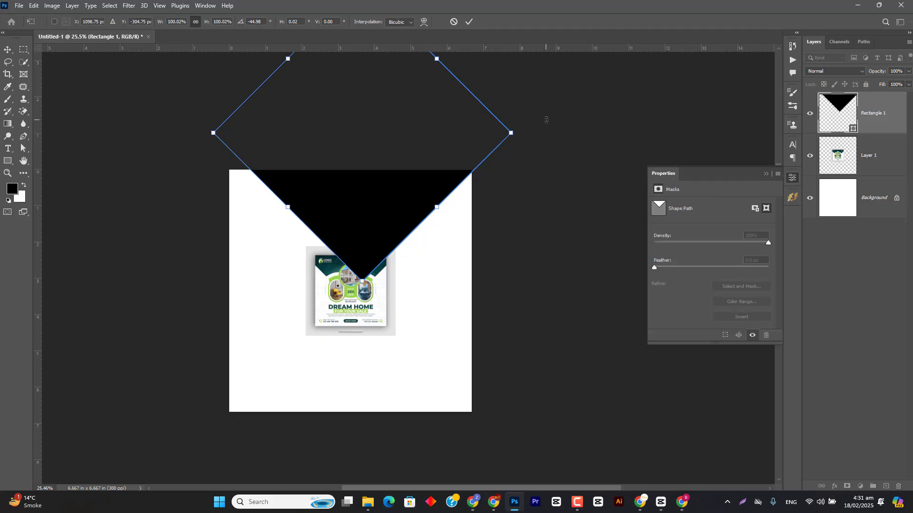
click(454, 22)
key(ctrl+z)
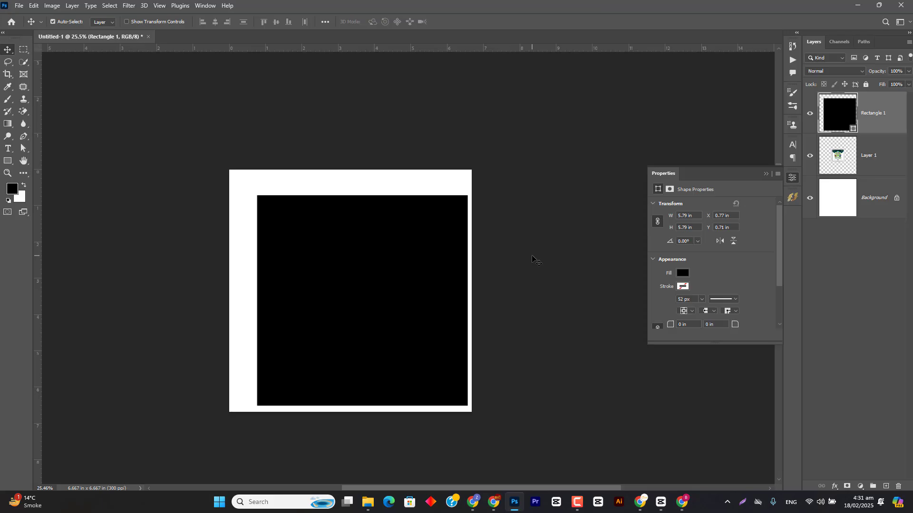
Try rotating the black square about 60° counterclockwise, cancel the transform and delete the square's layer
key(ctrl+t)
drag(528, 263, 464, 143)
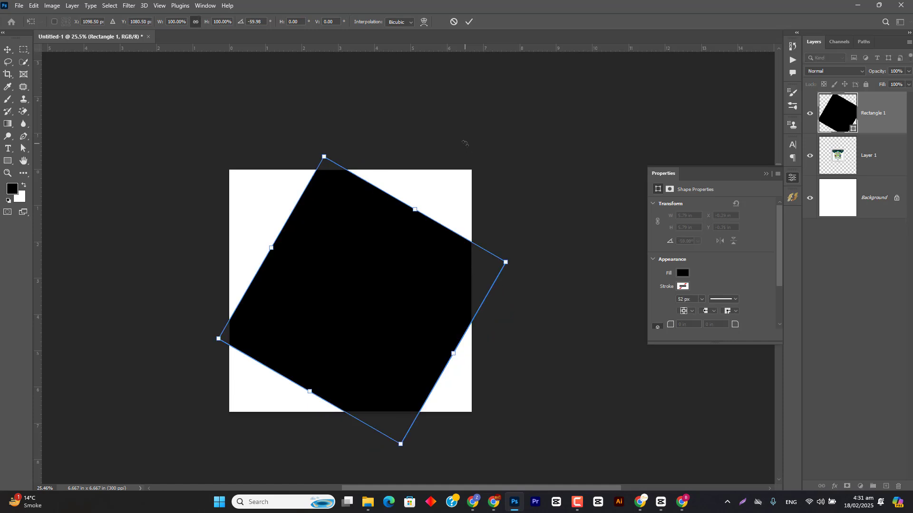
click(451, 22)
click(878, 157)
click(876, 126)
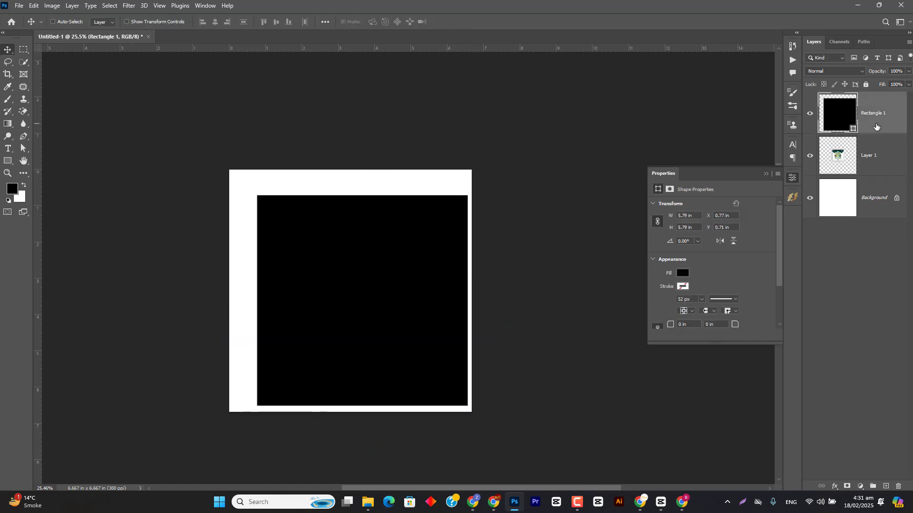
key(Delete)
Draw a black square about 3.92 in wide over the canvas centre and rotate it 45° counterclockwise into a diamond
click(7, 161)
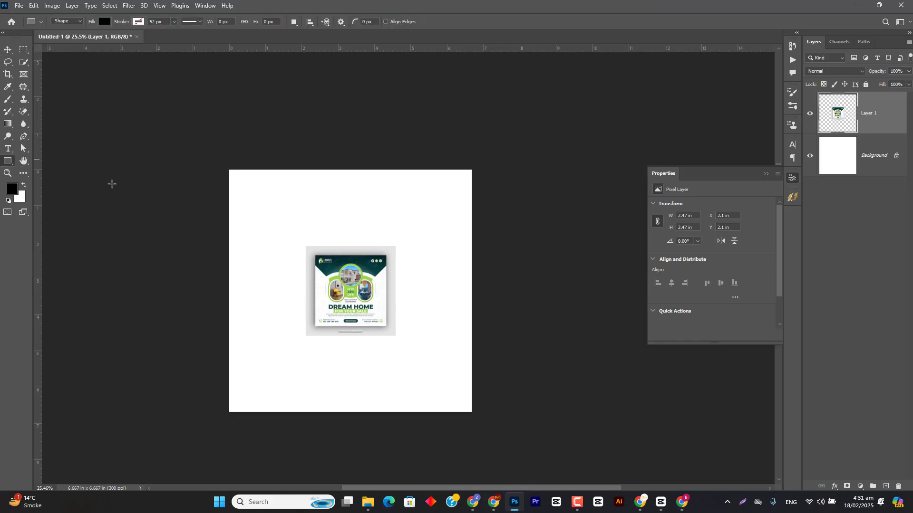
drag(296, 204, 434, 386)
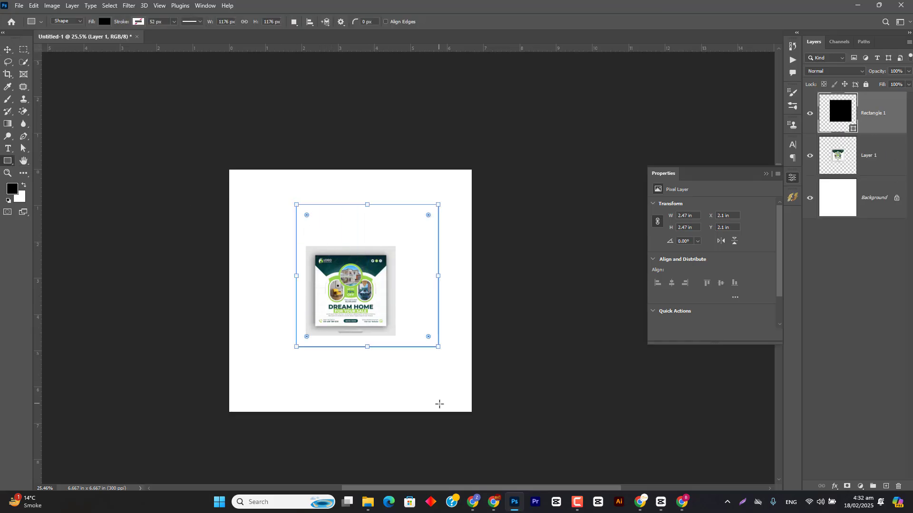
key(ctrl+t)
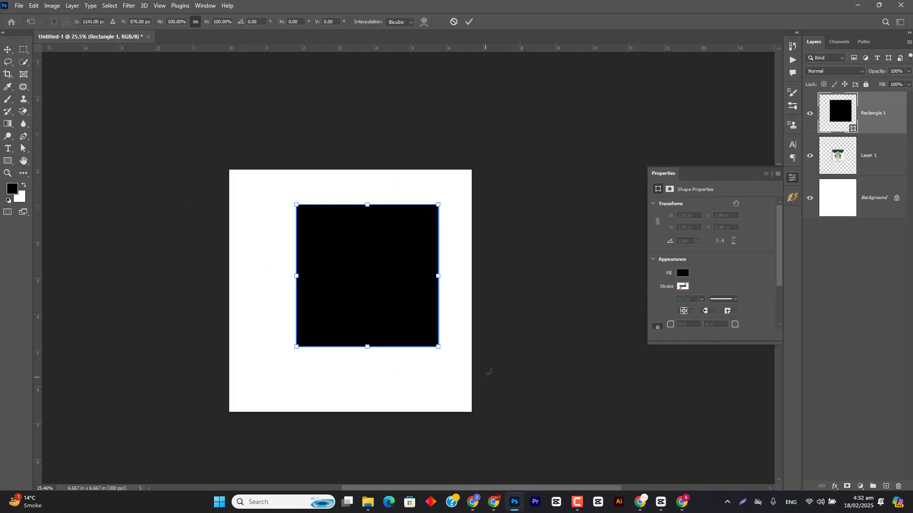
drag(486, 371, 520, 257)
click(469, 22)
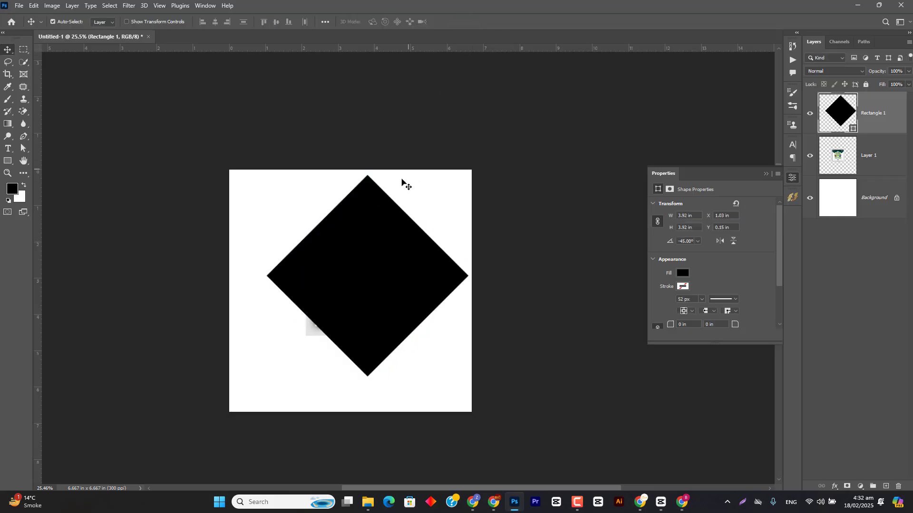
Enlarge the diamond to about 8.6 in and move it up past the canvas's upper edge, leaving its lower point as a V
key(ctrl+t)
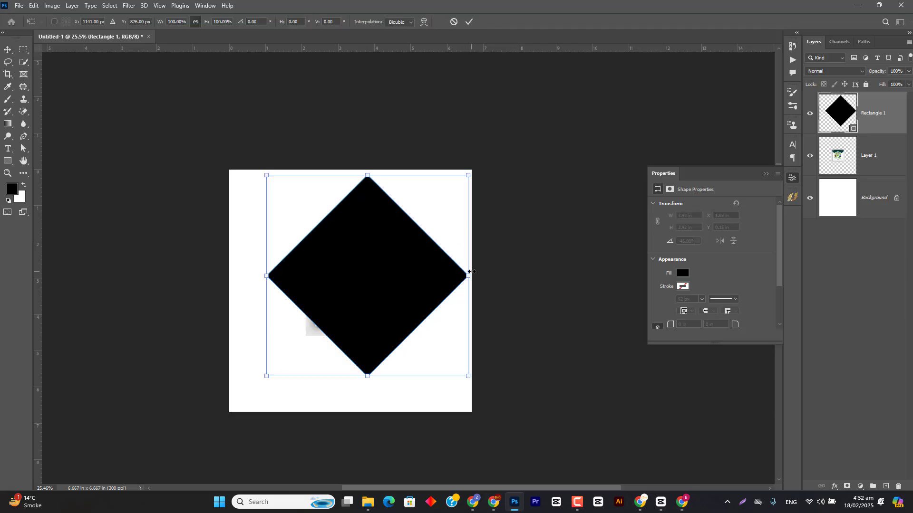
drag(469, 276, 588, 273)
drag(444, 299, 447, 128)
click(469, 22)
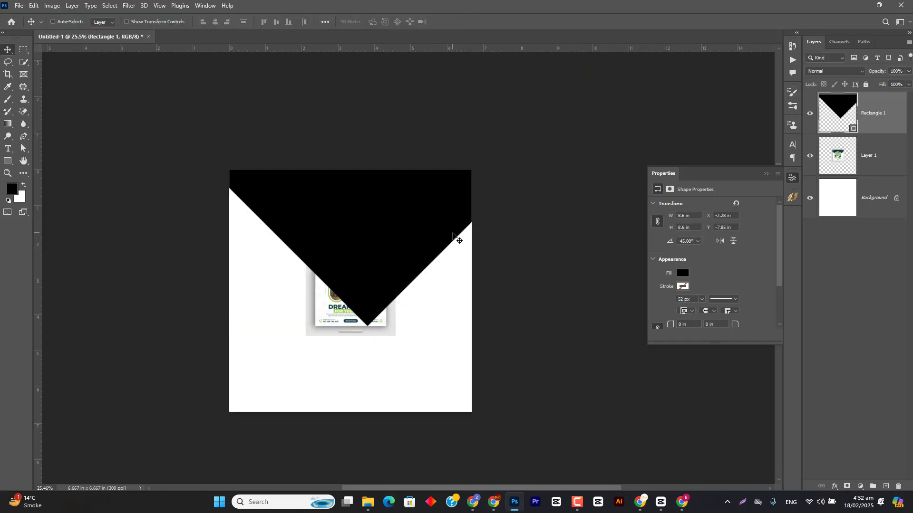
Centre the black V horizontally on the canvas and nudge it slightly down to about Y -7.75 in
drag(442, 226, 427, 225)
key(ctrl)
key(ctrl+a)
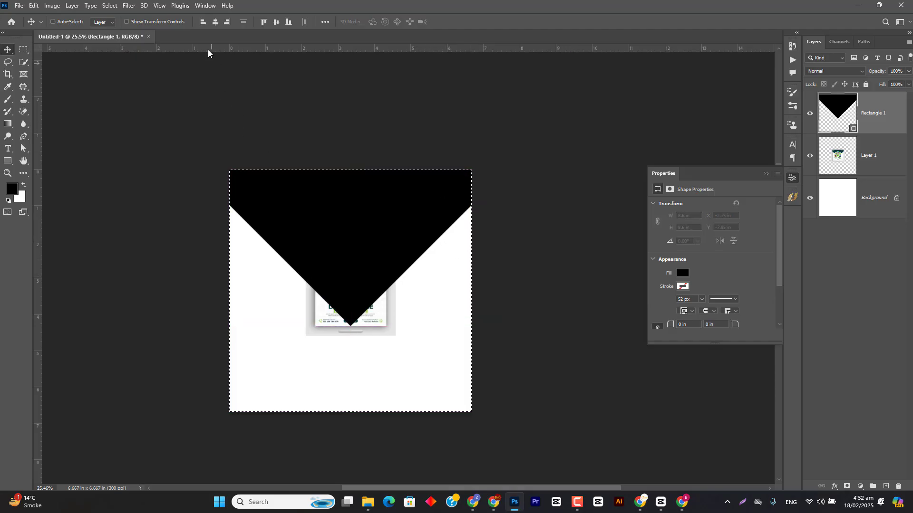
key(ctrl+d)
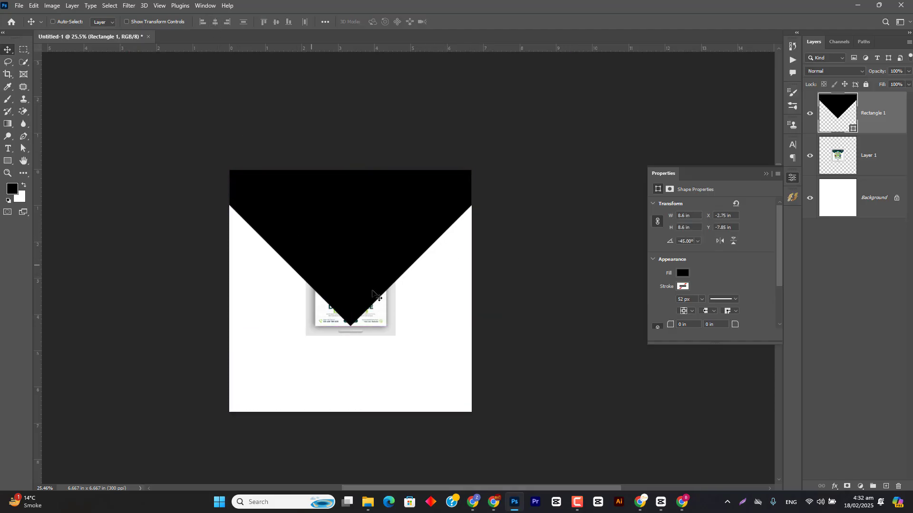
drag(368, 238, 367, 244)
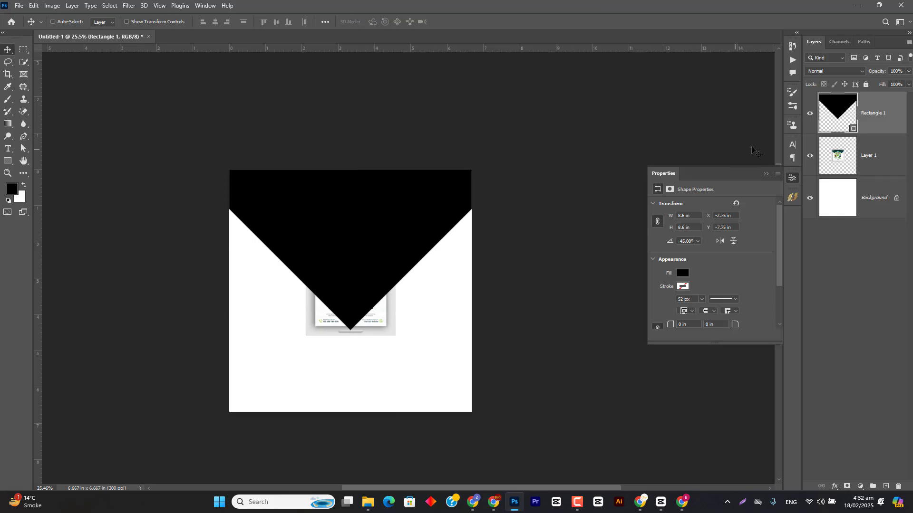
Place Layer 1 above Rectangle 1 and move the reference poster down to about Y 3.68 in
shift+click(871, 155)
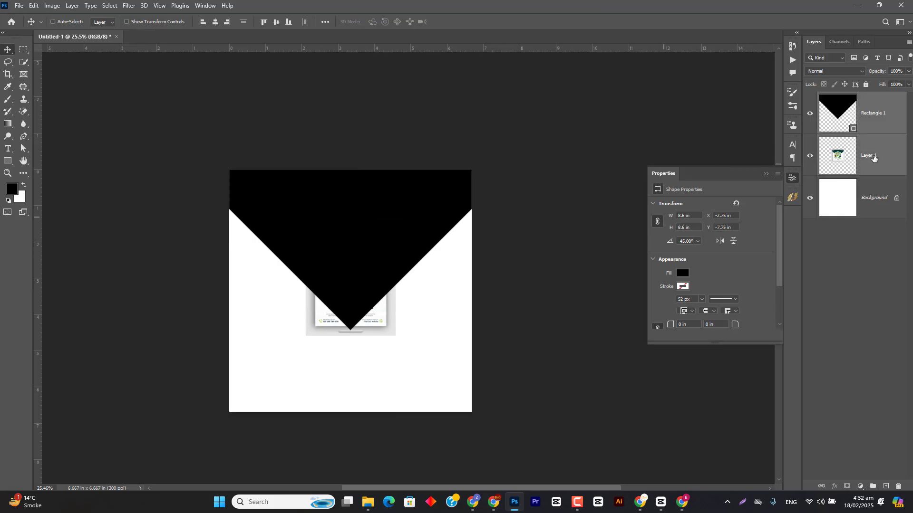
click(874, 158)
drag(888, 163, 886, 114)
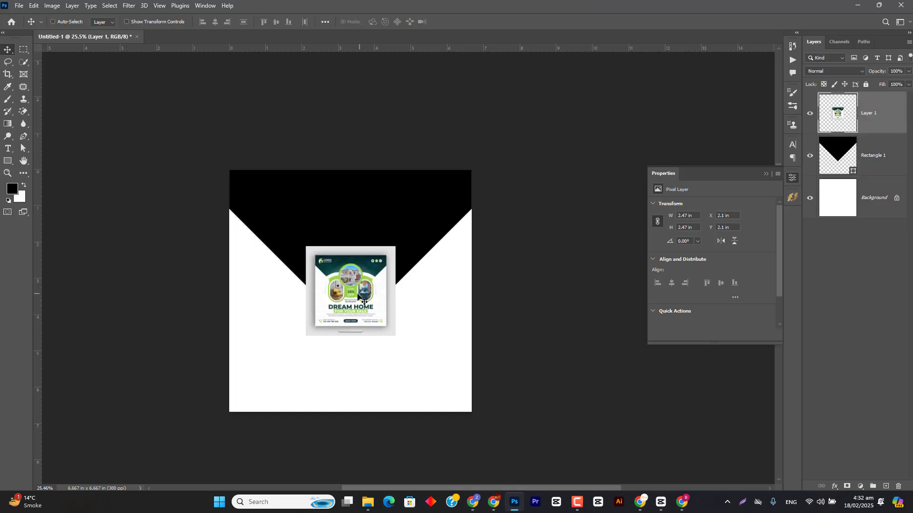
drag(359, 299, 359, 355)
Examine how the reference poster's header is cut by the white arch and compare it with the black V
scroll(358, 354, up, 5)
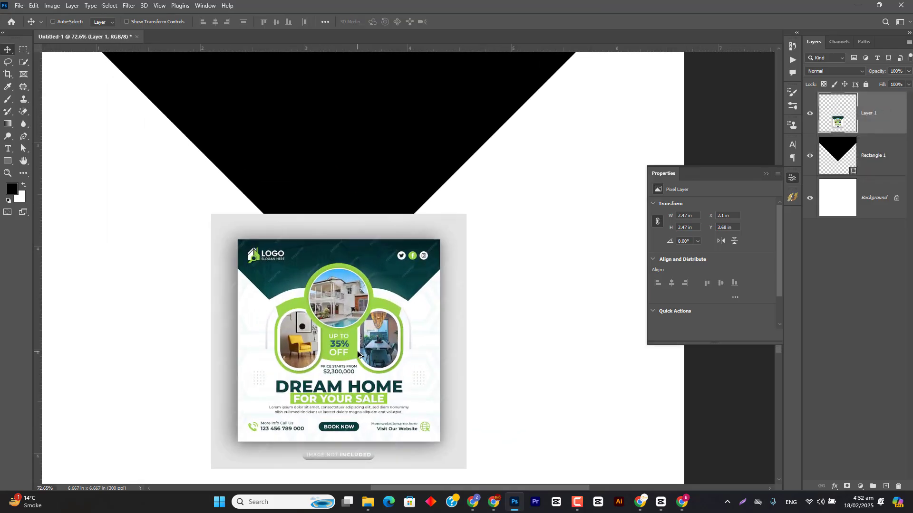
scroll(358, 354, down, 3)
scroll(358, 356, up, 1)
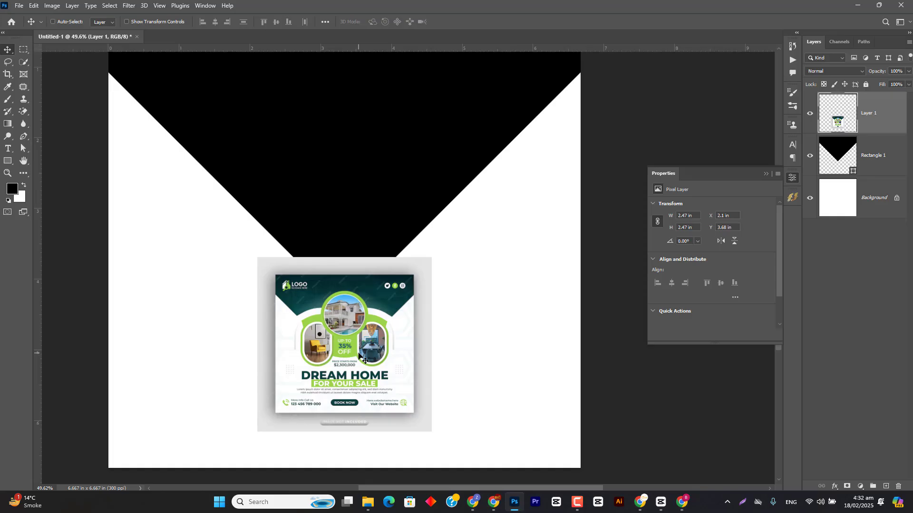
drag(348, 284, 377, 302)
scroll(379, 336, down, 2)
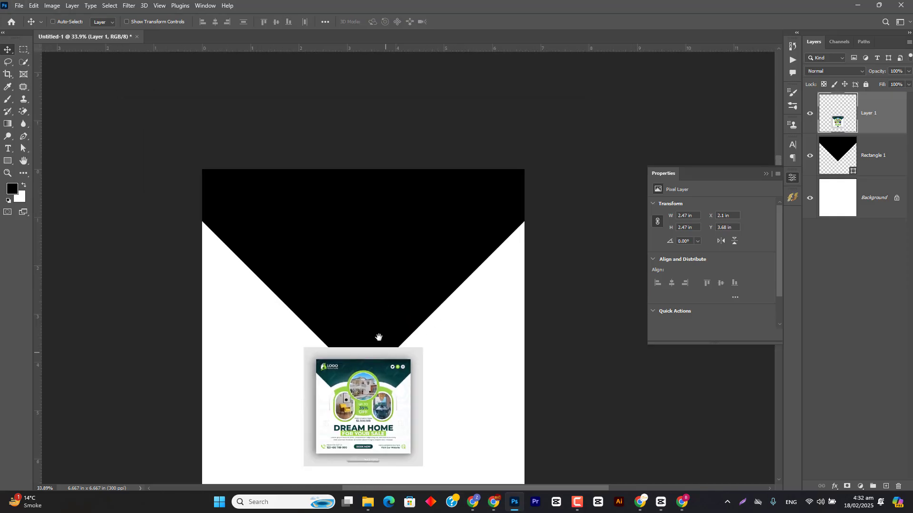
drag(380, 337, 379, 280)
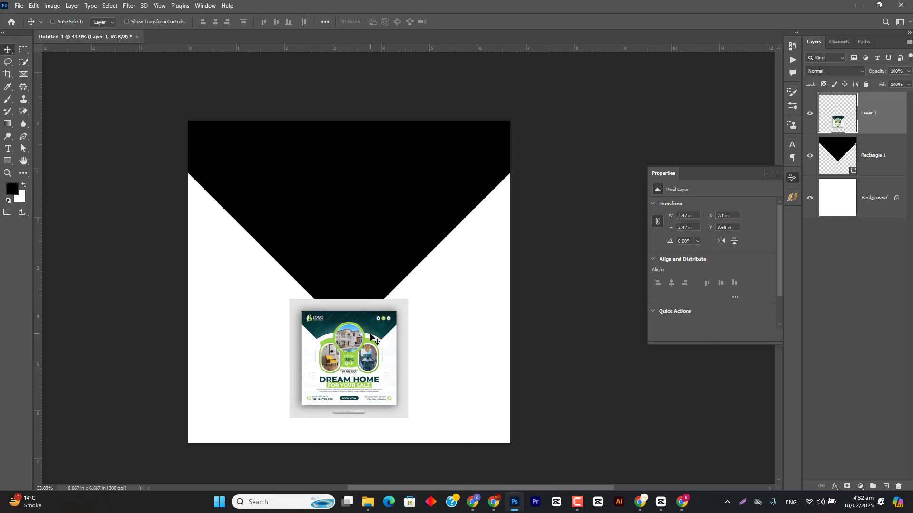
scroll(371, 336, up, 3)
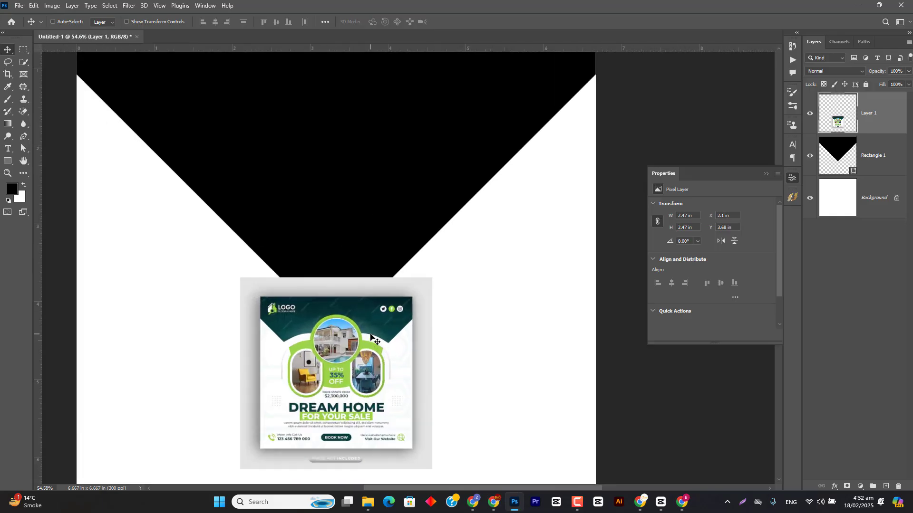
scroll(387, 243, up, 1)
scroll(377, 310, down, 2)
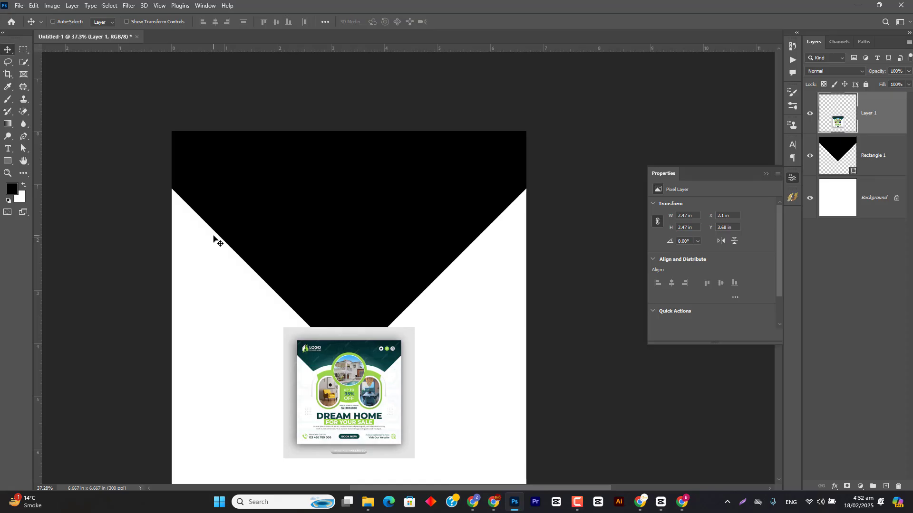
scroll(346, 377, up, 5)
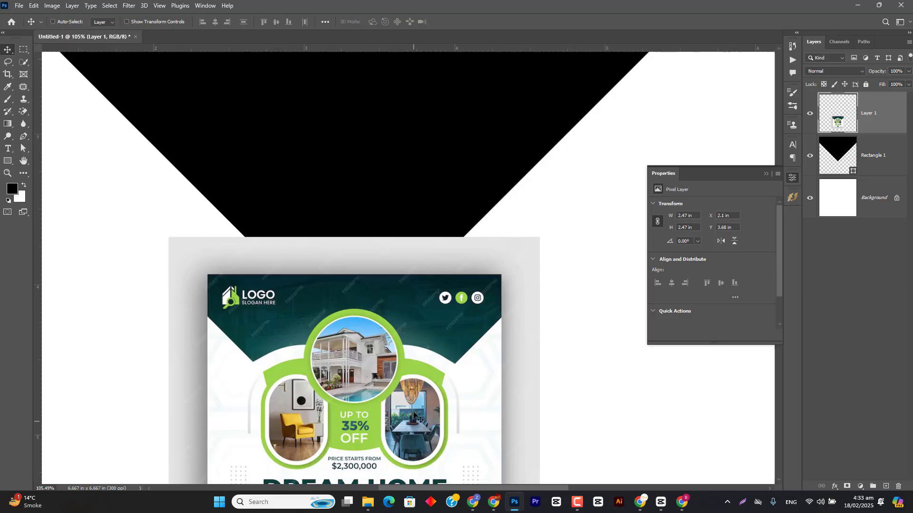
scroll(415, 323, down, 6)
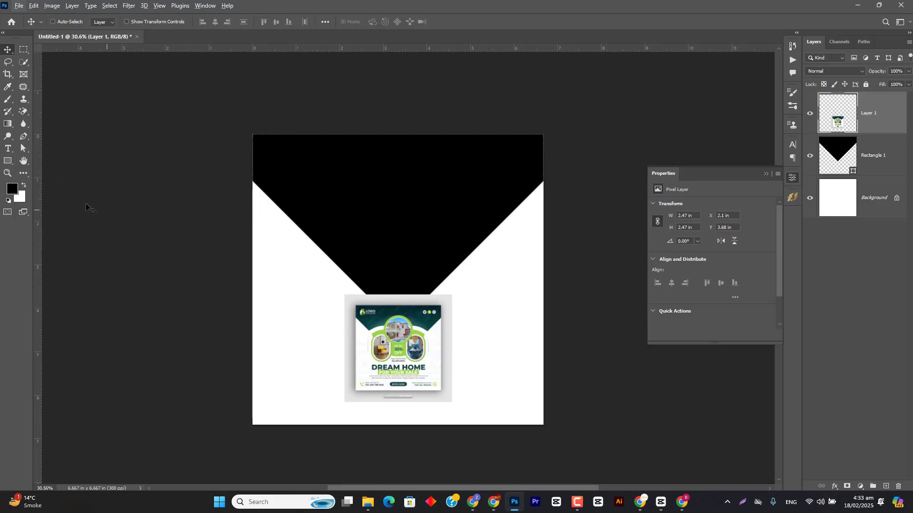
Try a black brush stroke across the V on a new layer and undo the stroke
click(8, 101)
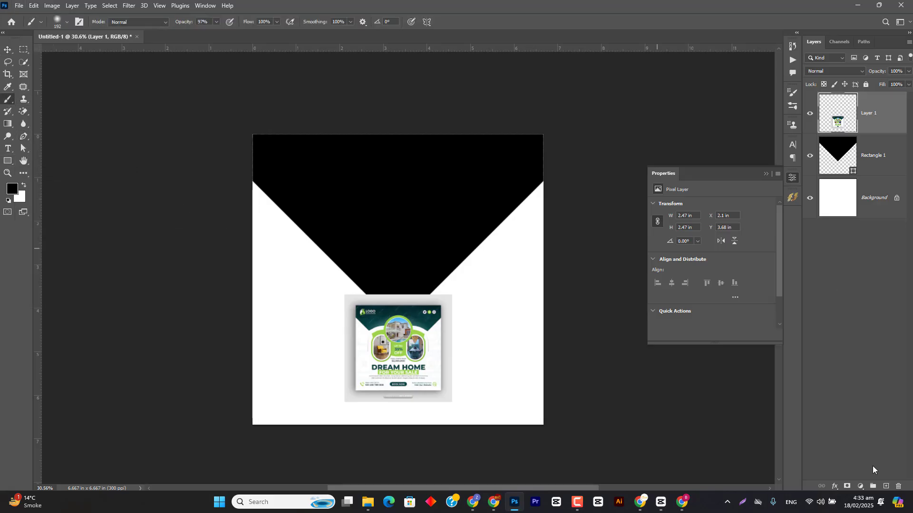
click(886, 486)
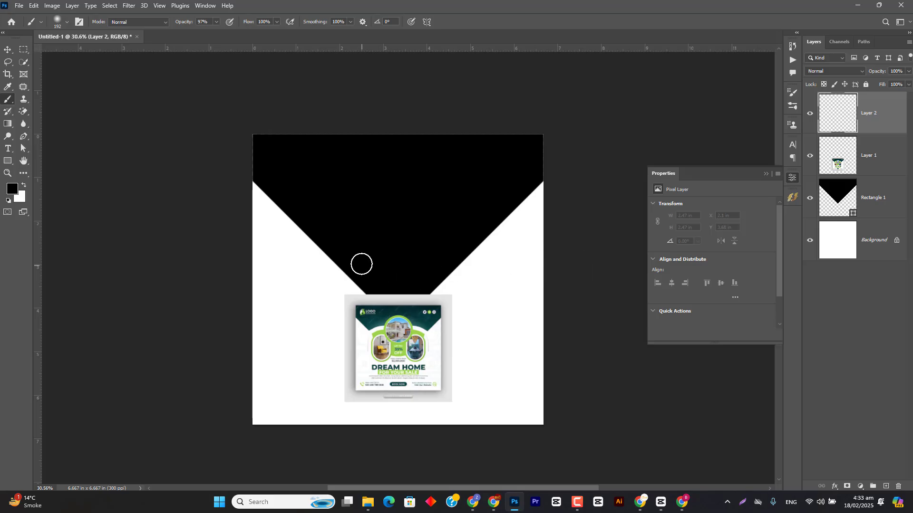
mouse_move(361, 264)
mouse_down()
mouse_move(307, 259)
mouse_move(298, 223)
mouse_up()
key(ctrl+z)
Swap the foreground colour to white, try a brush stroke across the V and undo the stroke
key(x)
mouse_move(298, 225)
mouse_down()
mouse_move(397, 205)
mouse_move(497, 228)
mouse_up()
key(ctrl+z)
Draw a white rectangle about 5.05 × 2.07 in over the lower part of the V and round its corners to about 0.72 in
click(8, 160)
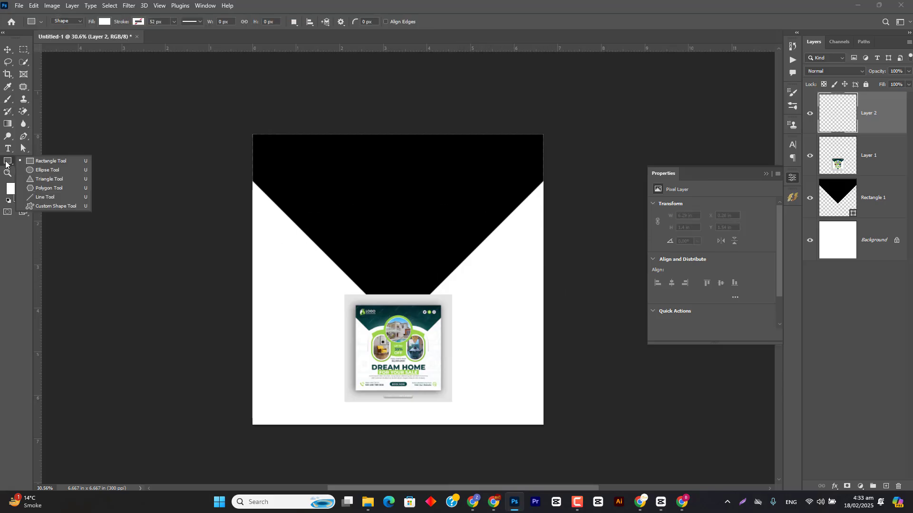
click(46, 162)
drag(290, 221, 510, 311)
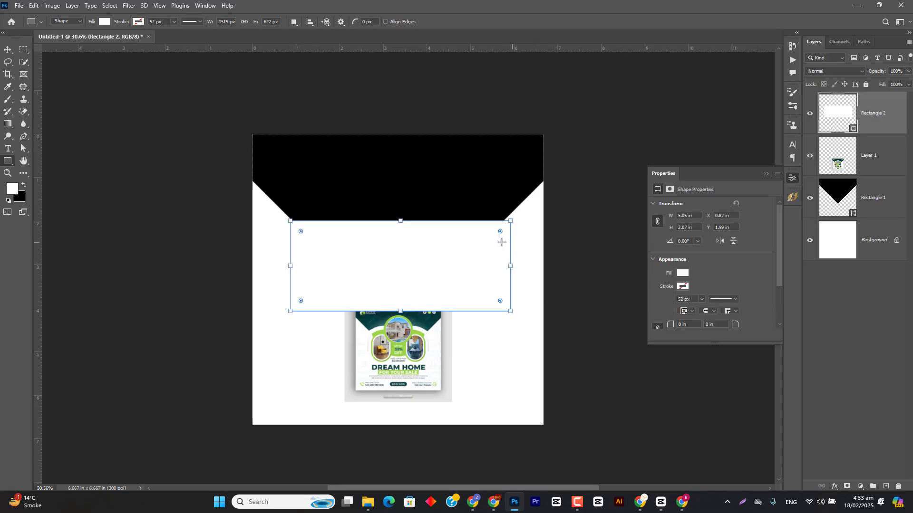
drag(499, 233, 475, 244)
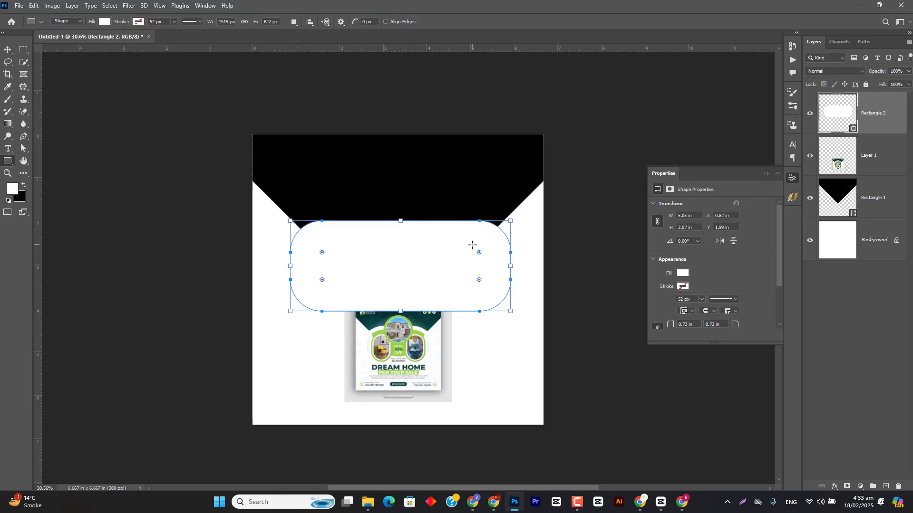
key(v)
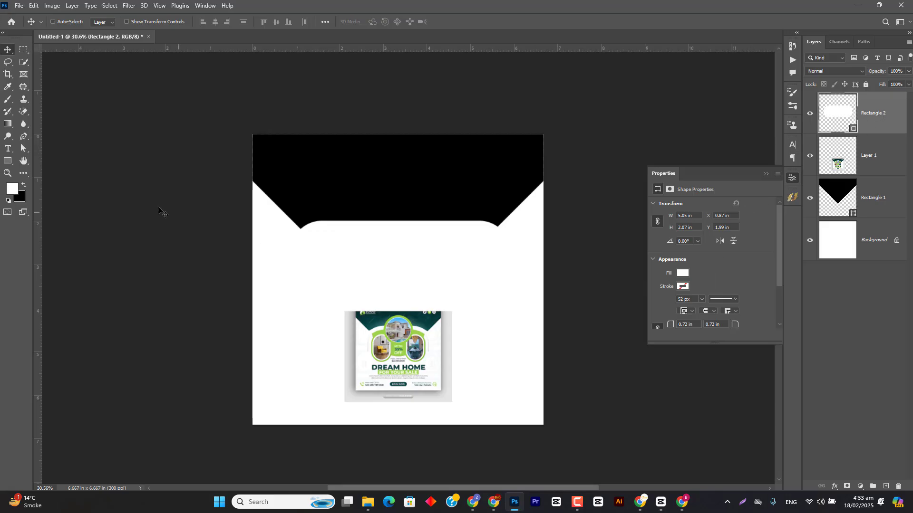
Increase the white rectangle's corner radius to 1.04 in so that its ends are fully rounded
click(7, 162)
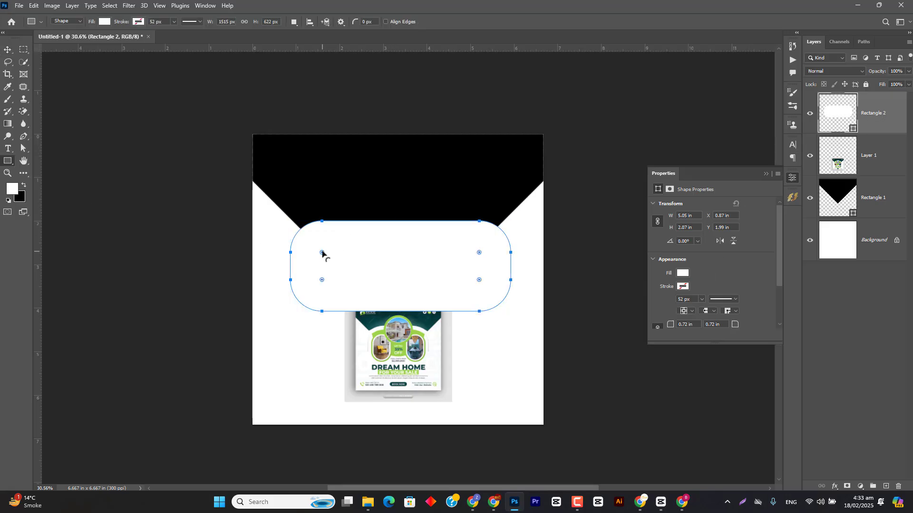
drag(321, 252, 336, 266)
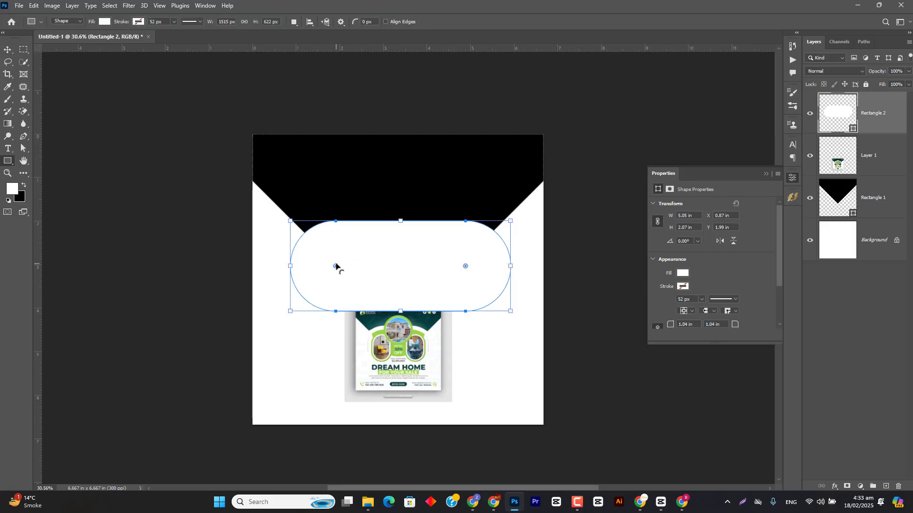
click(8, 50)
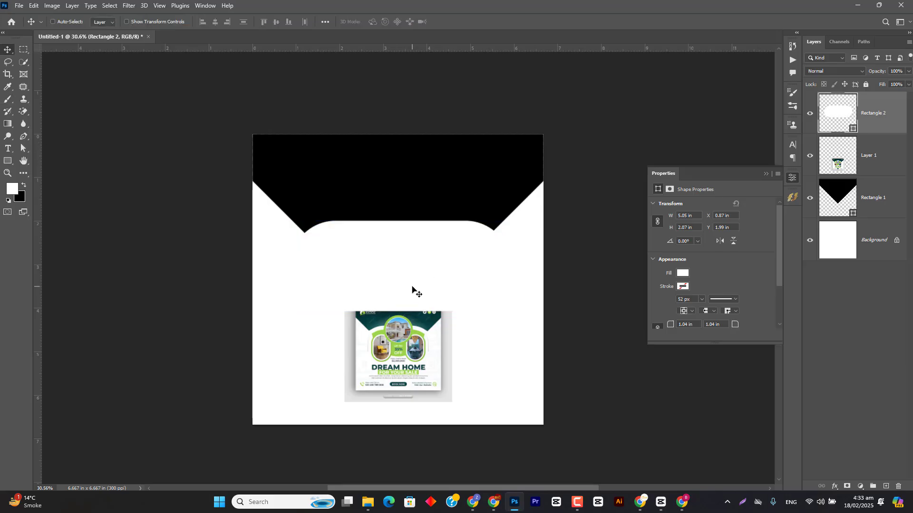
Compare the header shape with the reference poster, briefly hiding and showing Rectangle 2
scroll(392, 259, up, 3)
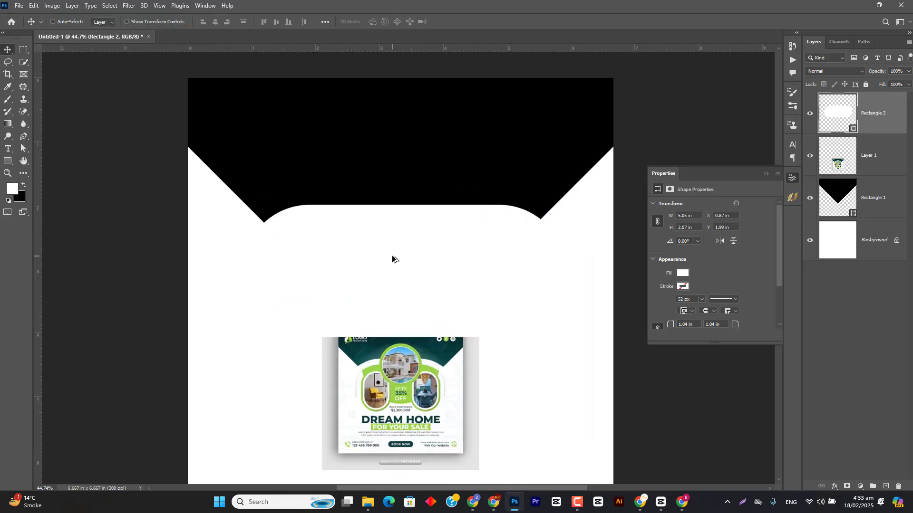
scroll(392, 257, up, 1)
scroll(392, 257, down, 3)
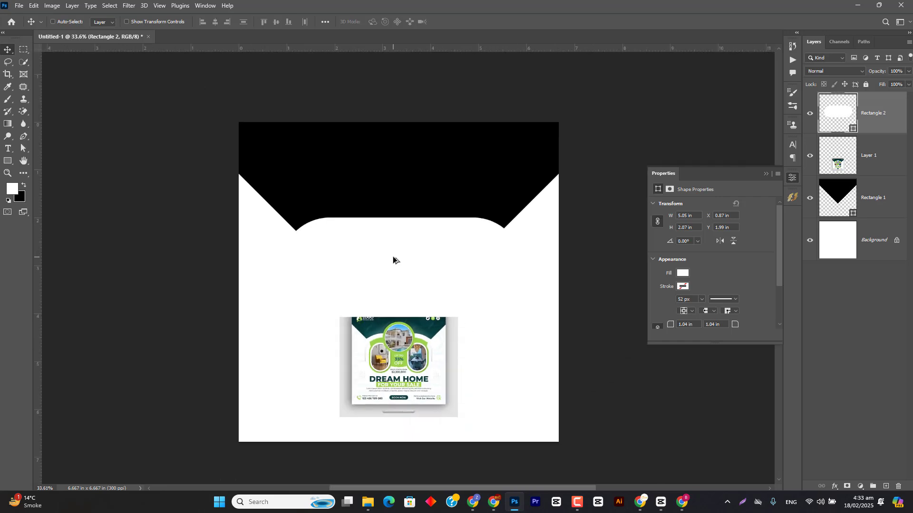
scroll(393, 256, up, 1)
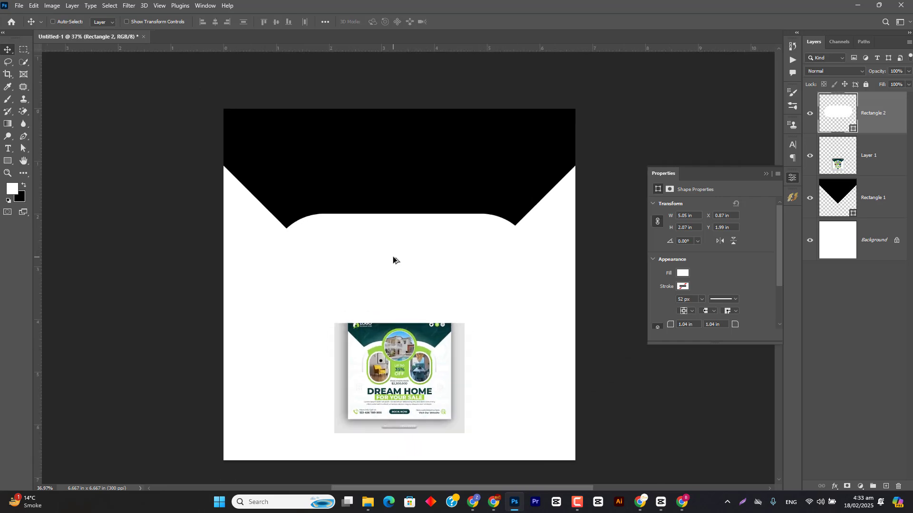
click(657, 222)
click(810, 114)
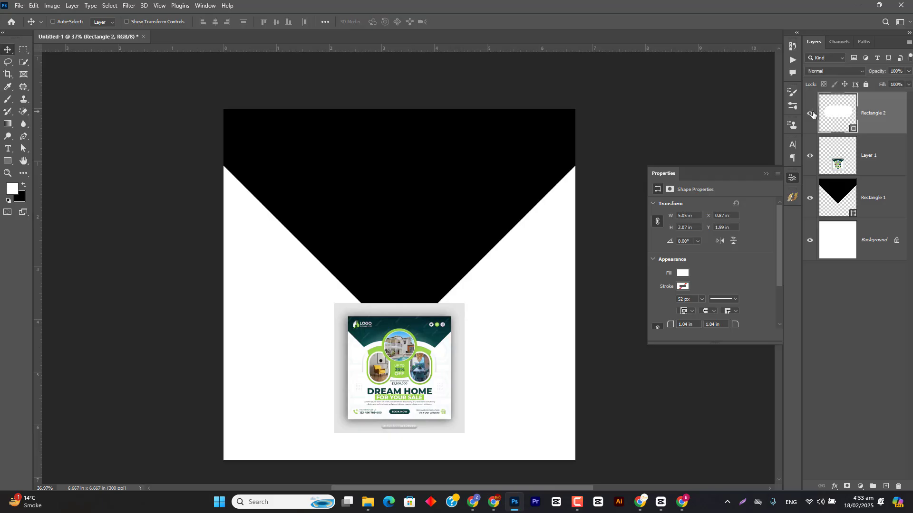
click(810, 113)
scroll(575, 247, up, 3)
scroll(362, 429, down, 3)
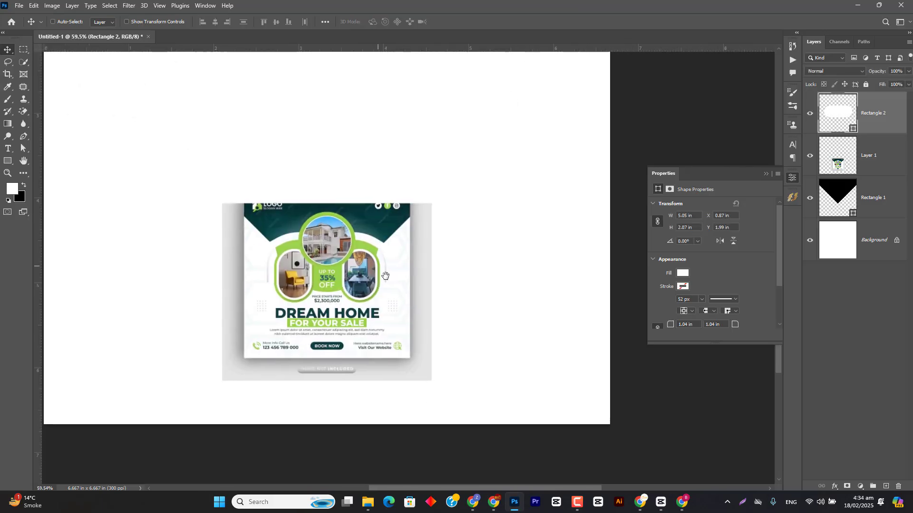
scroll(385, 283, up, 3)
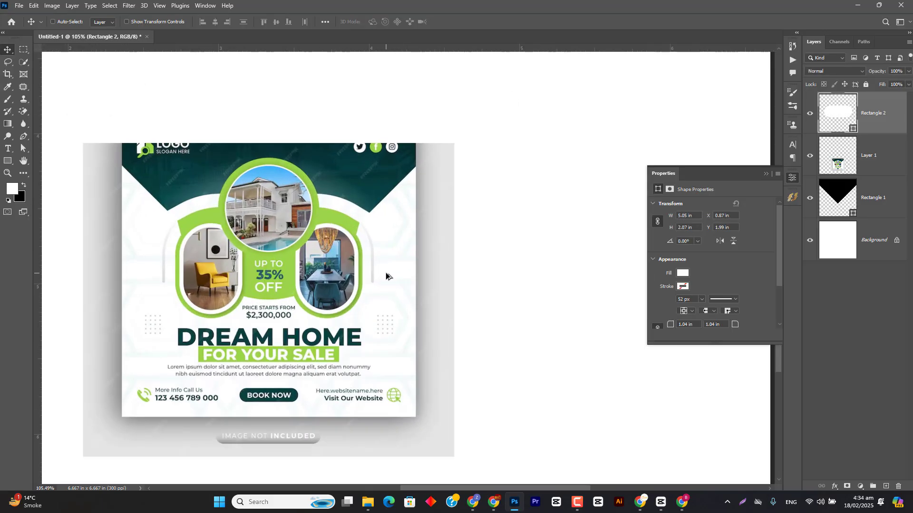
scroll(386, 274, down, 5)
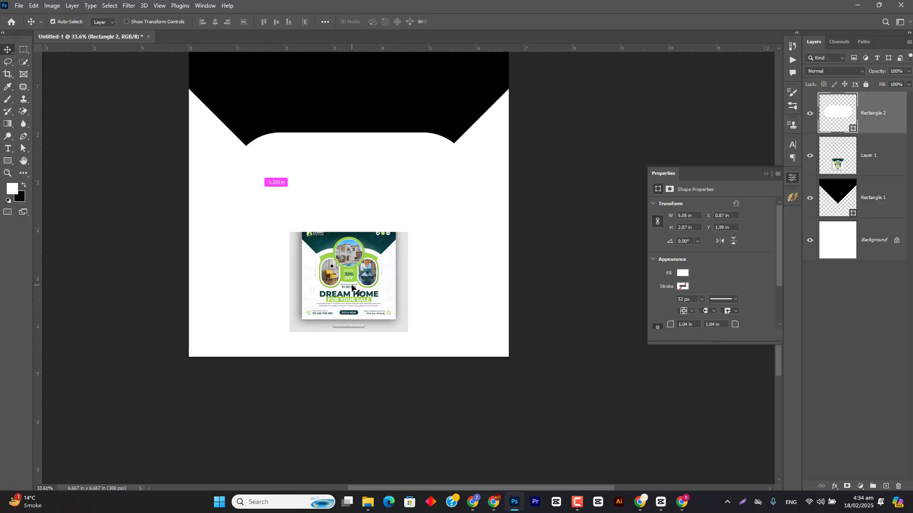
Move the reference poster aside to the canvas's lower-right edge and select the Rectangle 2 layer
drag(313, 303, 473, 310)
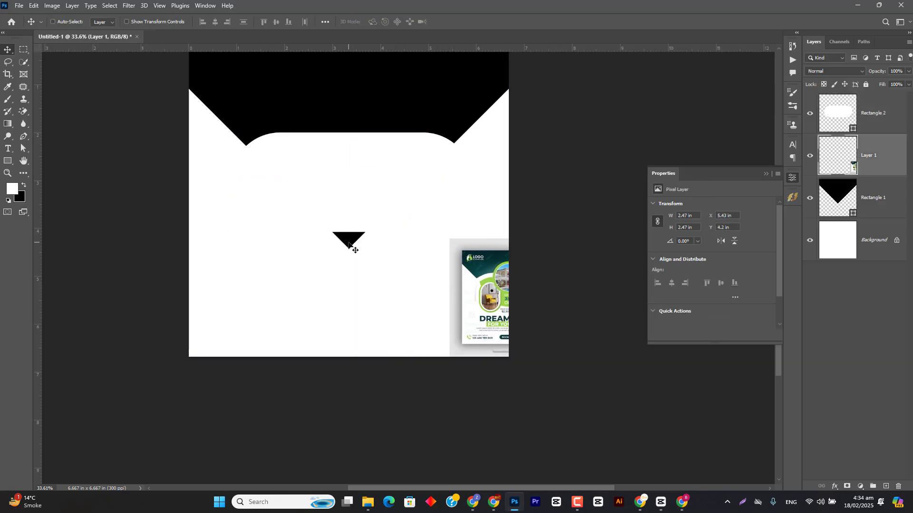
click(840, 123)
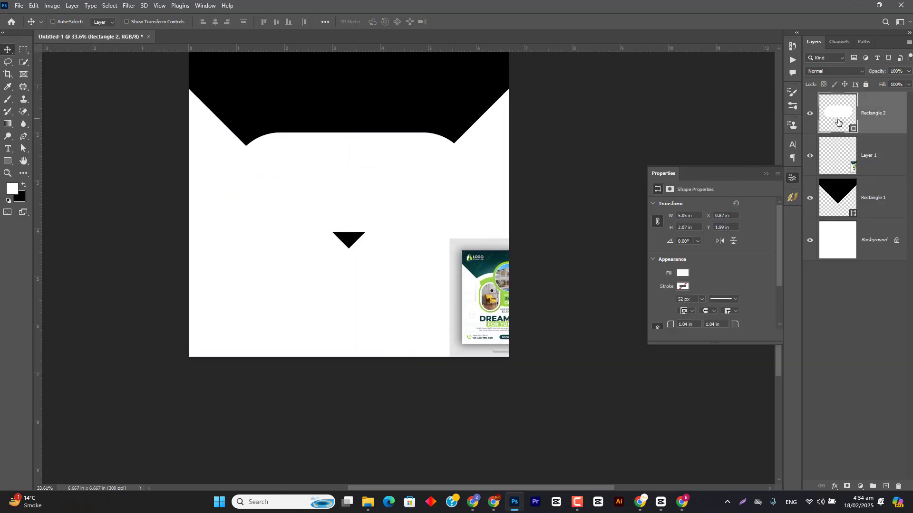
key(ctrl)
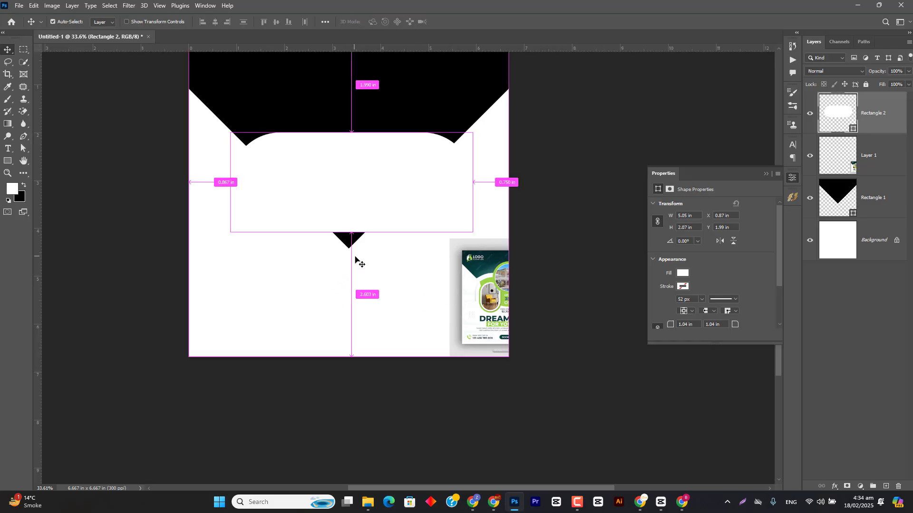
Add an anchor point at the middle of Rectangle 2's lower edge and pull it down past the V's tip, making the shape 756 px high
key(a)
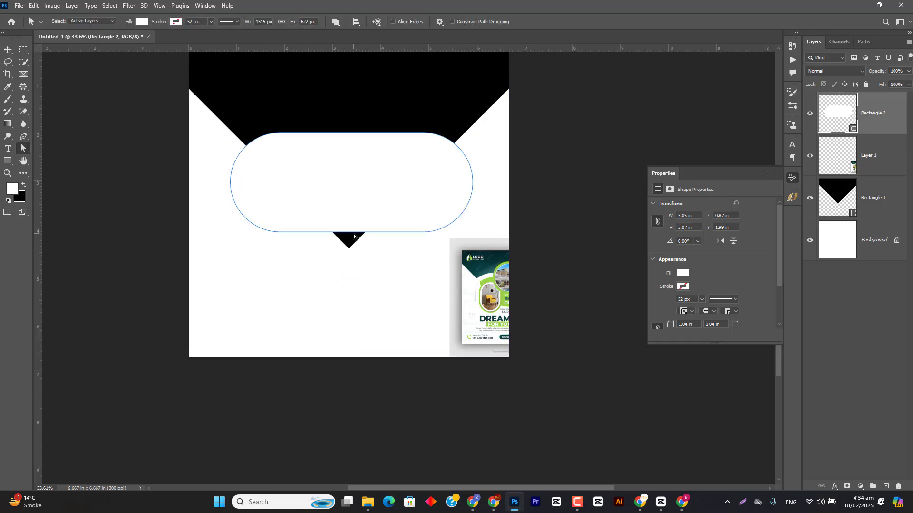
key(p)
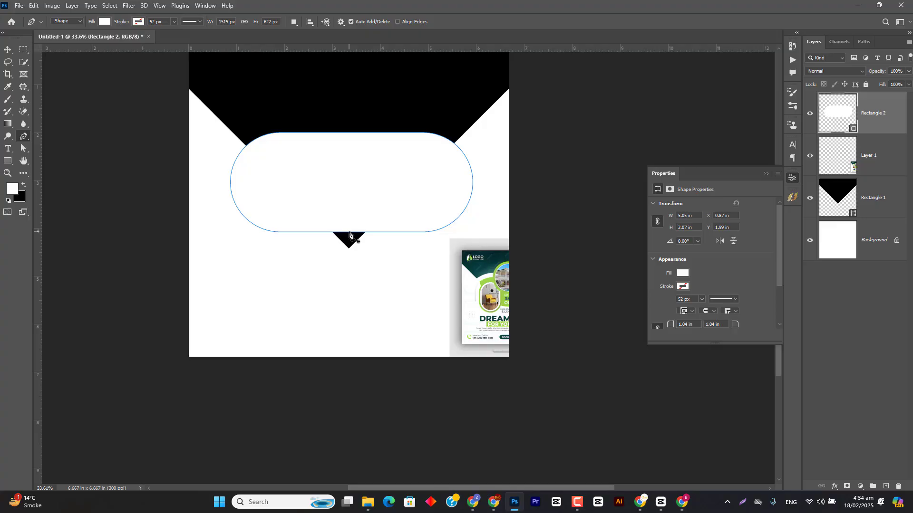
click(349, 232)
key(ctrl+z)
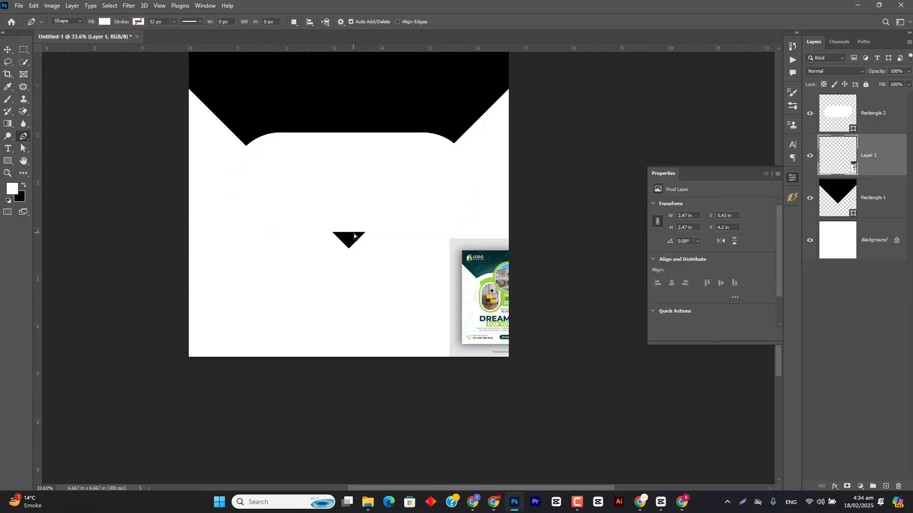
click(810, 113)
click(810, 113)
click(874, 113)
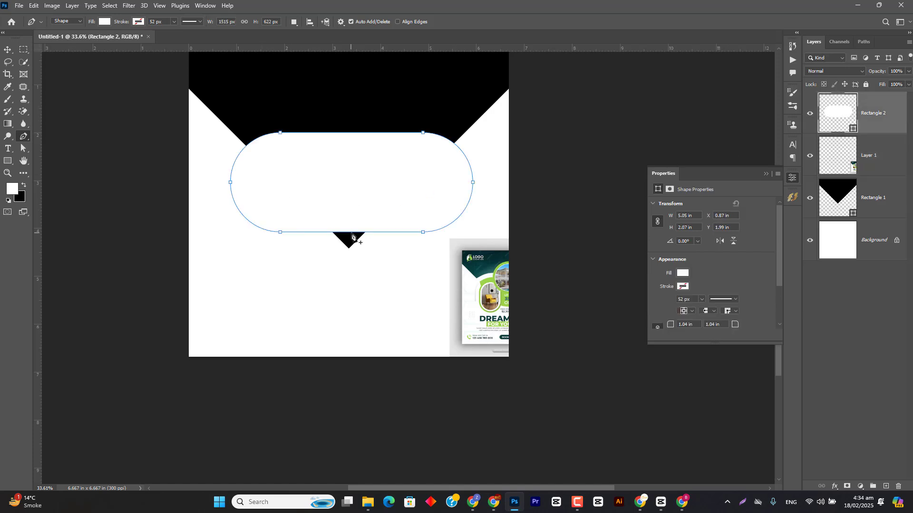
drag(348, 232, 347, 257)
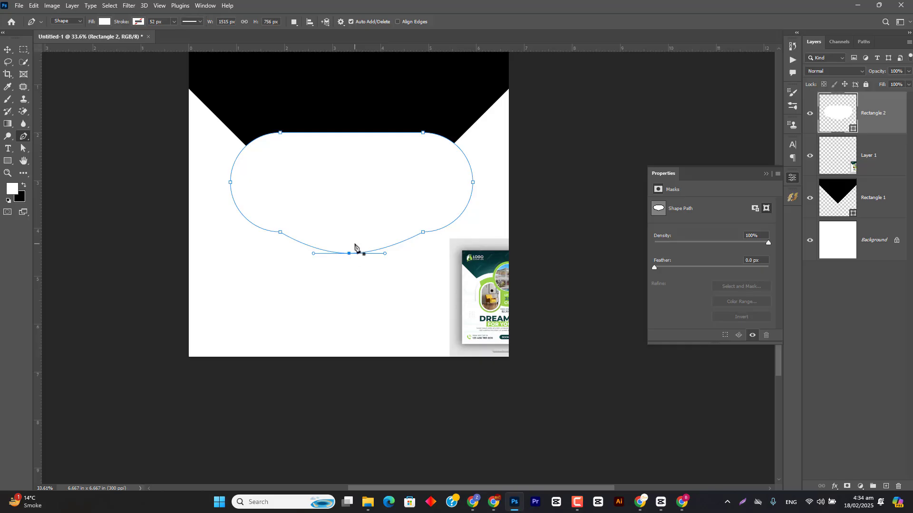
Load Rectangle 2's outline as a selection, hide that layer and add a mask to Rectangle 1 that hides the selected area
key(v)
ctrl+click(818, 119)
click(810, 113)
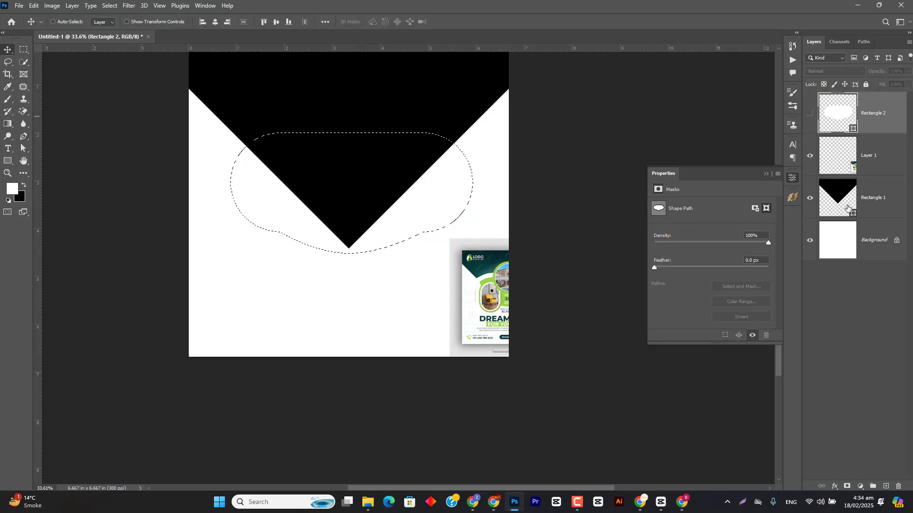
click(873, 198)
click(850, 485)
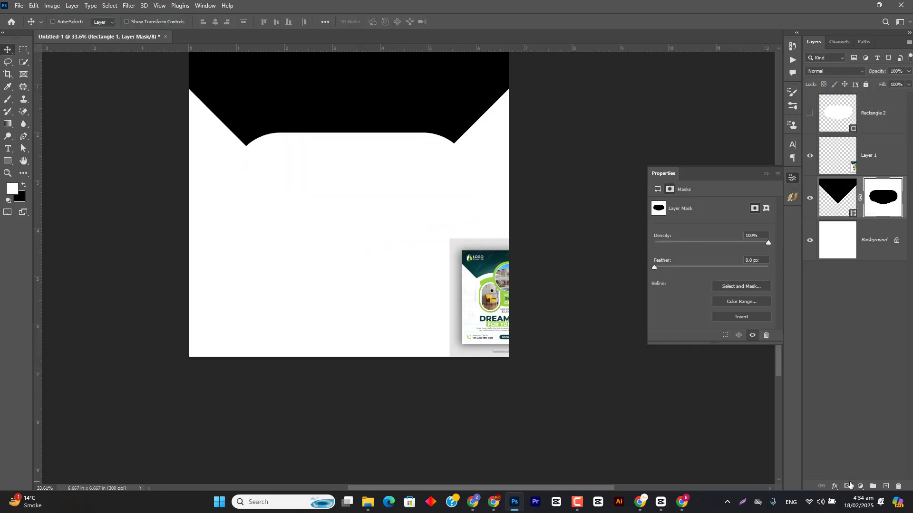
Undo the mask on Rectangle 1, try one that keeps only the selected area, and restore the mask that hides it
key(ctrl+z)
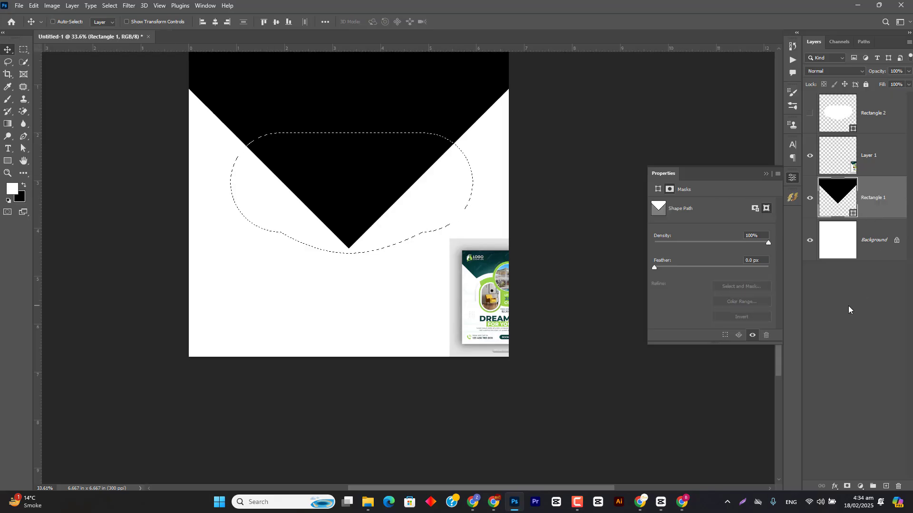
click(846, 487)
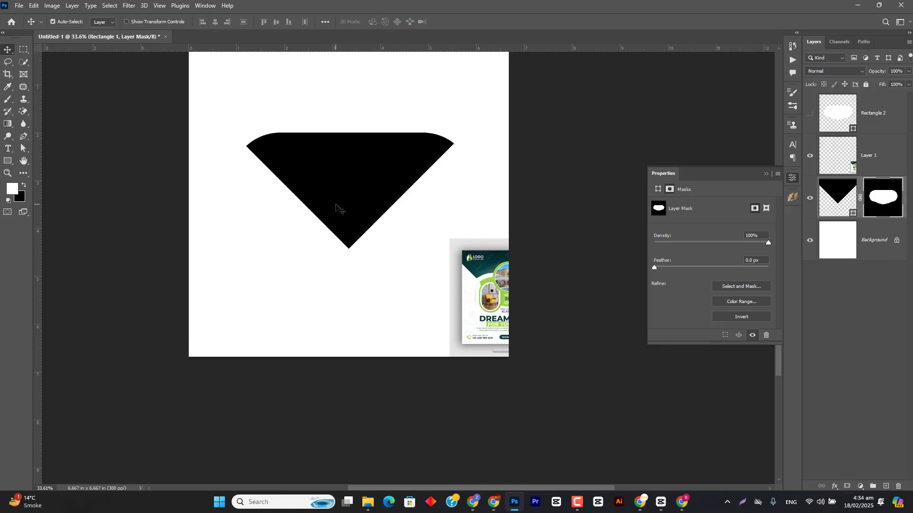
key(ctrl+z)
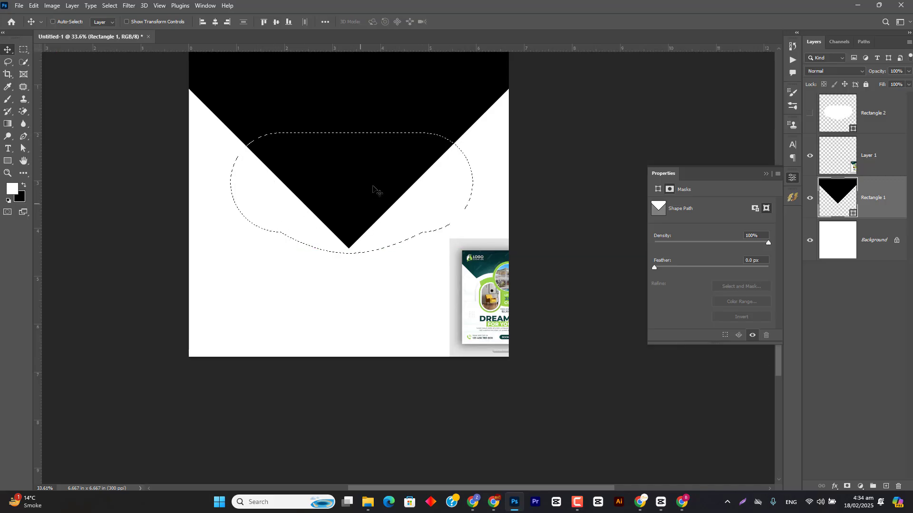
click(849, 487)
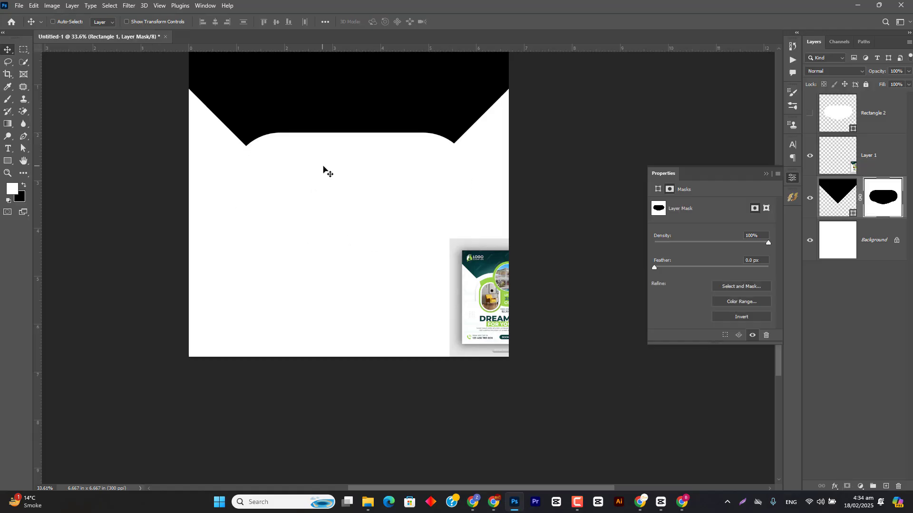
Move the reference poster back inside the lower part of the canvas and centre it horizontally on the canvas
drag(482, 304, 382, 295)
key(ctrl+a)
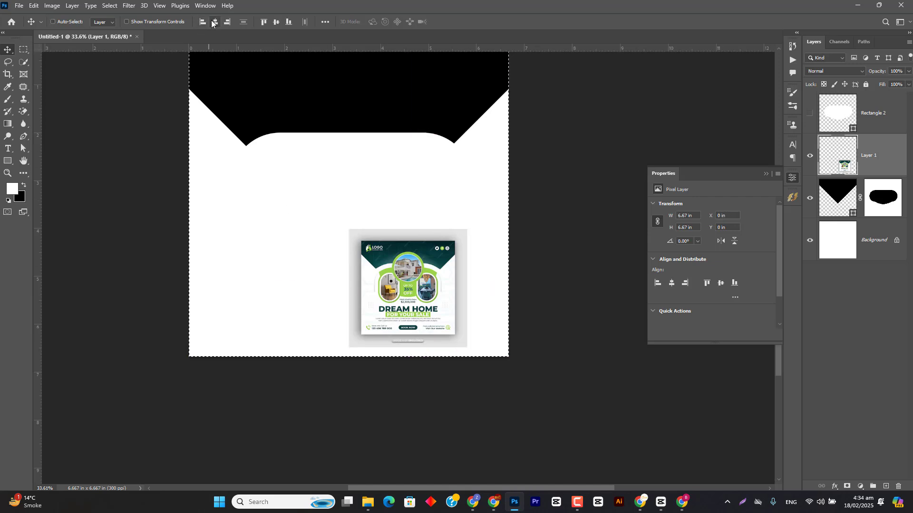
click(215, 22)
key(ctrl+d)
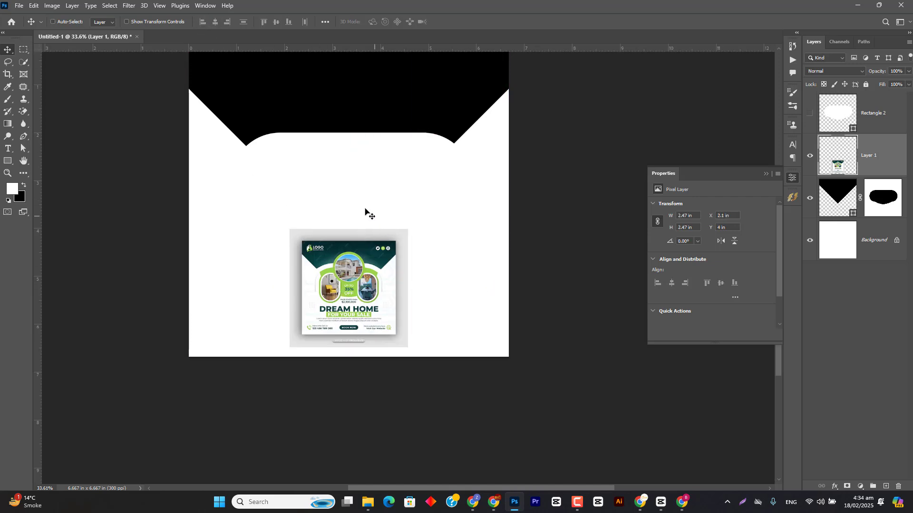
Draw a white circle about 1.22 in in diameter over the reference poster, matching the large green arc around the photos
alt+scroll(349, 273, up, 3)
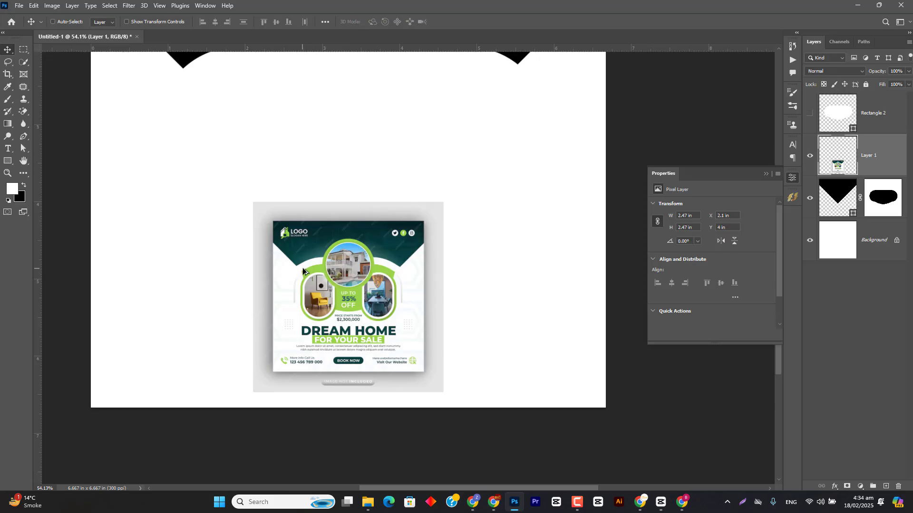
alt+scroll(302, 268, down, 2)
drag(8, 161, 41, 170)
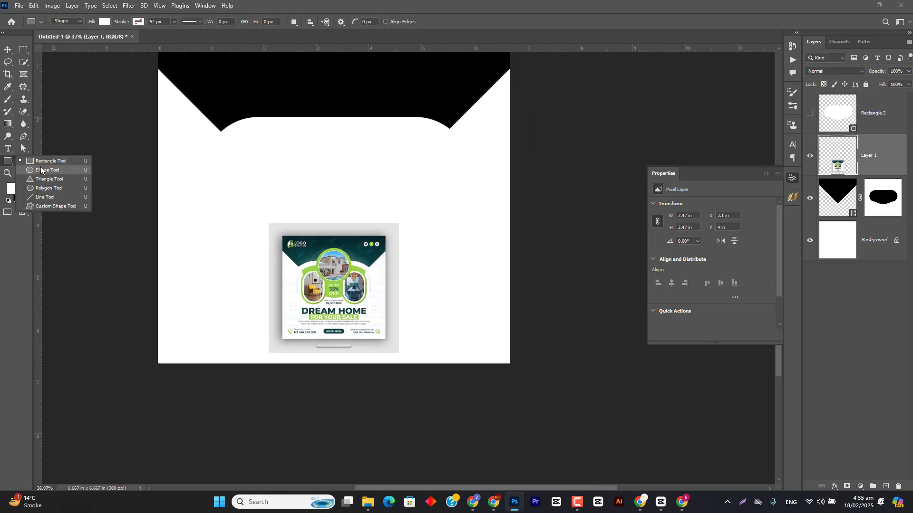
click(41, 169)
alt+scroll(338, 231, up, 11)
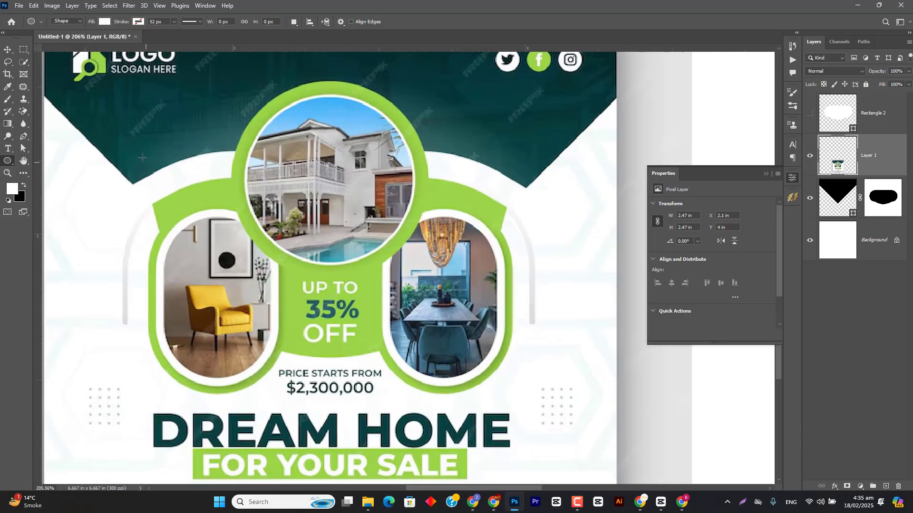
drag(143, 158, 544, 355)
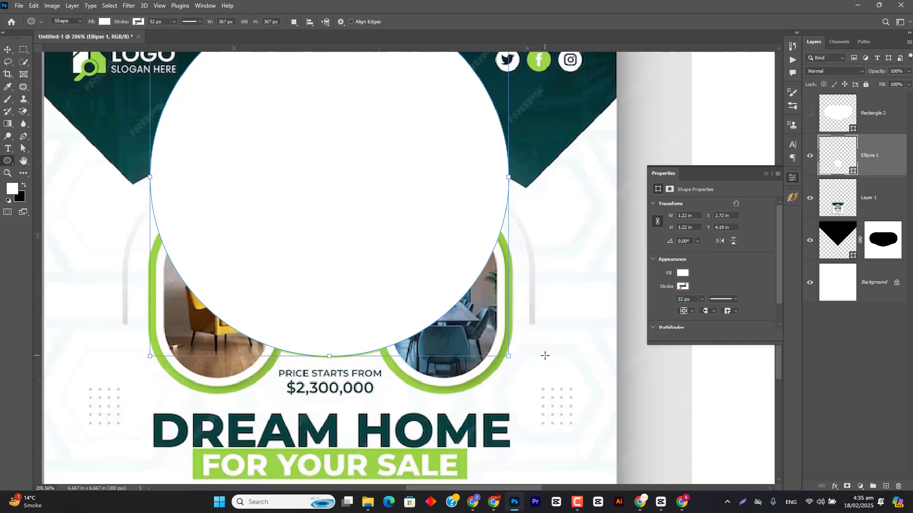
key(v)
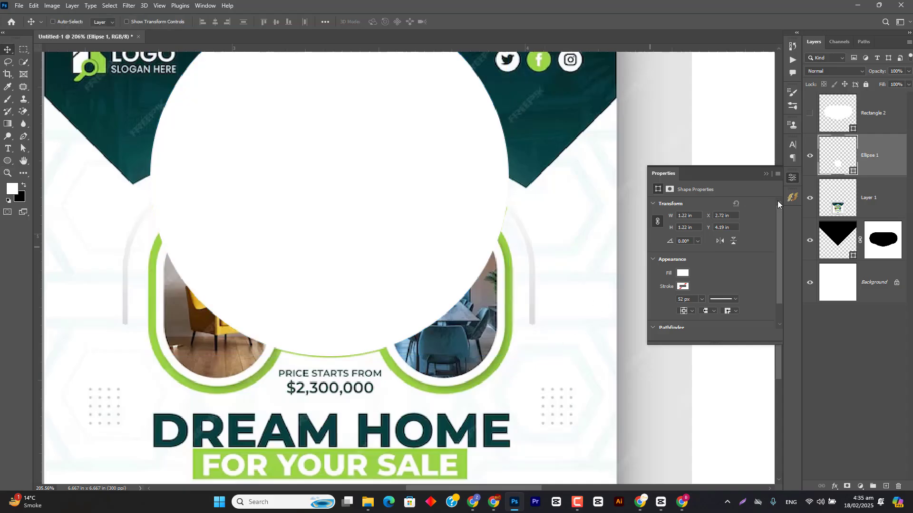
Fill the circle with the green #97c84a sampled from the reference and lower its opacity to 57%
double_click(842, 163)
click(455, 389)
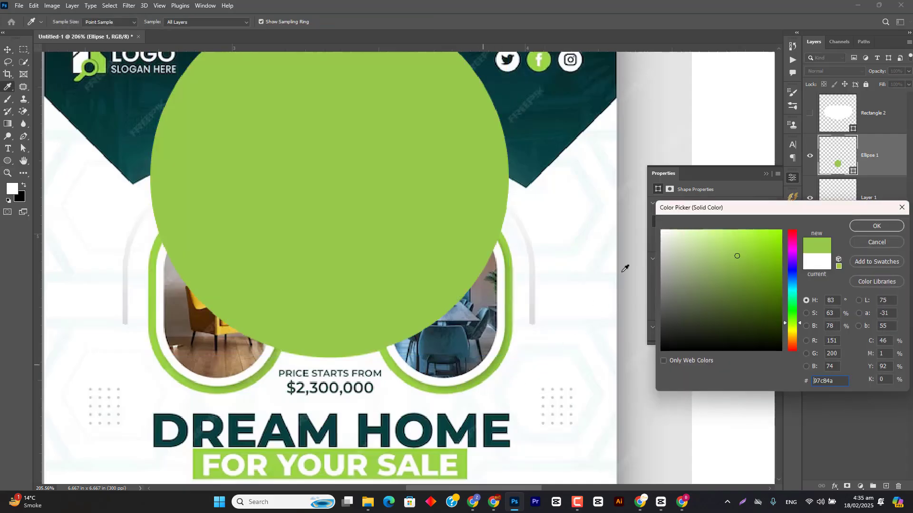
click(863, 226)
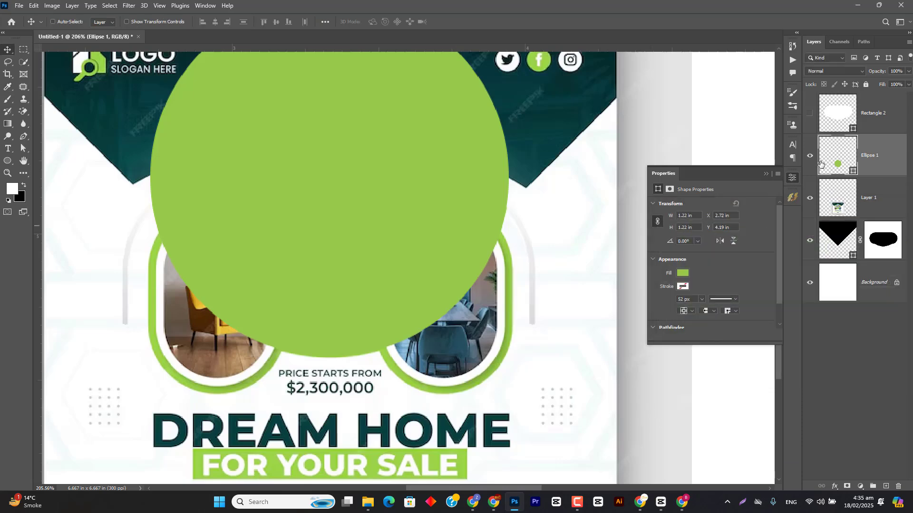
drag(880, 71, 859, 70)
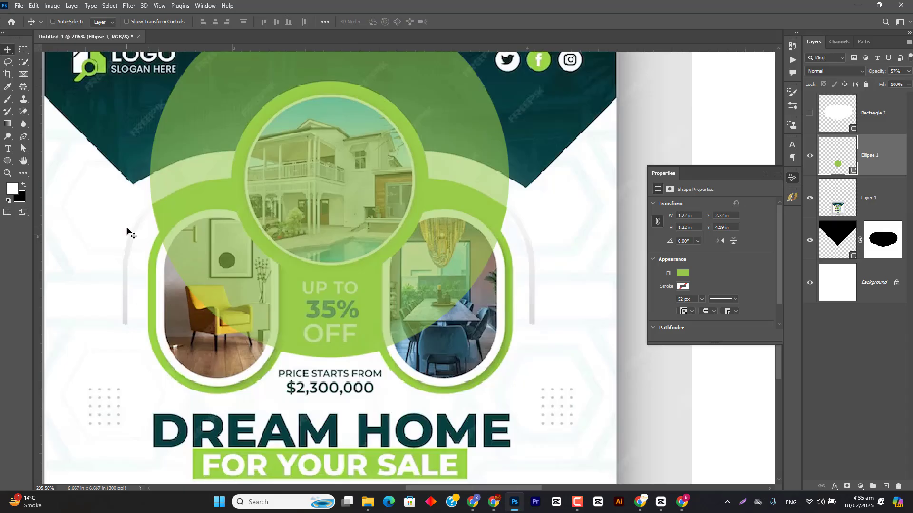
Show the Rectangle 2 layer, duplicate it with the copy kept hidden, and select the original
click(836, 125)
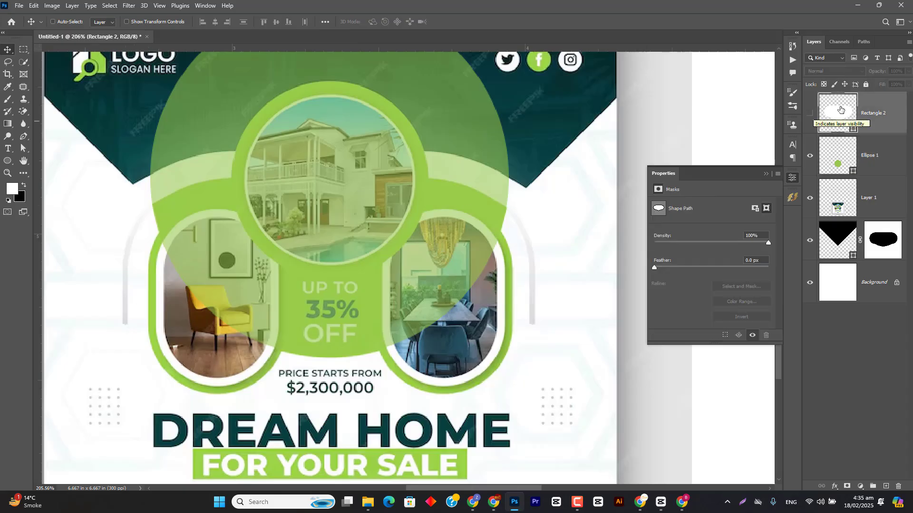
click(810, 113)
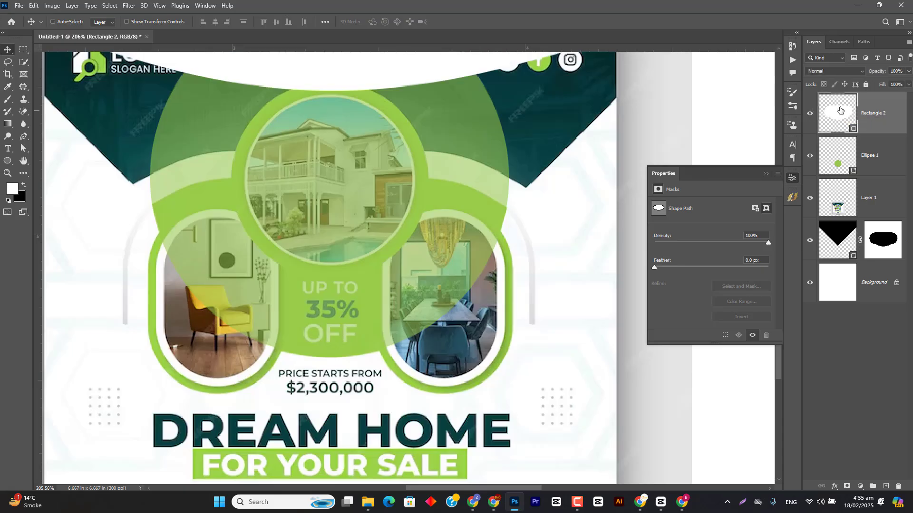
key(ctrl+t)
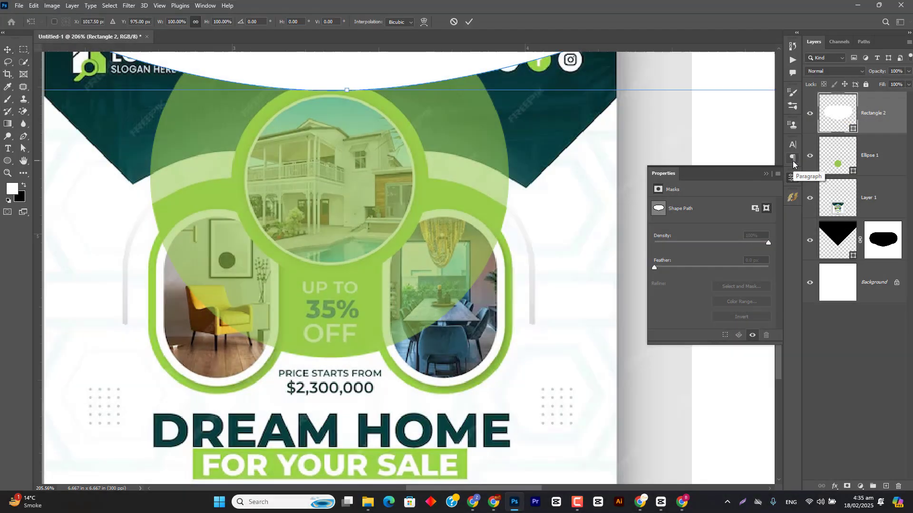
key(Return)
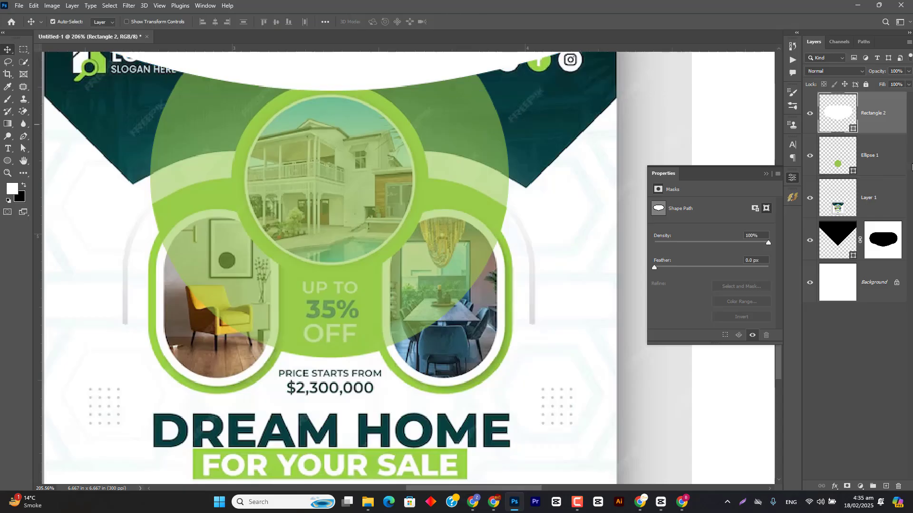
key(ctrl+j)
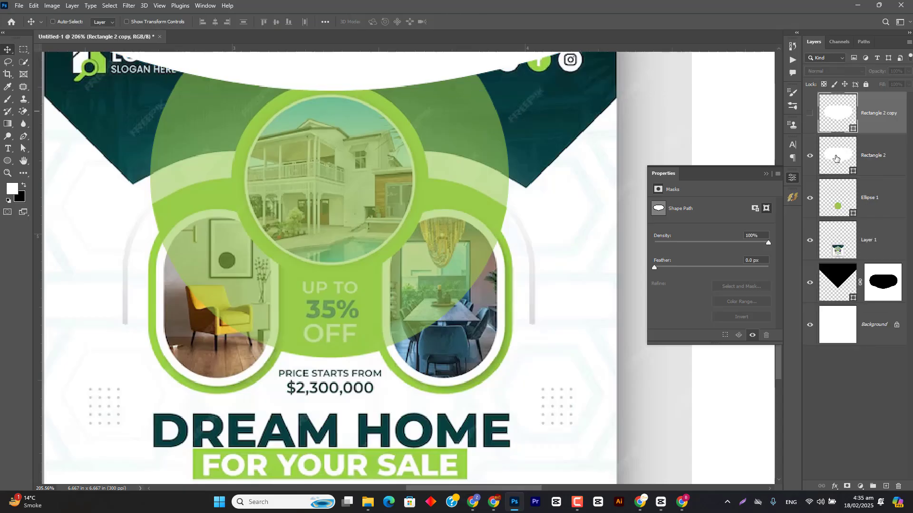
click(834, 156)
key(ctrl+t)
scroll(558, 253, down, 6)
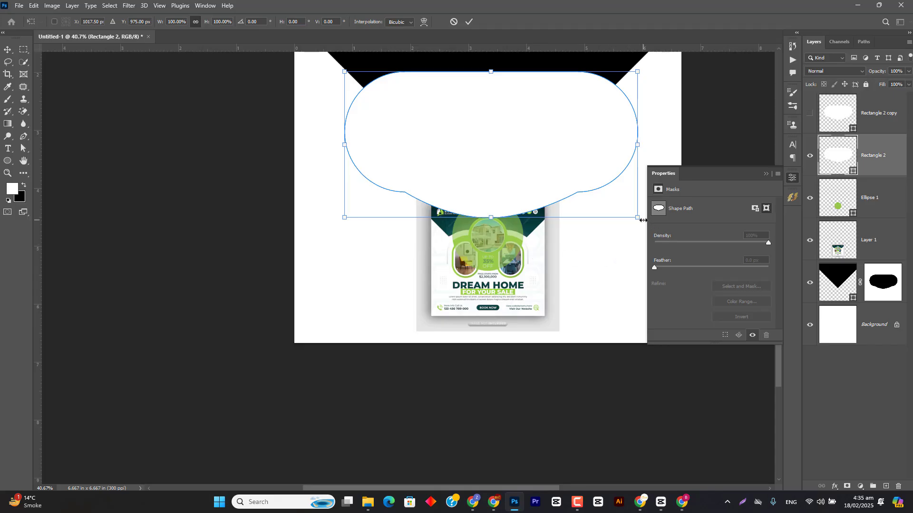
drag(642, 226, 378, 91)
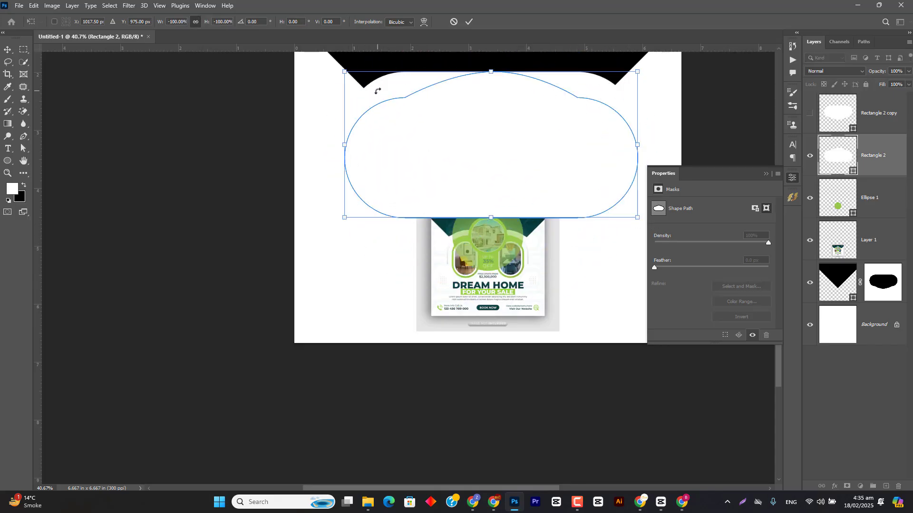
click(454, 22)
Move the white Rectangle 2 shape down over the reference poster and convert it to a smart object
drag(513, 186, 522, 263)
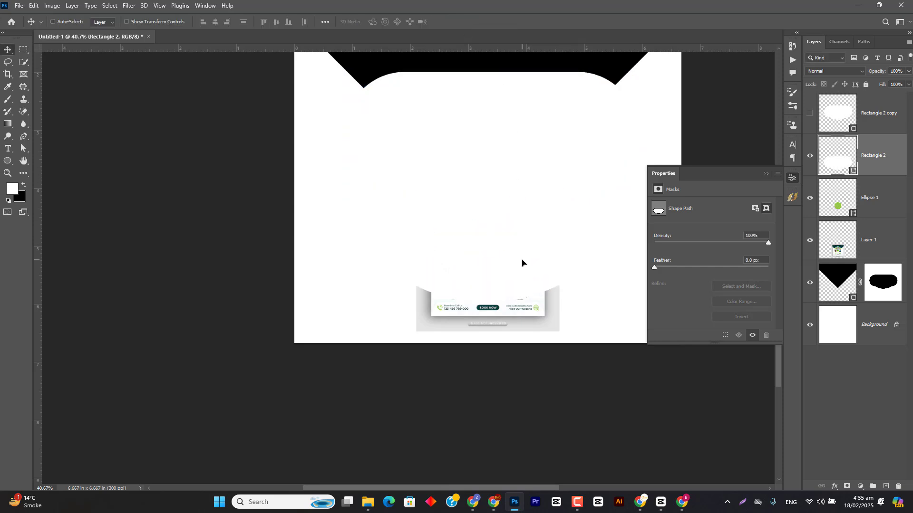
key(ctrl)
key(ctrl+alt+s)
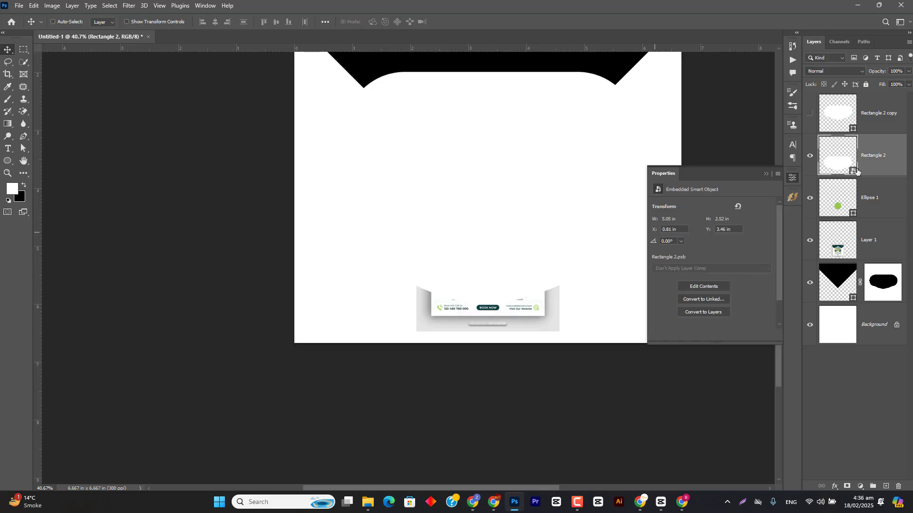
right_click(891, 159)
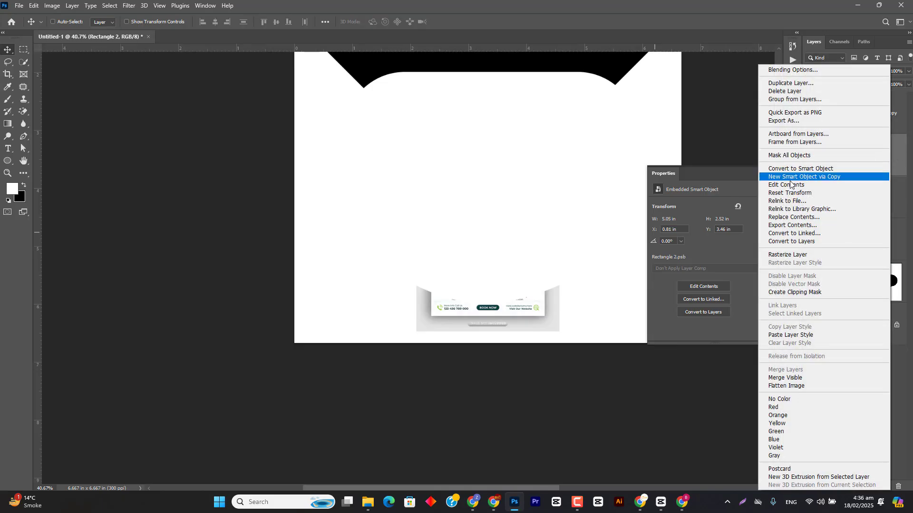
click(690, 97)
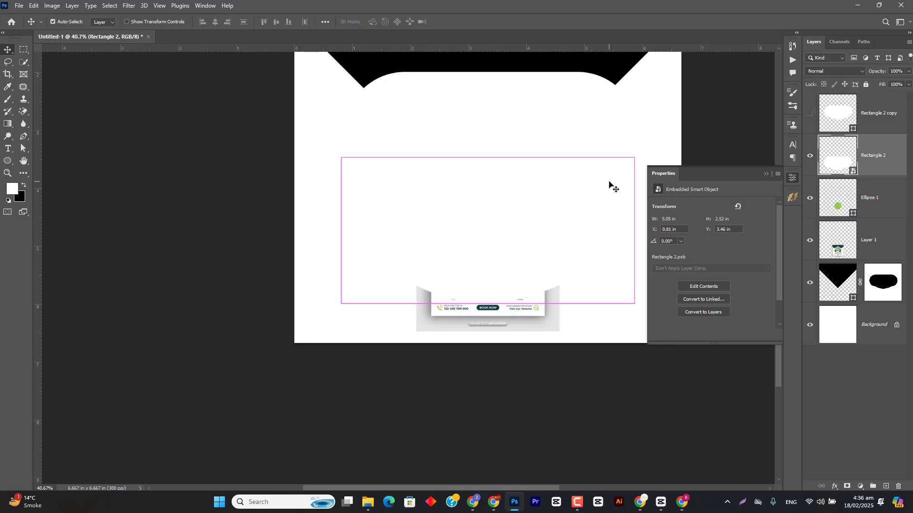
Scale the white Rectangle 2 smart object down to about 29.89% and place it over the reference poster's photo area
key(ctrl+t)
drag(493, 192, 481, 237)
scroll(496, 268, up, 3)
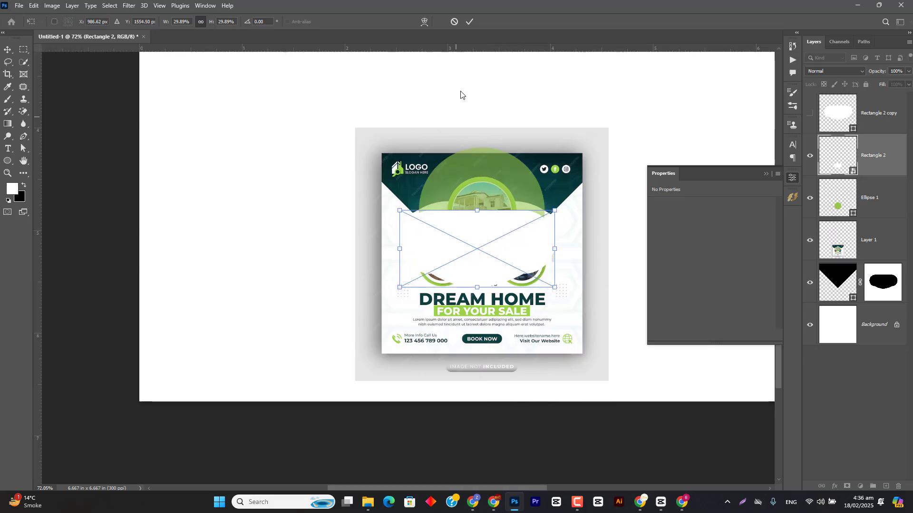
click(469, 22)
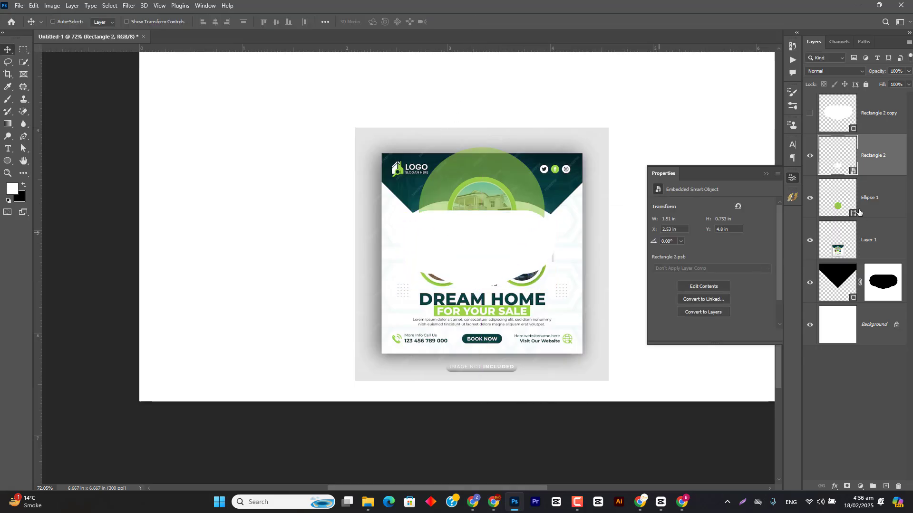
key(ctrl)
ctrl+click(838, 155)
click(809, 155)
click(839, 216)
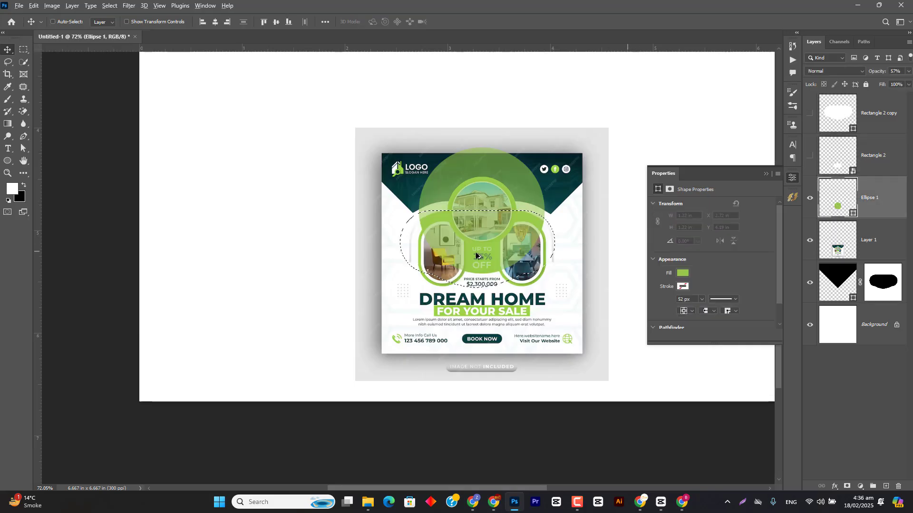
scroll(470, 243, up, 5)
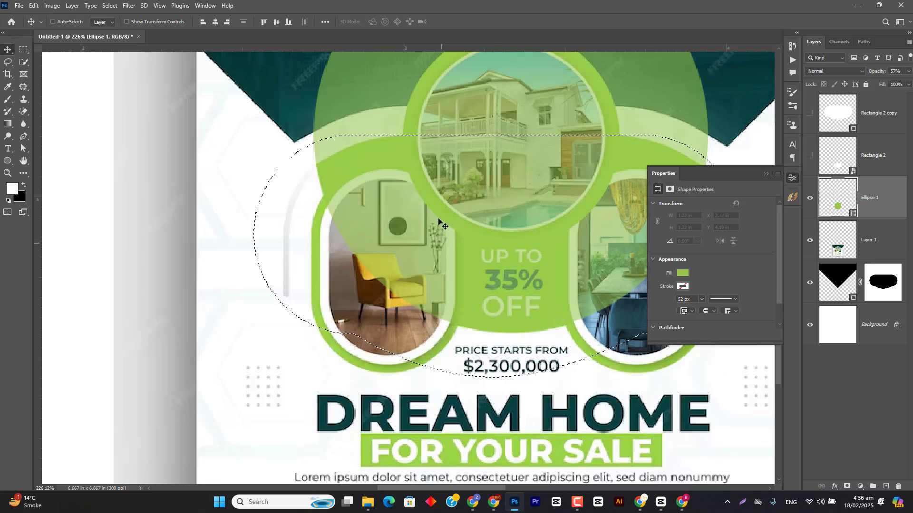
click(765, 174)
key(ctrl+d)
Show the Rectangle 2 layer and lower its opacity to 67%
click(873, 168)
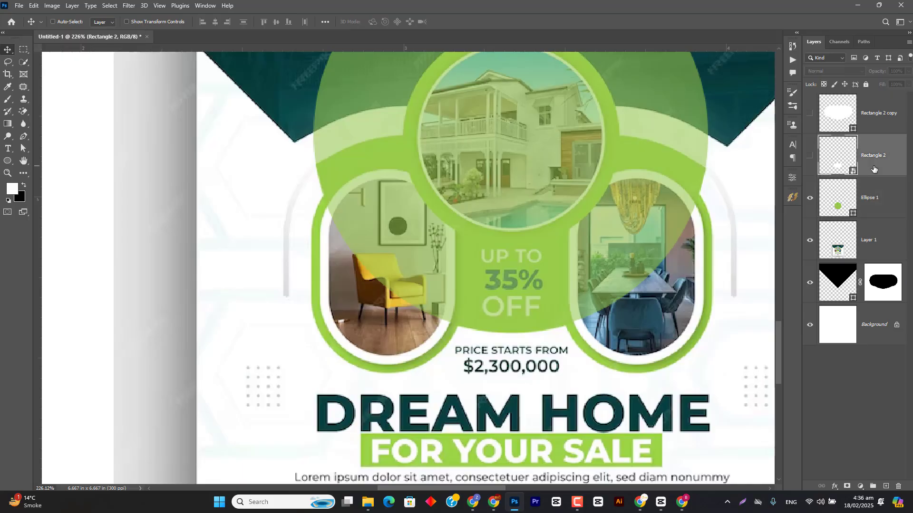
click(810, 156)
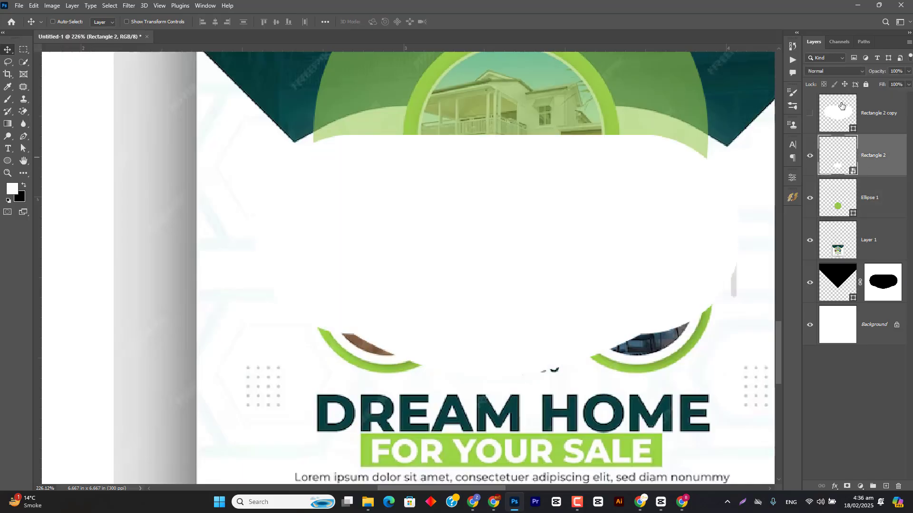
drag(878, 70, 867, 71)
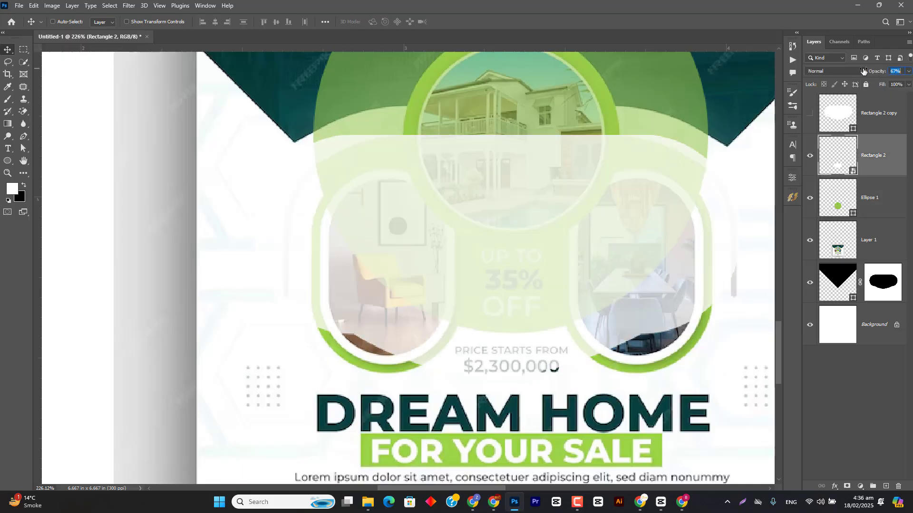
Scale Rectangle 2 down to about 25.22% and align its upper edge with the green arc behind the reference photos
key(ctrl+t)
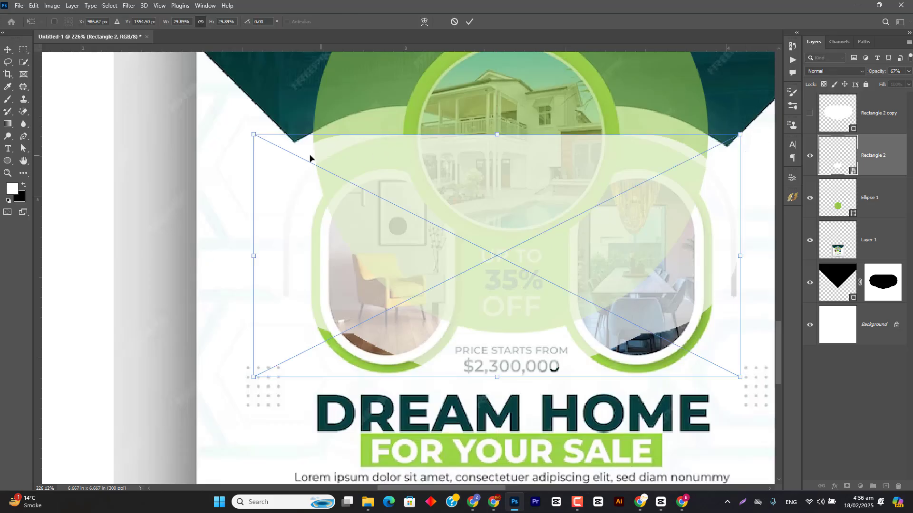
drag(501, 133, 506, 156)
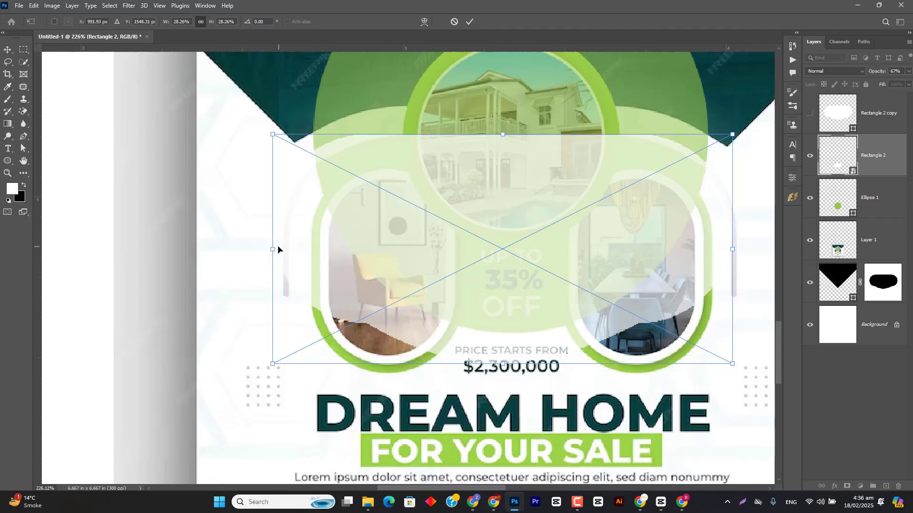
drag(276, 247, 298, 248)
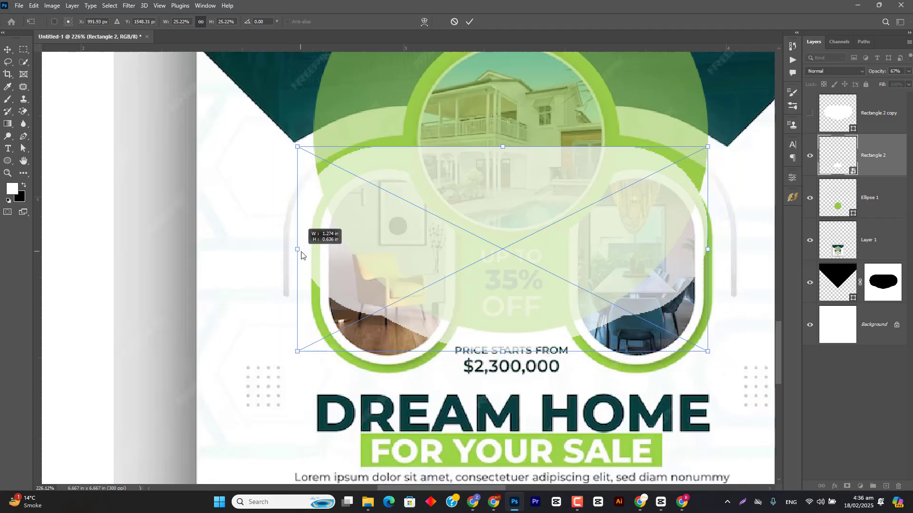
drag(489, 224, 489, 221)
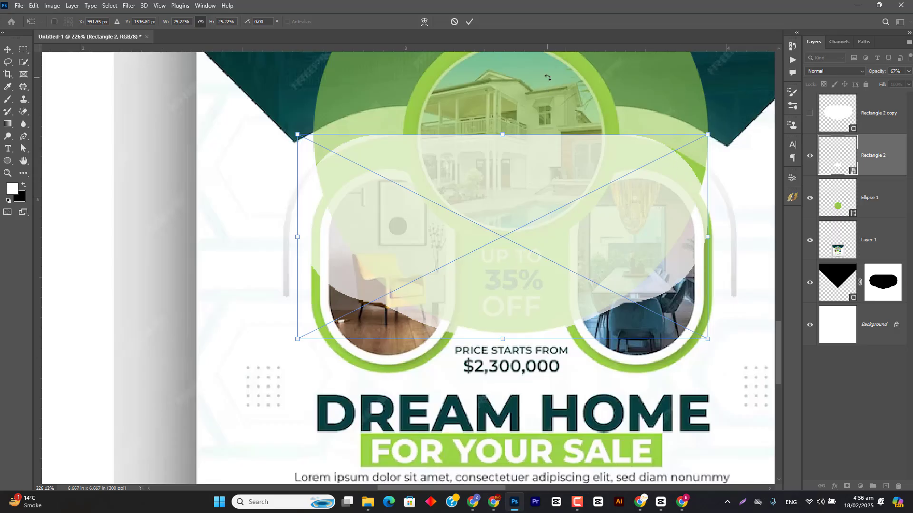
click(470, 22)
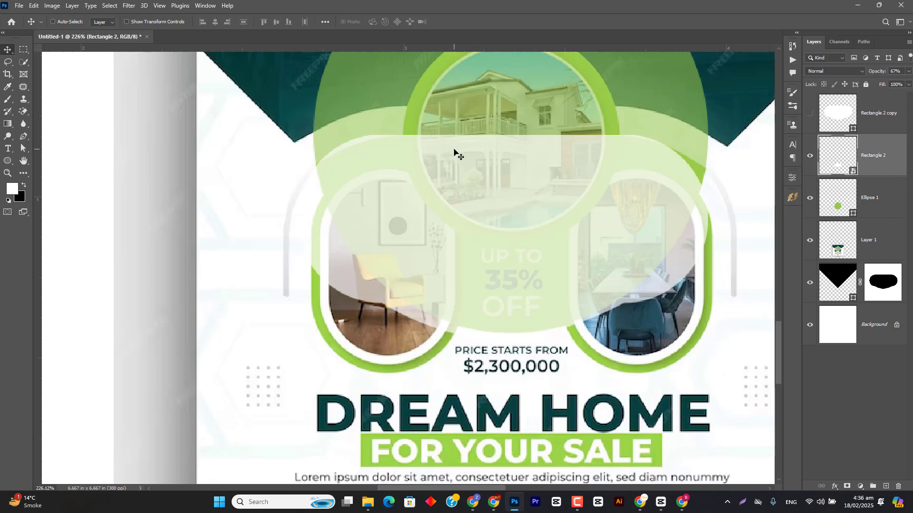
Load the Rectangle 2 outline as a selection, hide that layer, and try masking Ellipse 1 with it before undoing the mask
ctrl+click(849, 161)
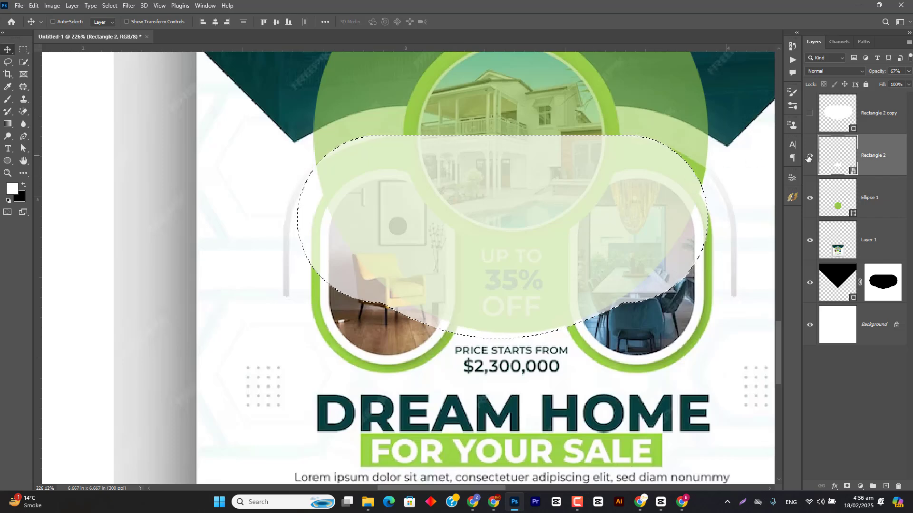
click(809, 157)
click(826, 206)
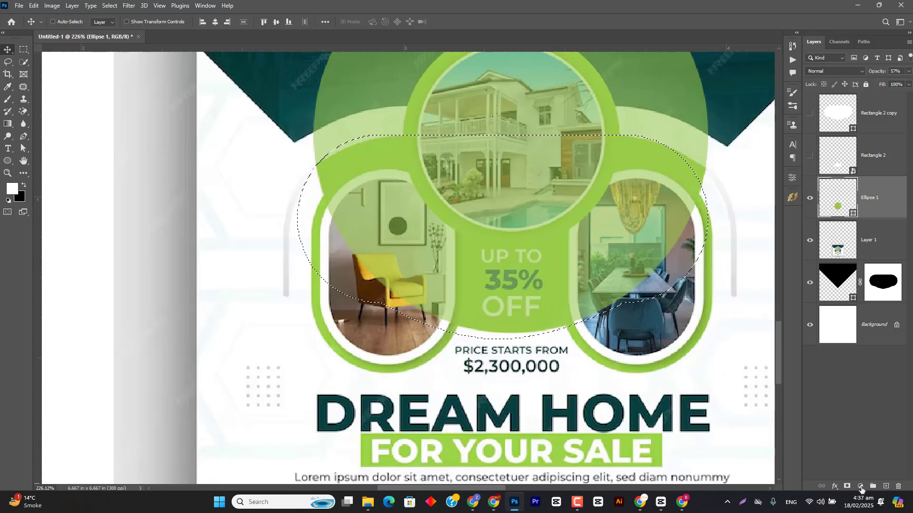
click(847, 487)
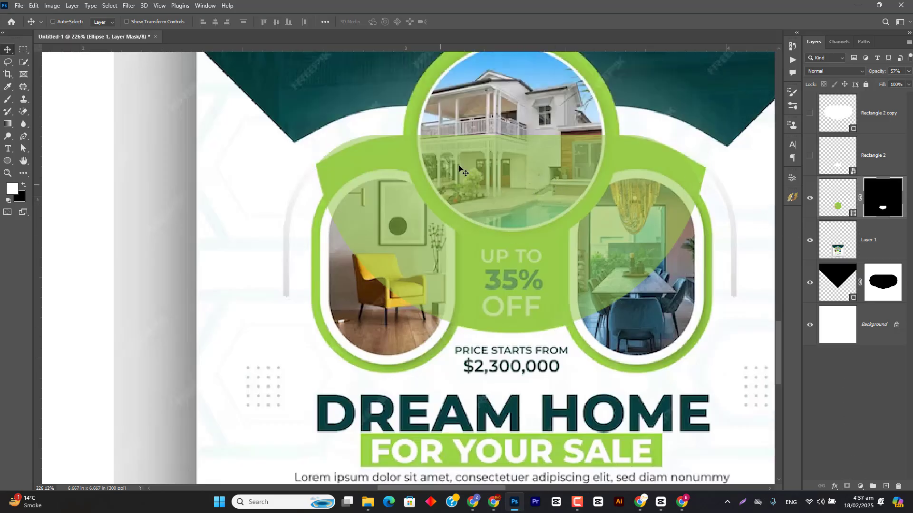
key(ctrl+z)
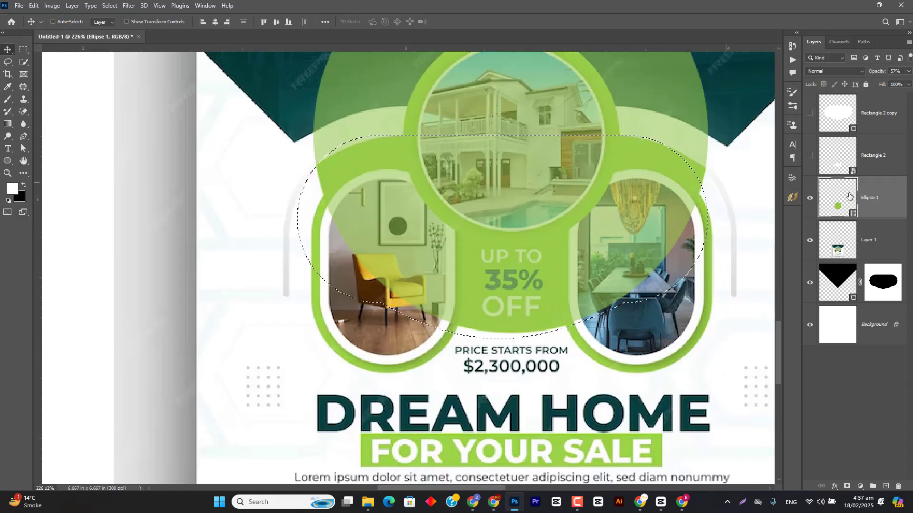
Set Ellipse 1's opacity to 100% and add a layer mask from the Rectangle 2 selection
click(895, 71)
text(100)
key(Return)
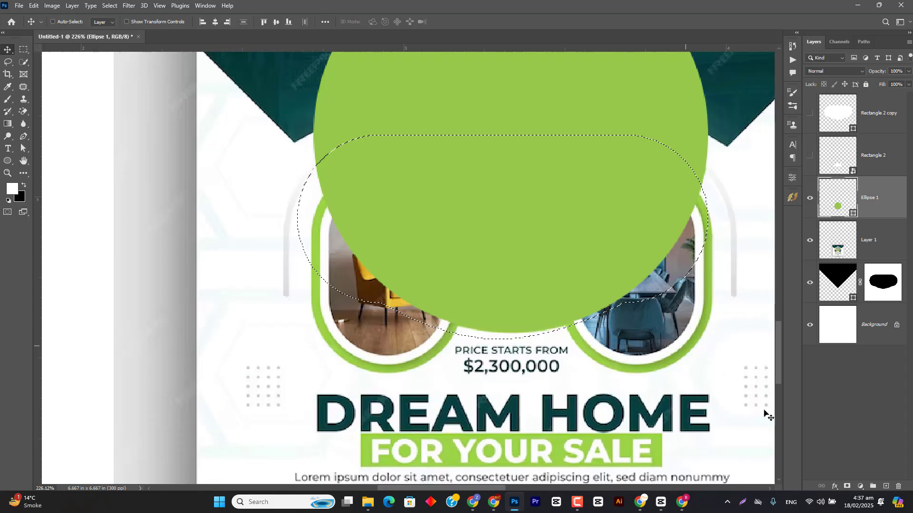
click(846, 487)
Enlarge the masked green Ellipse 1 to about 333.24% and move it up just beneath the black header's curved cutout
scroll(666, 312, down, 3)
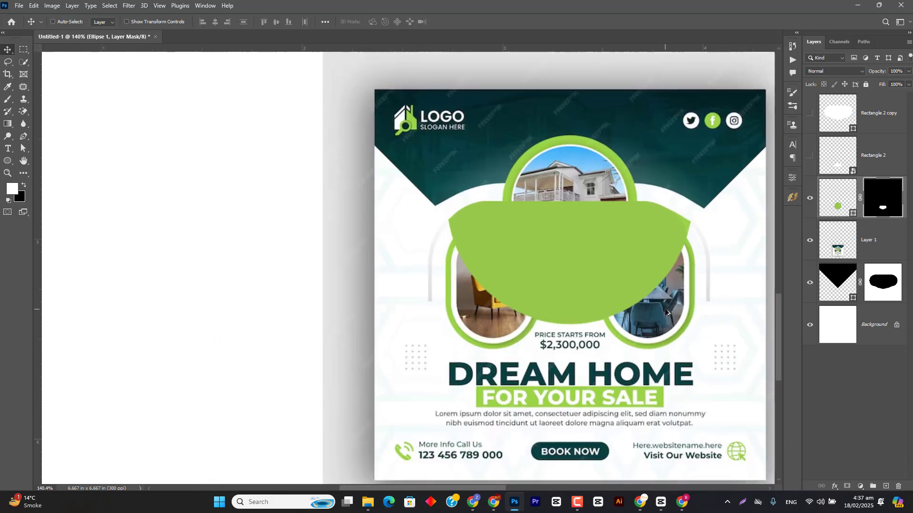
scroll(666, 312, down, 3)
click(837, 199)
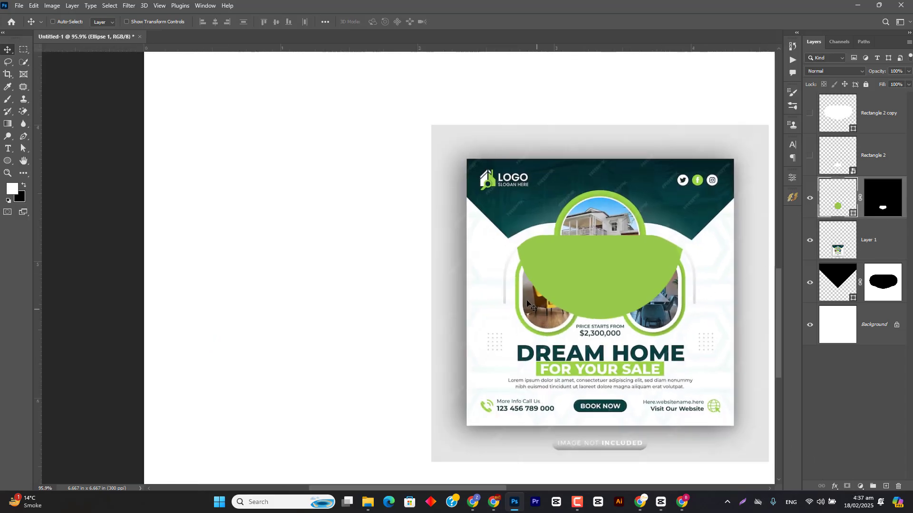
scroll(528, 305, down, 5)
key(ctrl+t)
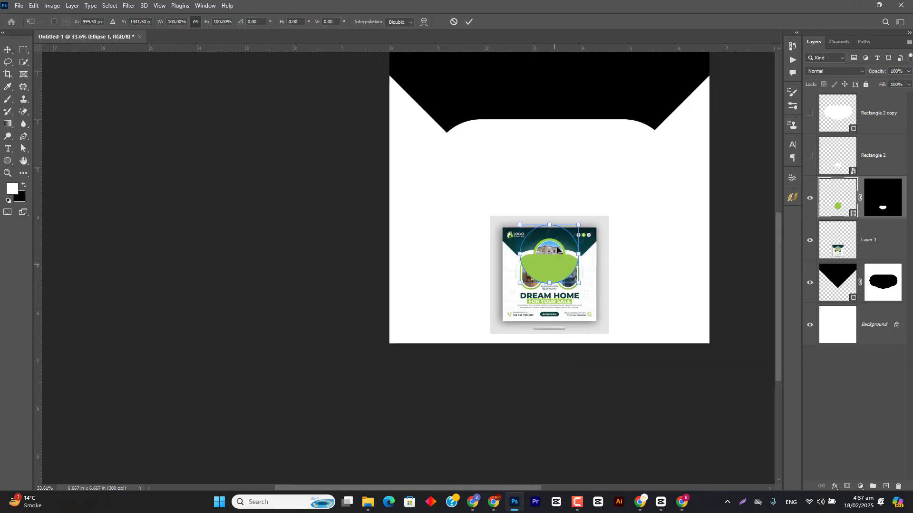
drag(550, 213, 559, 156)
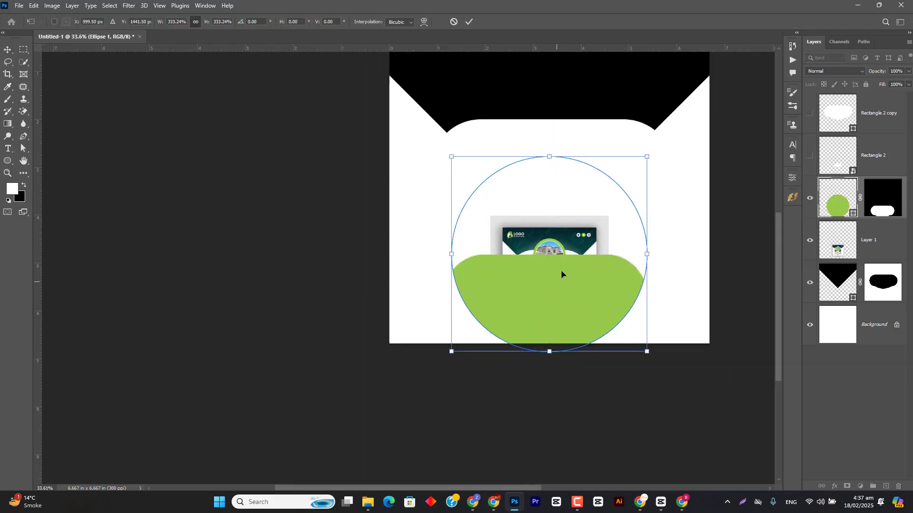
drag(560, 273, 554, 171)
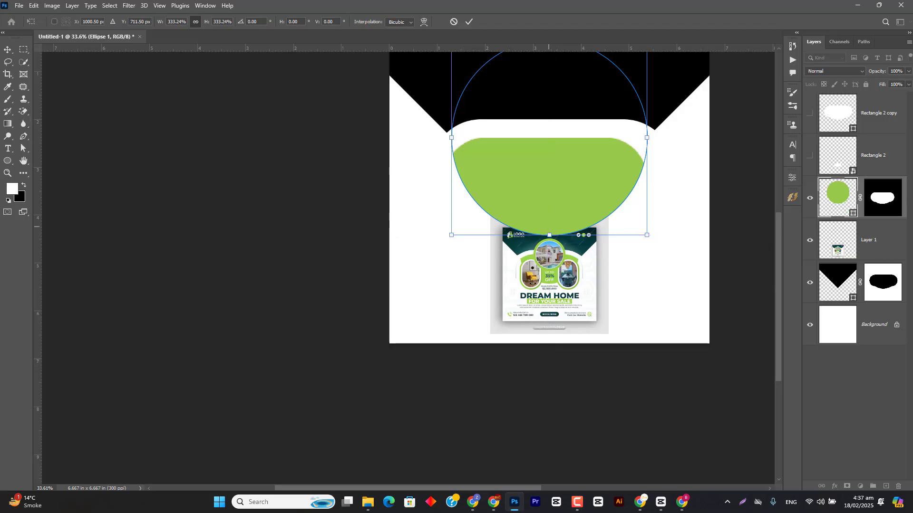
click(469, 21)
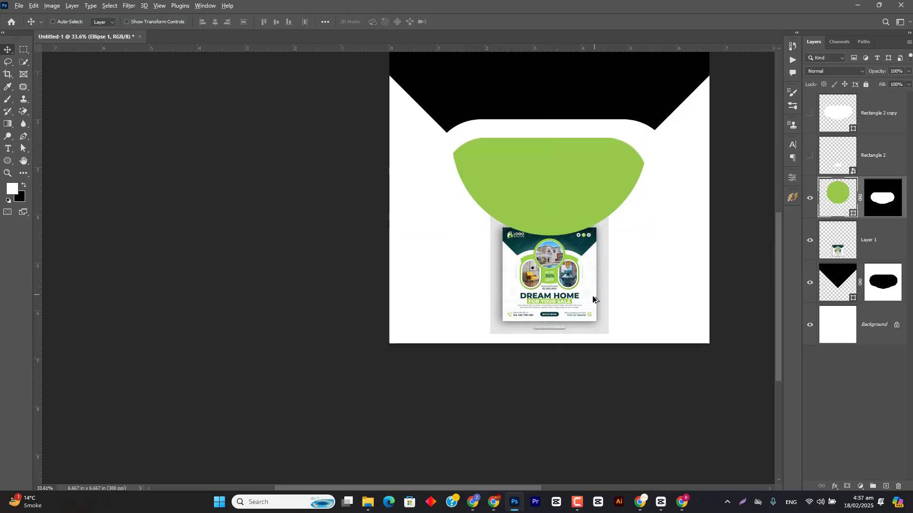
Examine the reference poster's green photo frame, temporarily hiding Ellipse 1, and compare it with the enlarged green shape
scroll(592, 296, up, 3)
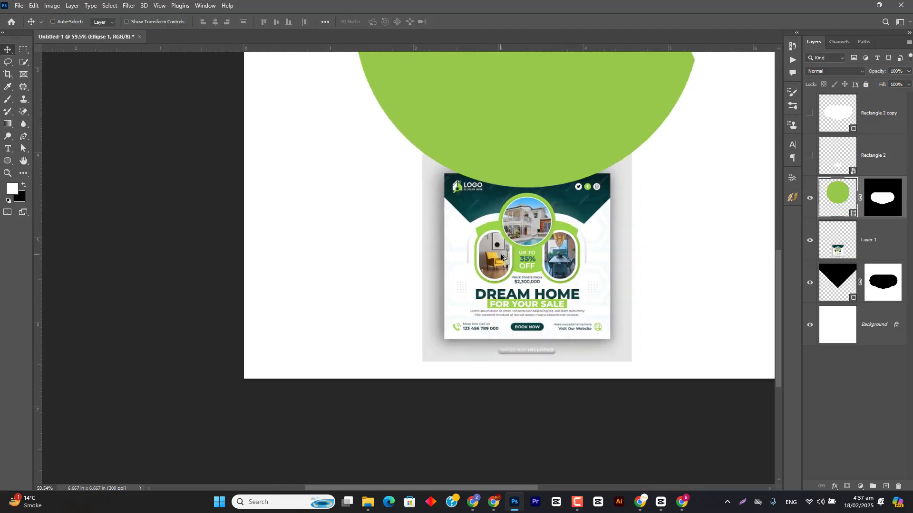
click(810, 198)
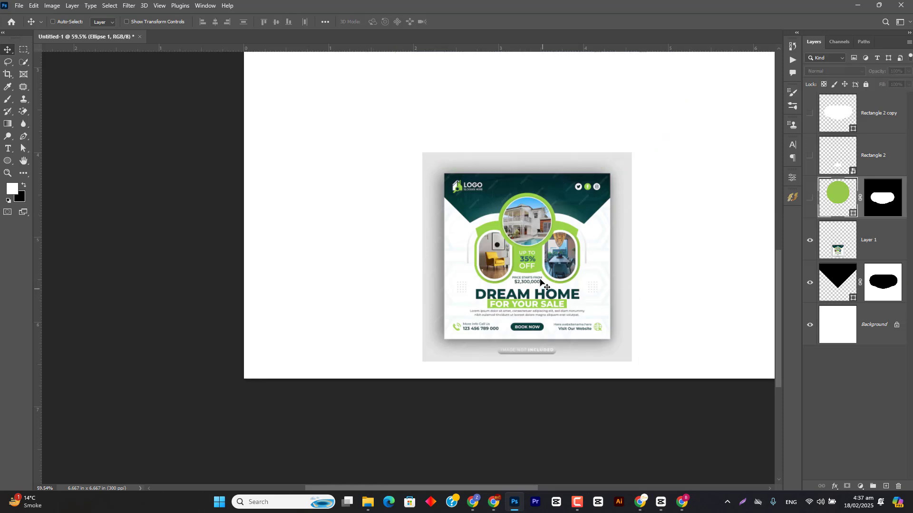
scroll(542, 281, down, 3)
scroll(501, 262, up, 2)
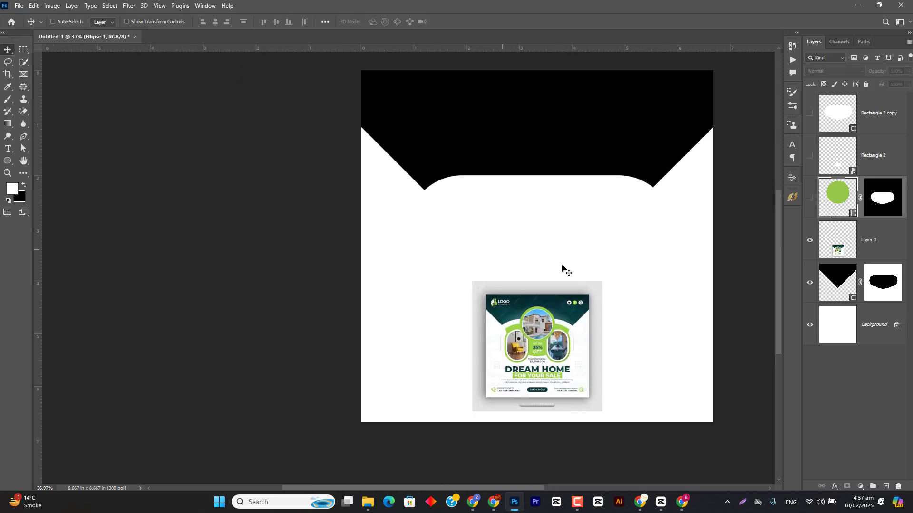
click(809, 198)
scroll(500, 309, up, 4)
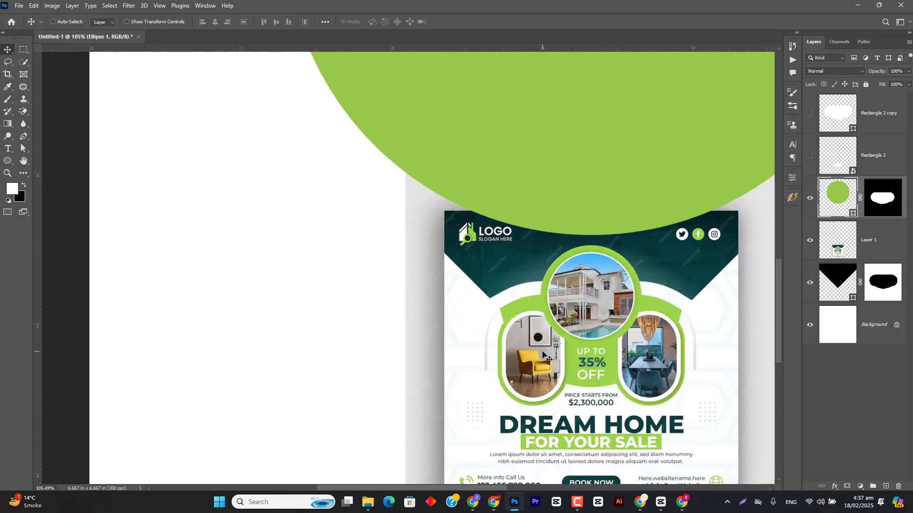
scroll(542, 354, down, 2)
scroll(505, 302, up, 3)
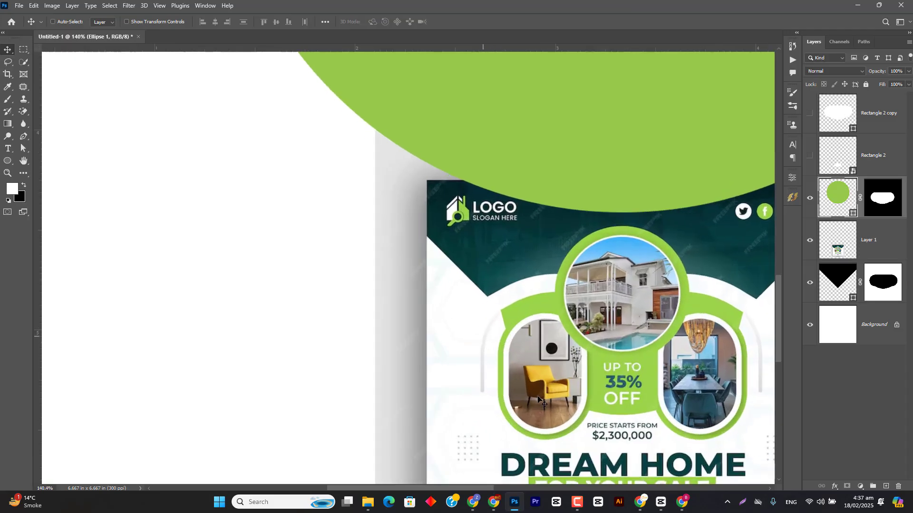
scroll(586, 379, down, 5)
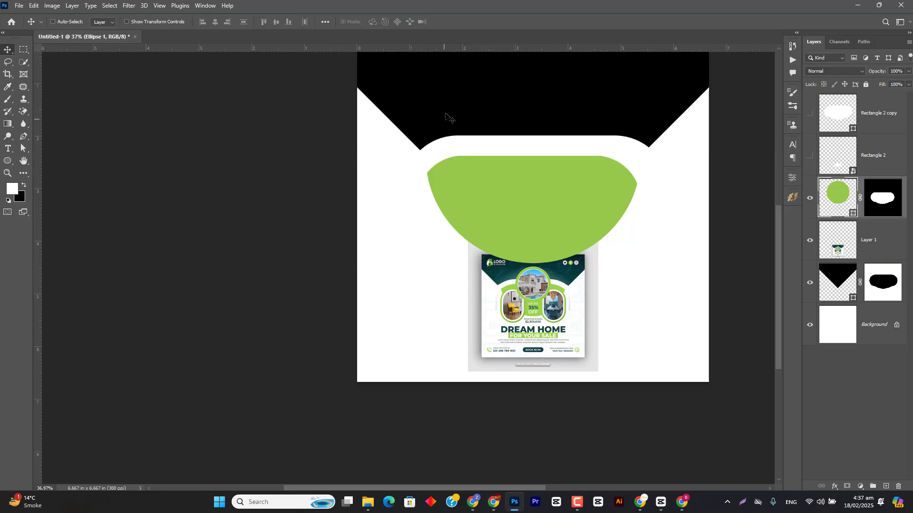
Duplicate the black V-shaped header layer and try inverting and shifting the copy's layer mask
ctrl+click(453, 109)
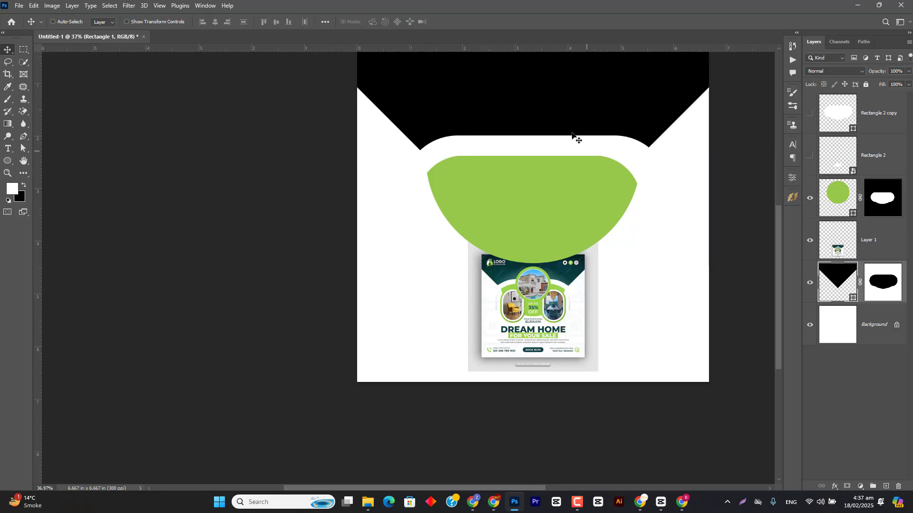
key(ctrl+j)
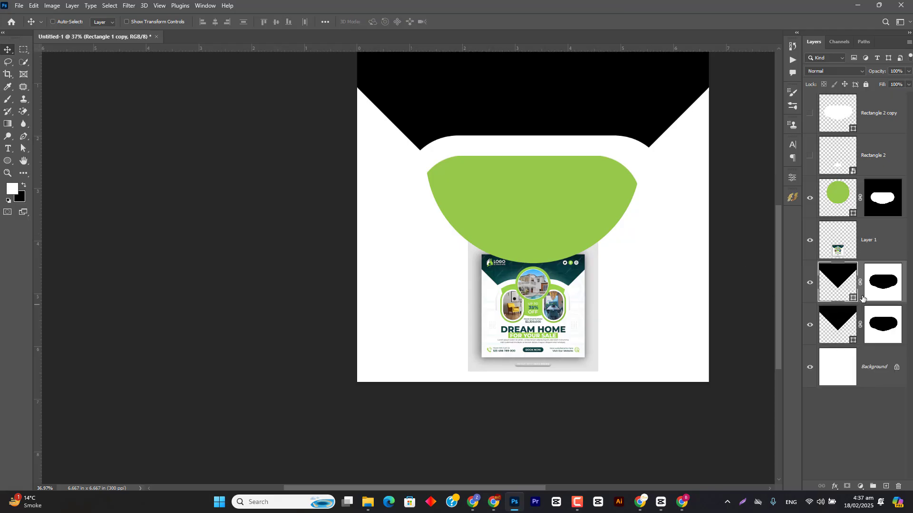
click(884, 297)
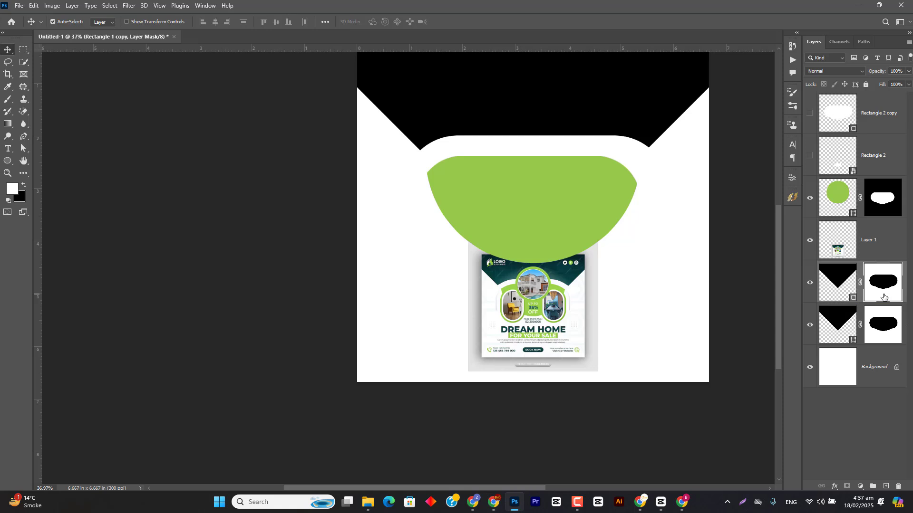
key(ctrl+i)
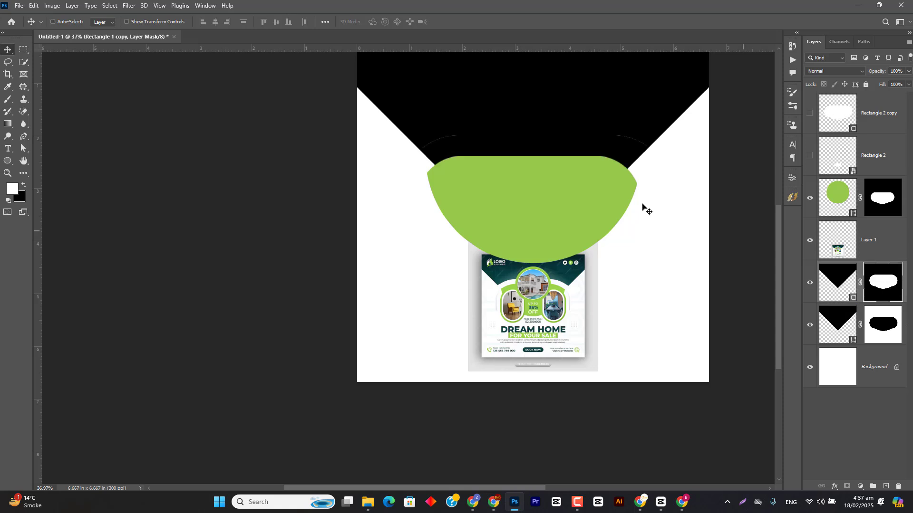
drag(517, 156, 519, 179)
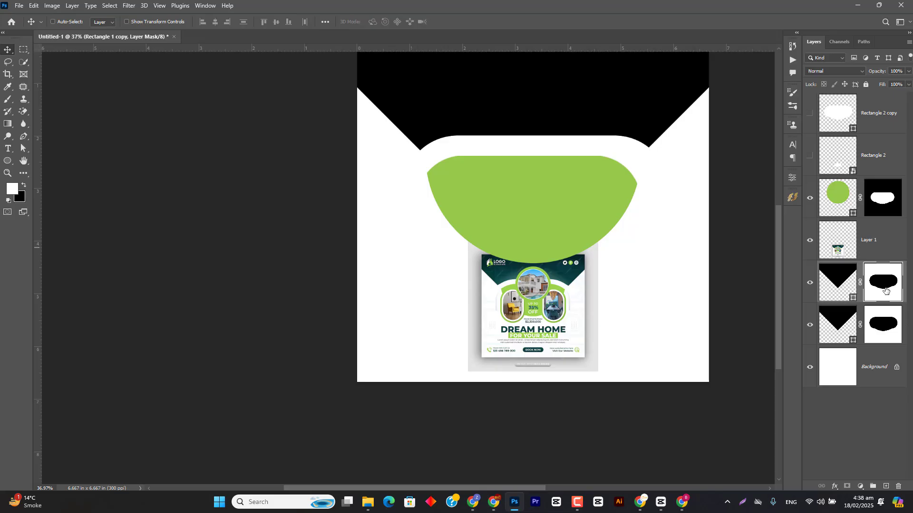
key(ctrl)
ctrl+click(833, 212)
click(109, 5)
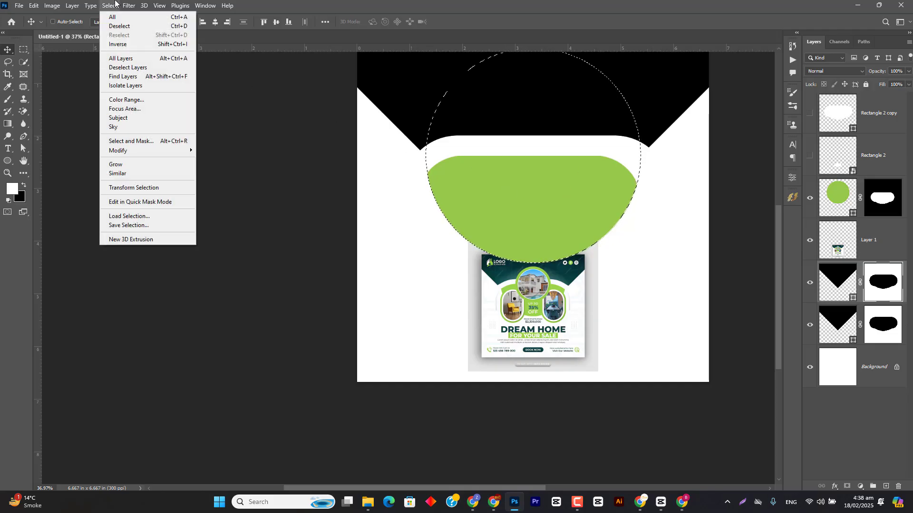
click(126, 44)
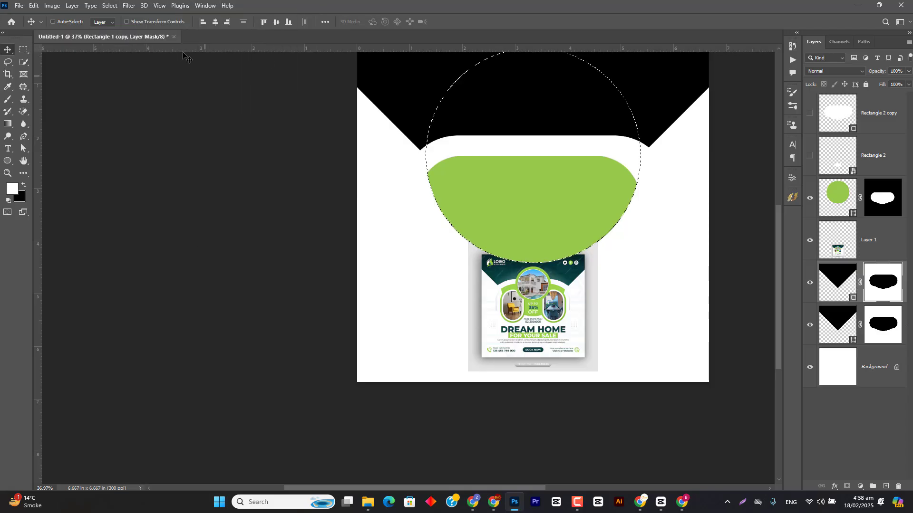
click(52, 6)
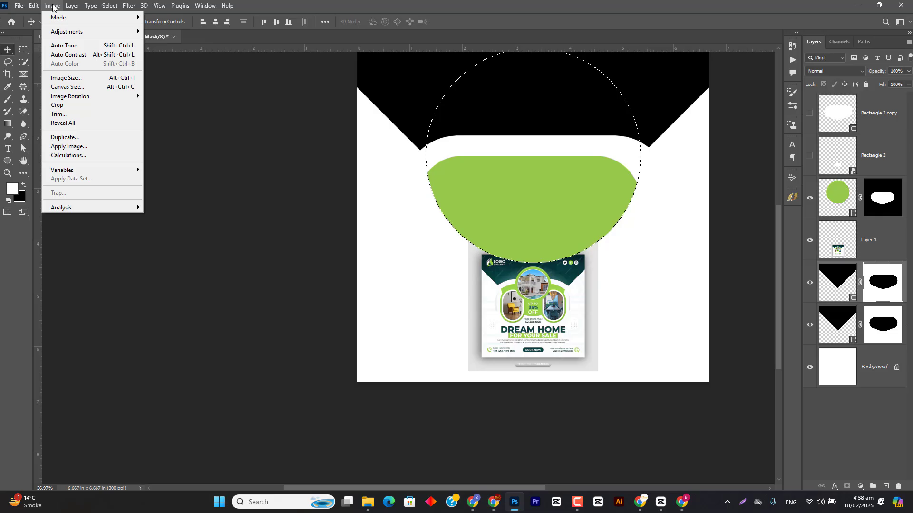
mouse_move(73, 6)
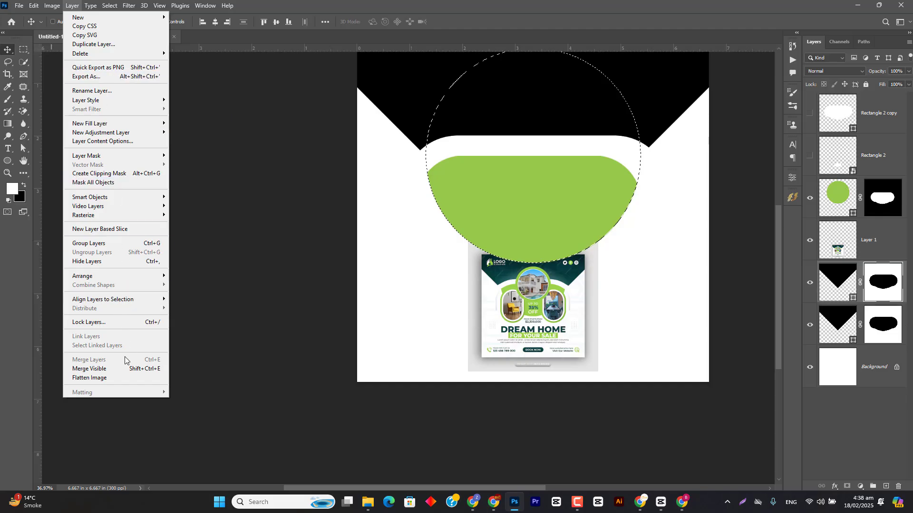
click(88, 12)
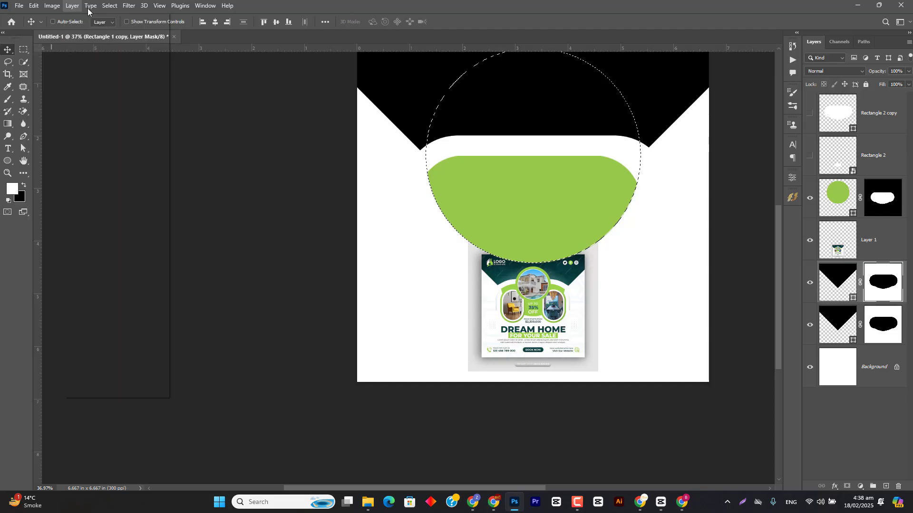
click(88, 8)
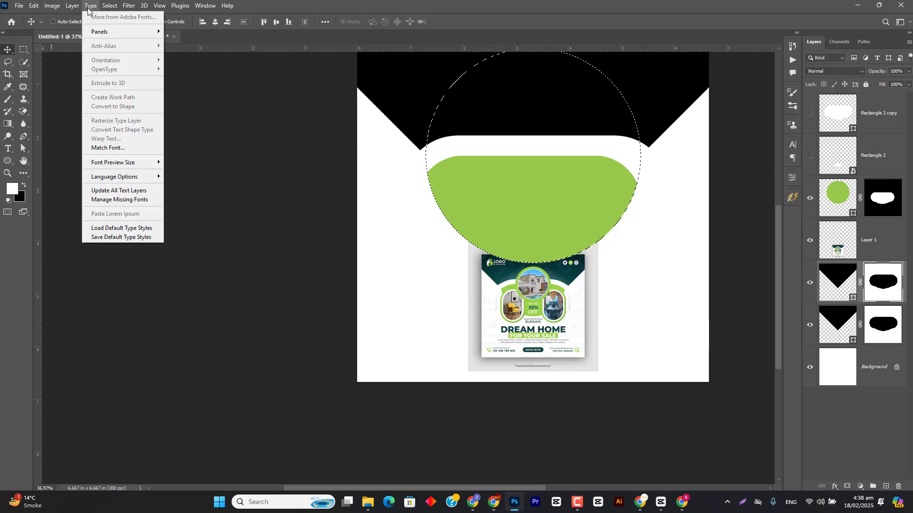
mouse_move(158, 9)
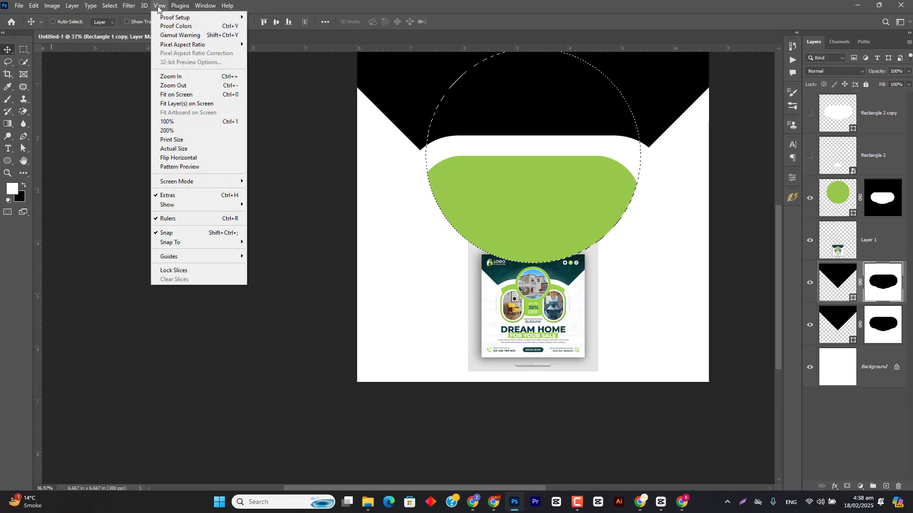
mouse_move(130, 7)
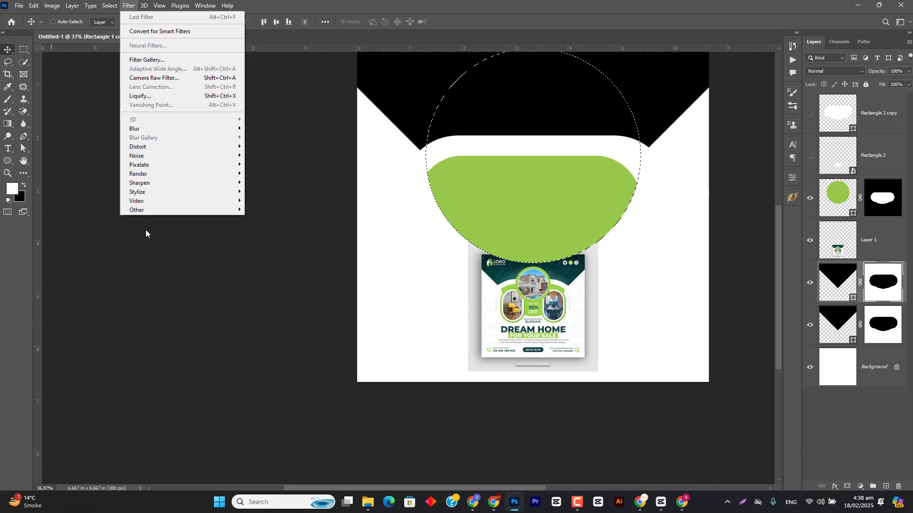
click(343, 4)
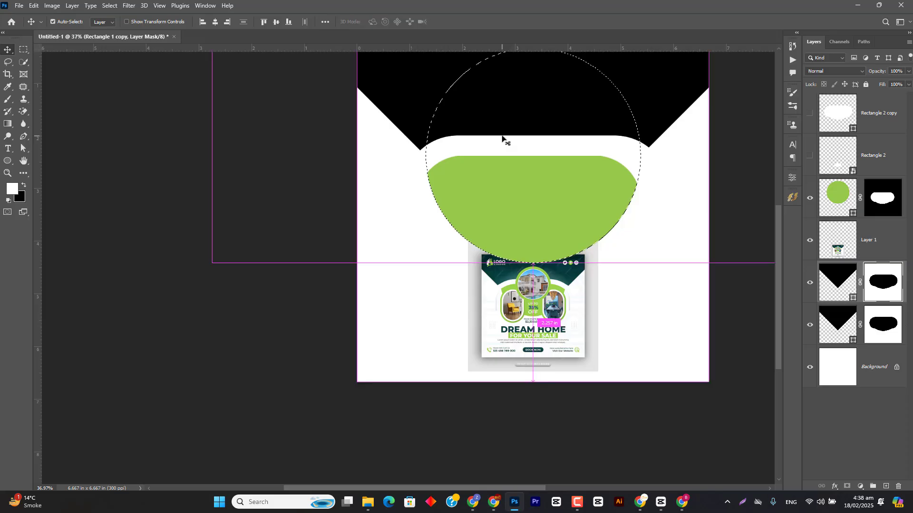
key(ctrl+d)
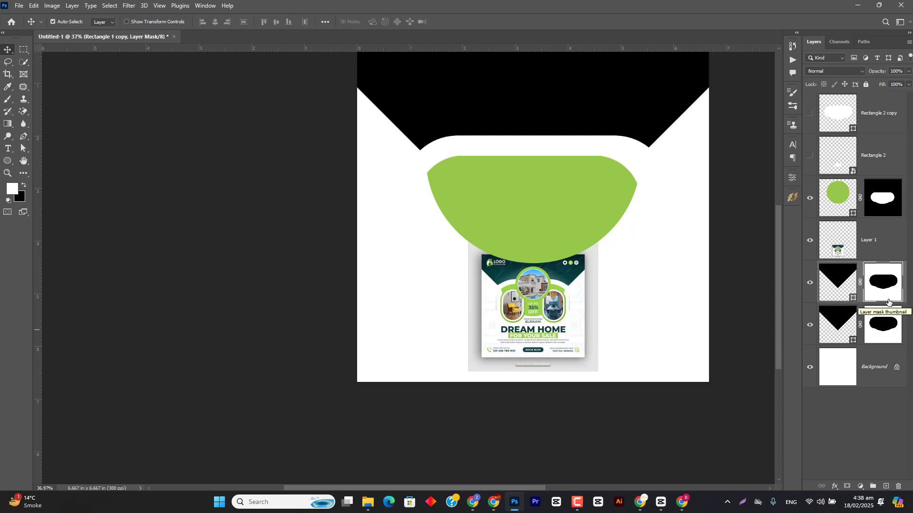
Invert the layer mask of the duplicated black V shape and shift the copy slightly down below the header's curved cutout
key(ctrl+i)
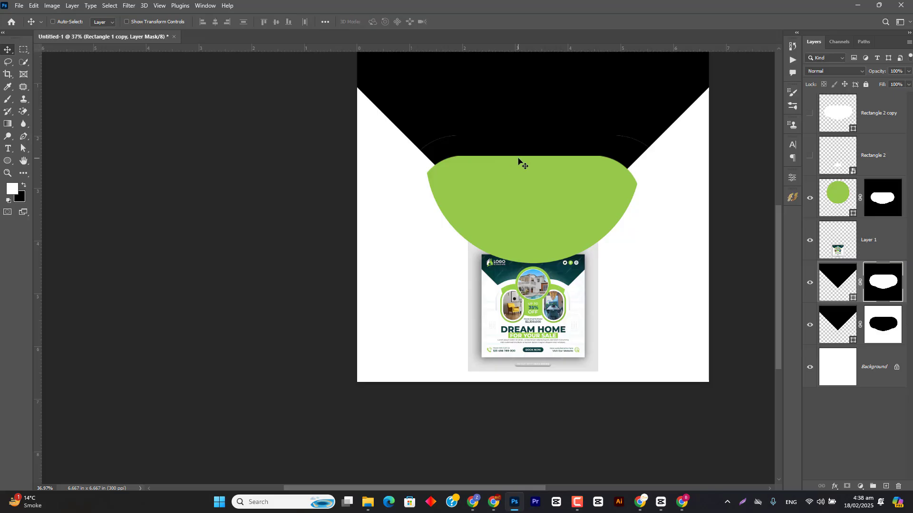
drag(521, 162, 521, 177)
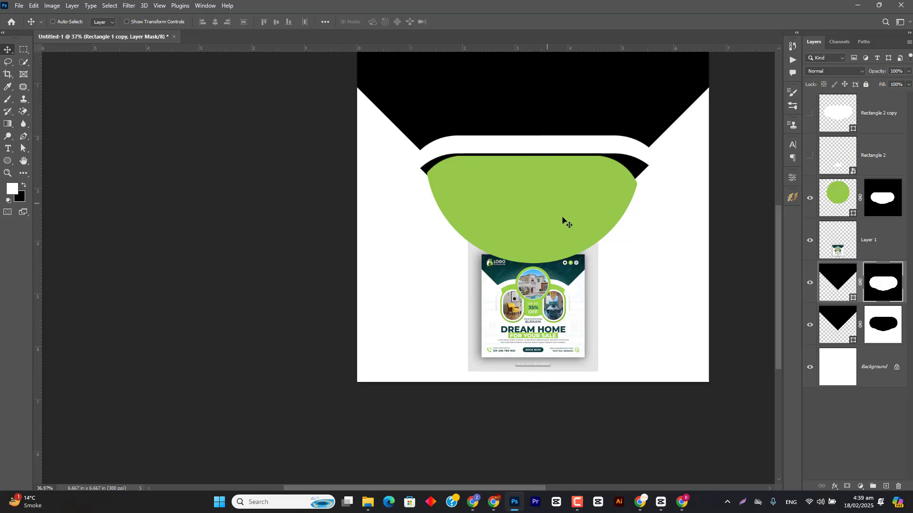
Scale the green Ellipse 1 shape to about 83.65% and move it down beneath the lower black band
click(836, 193)
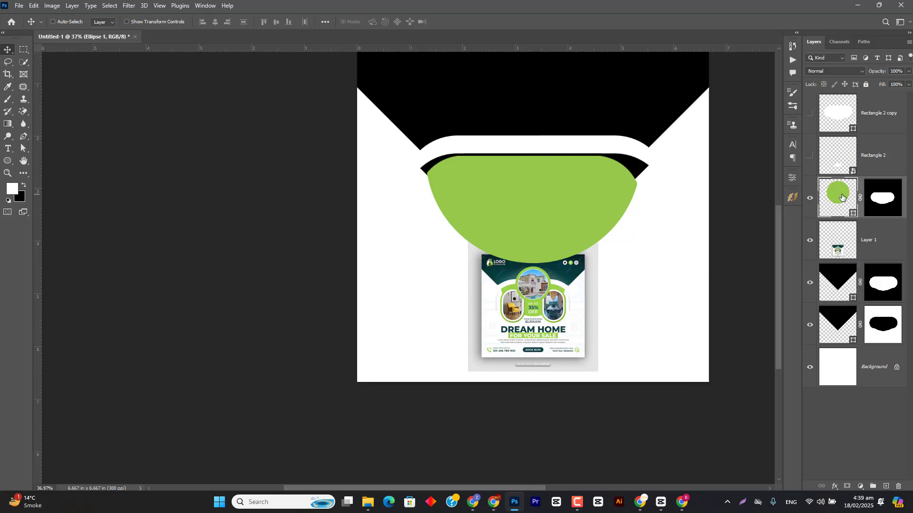
key(ctrl+t)
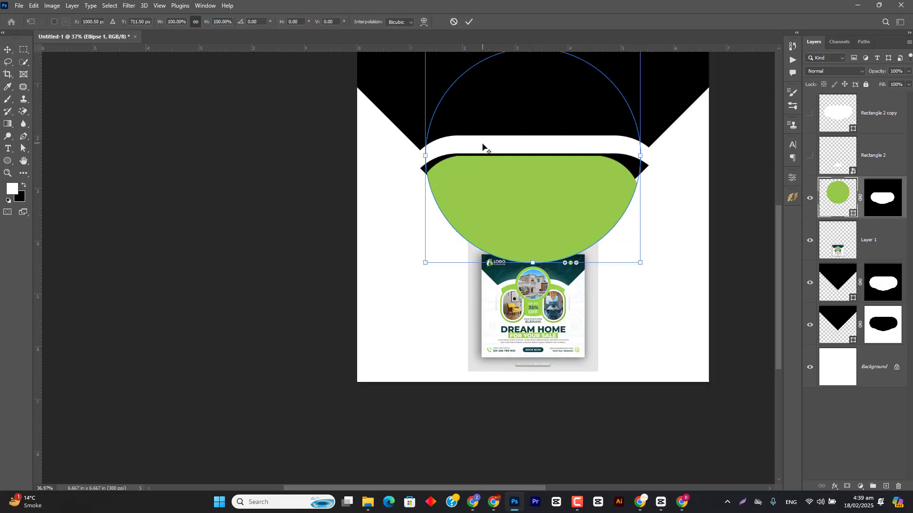
scroll(483, 147, down, 2)
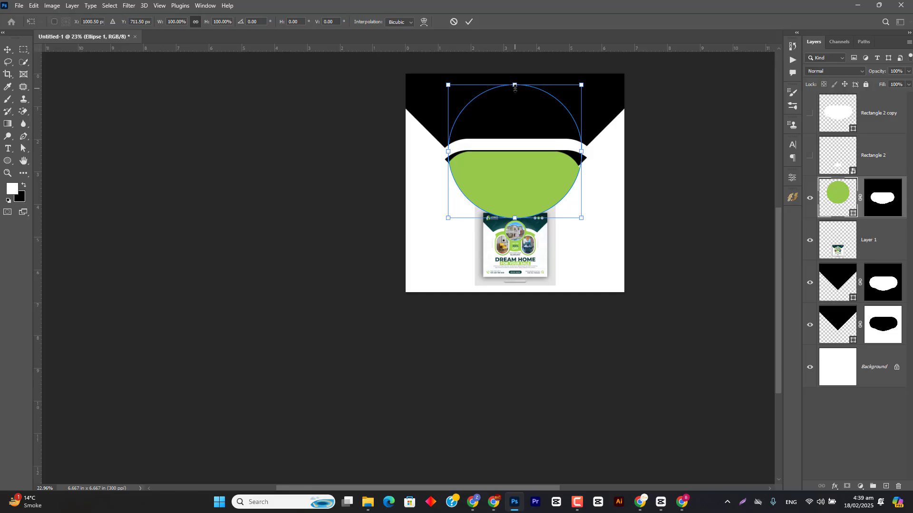
drag(514, 86, 516, 95)
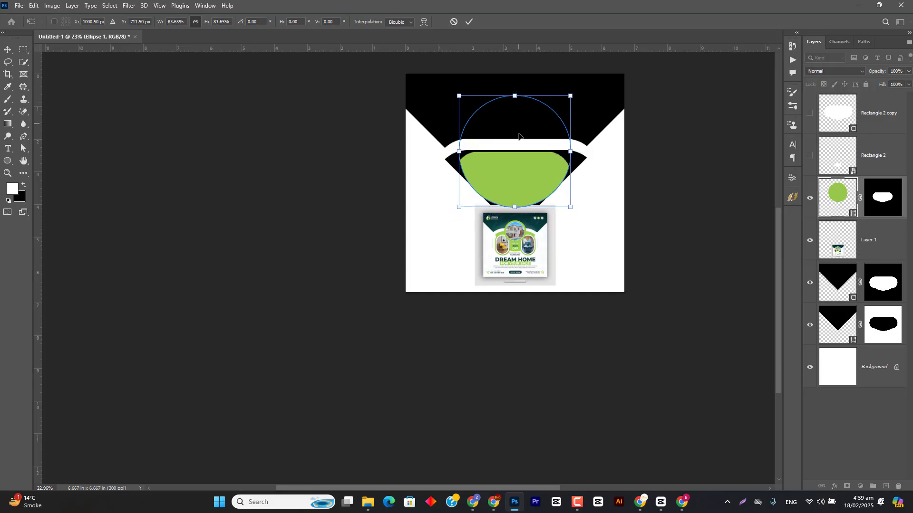
drag(514, 170, 511, 181)
click(469, 22)
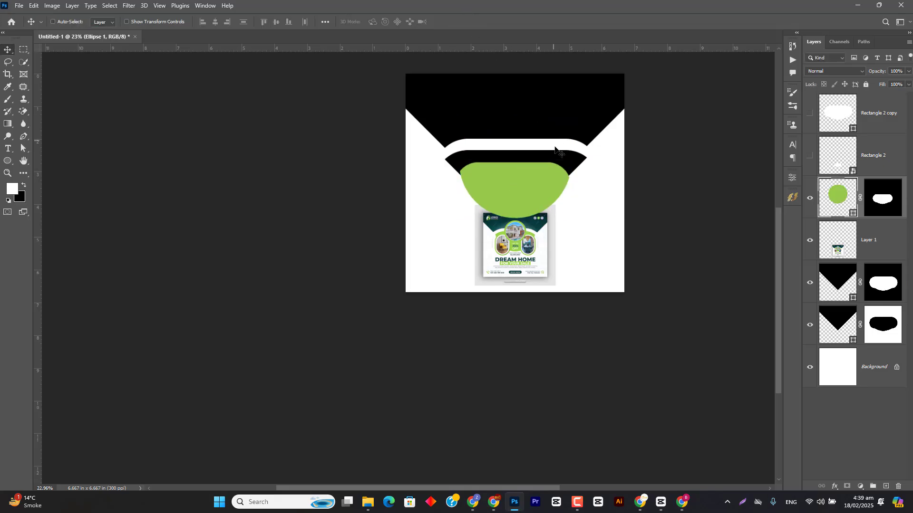
Scale the black Rectangle 1 copy to about 81.41% and move it down just above the green shape
click(571, 160)
key(ctrl+t)
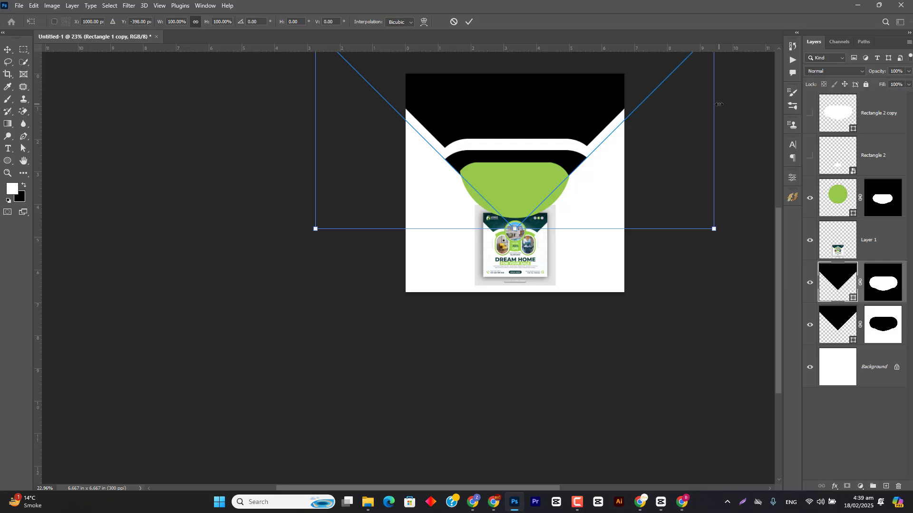
drag(713, 102, 699, 99)
key(ctrl+z)
drag(584, 135, 585, 136)
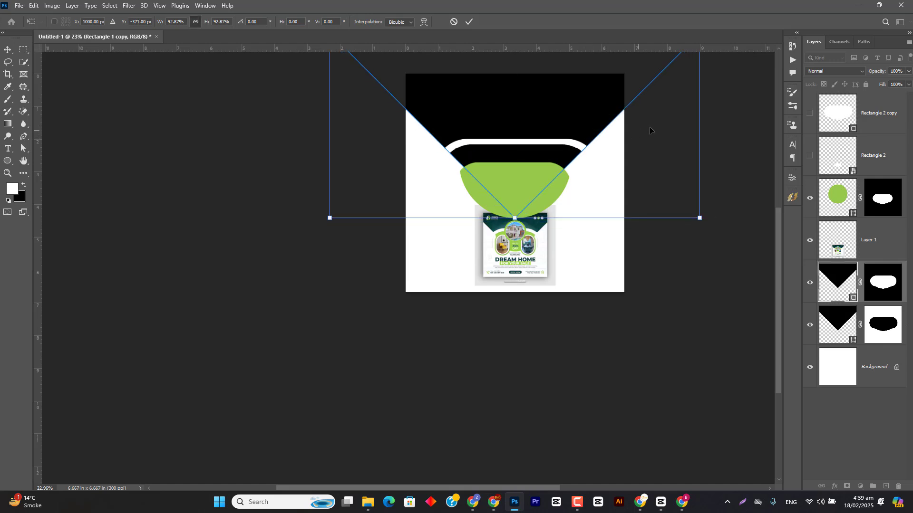
drag(699, 121, 676, 101)
drag(554, 139, 552, 163)
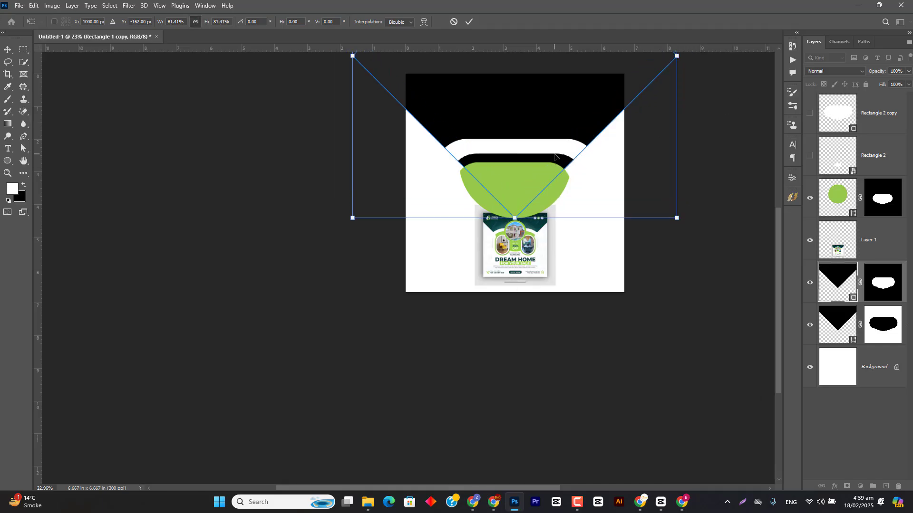
key(Return)
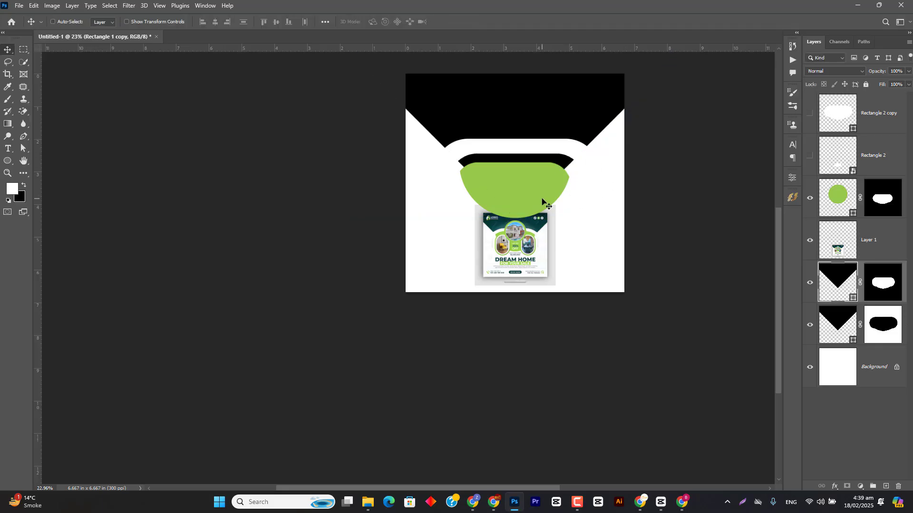
Shrink the green Ellipse 1 shape further to about 83% and move it slightly down under the black band
click(517, 186)
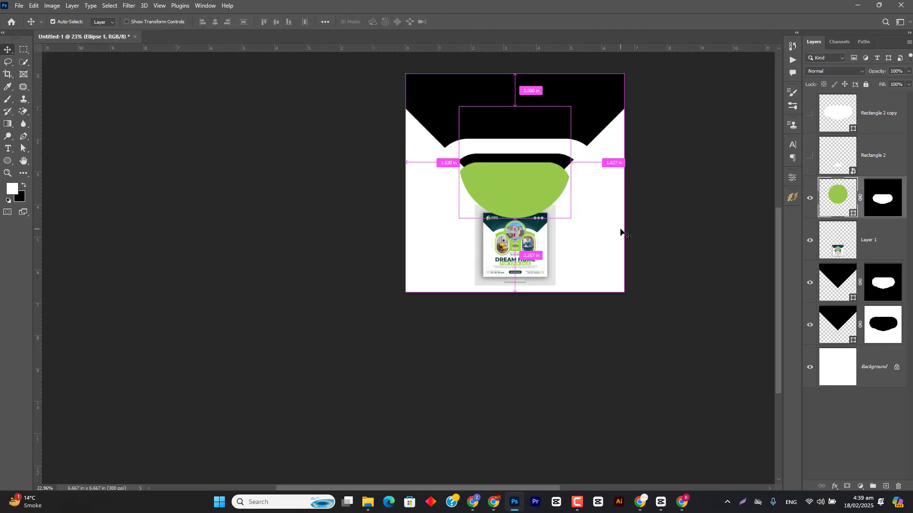
key(ctrl+t)
drag(514, 111, 515, 120)
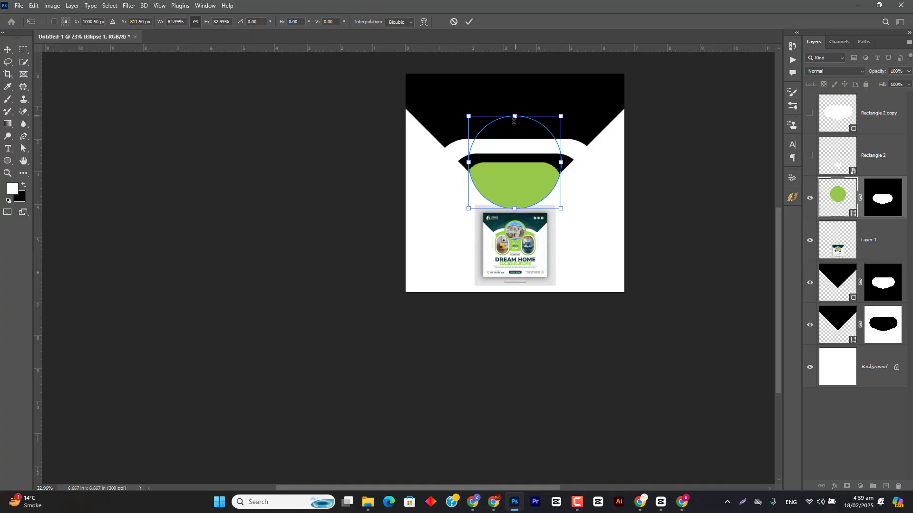
drag(523, 194, 523, 198)
click(472, 22)
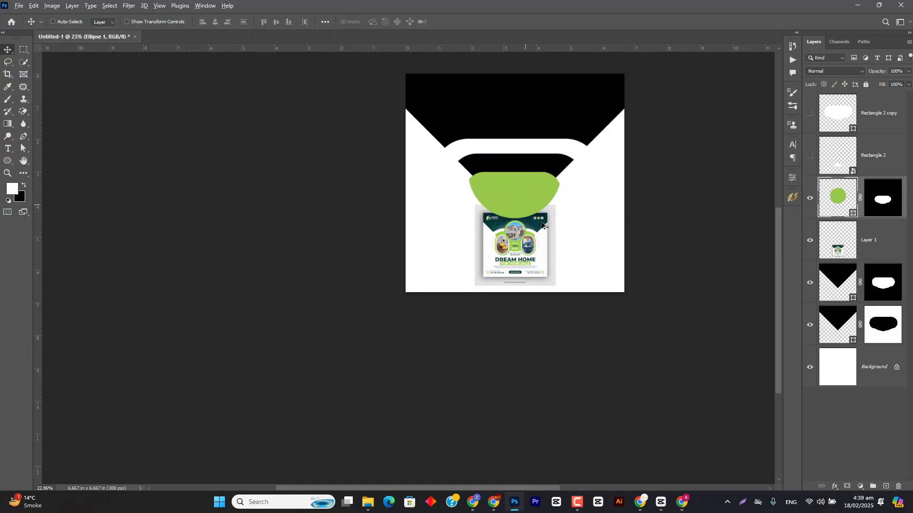
Draw a green rounded rectangle about 372 by 656 px with 0.62 in corner radii over the green shape's left side
scroll(486, 247, up, 8)
scroll(468, 238, down, 4)
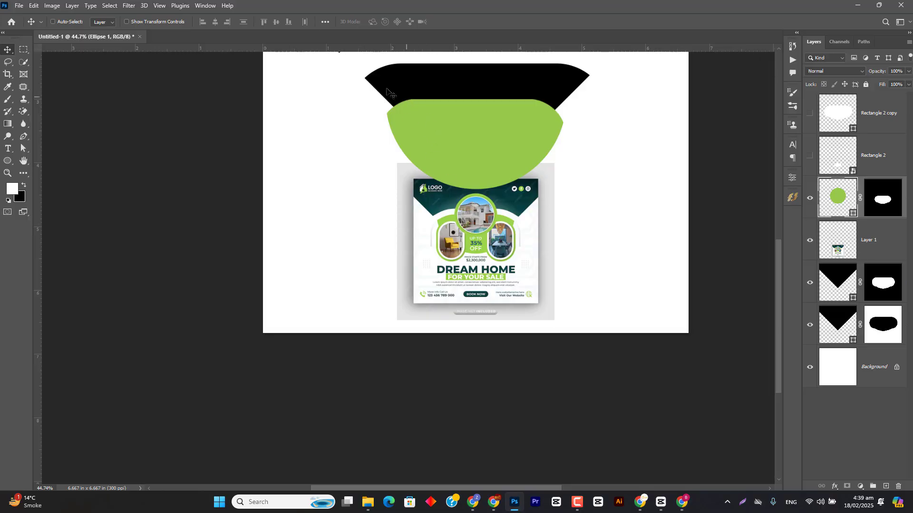
scroll(454, 238, up, 5)
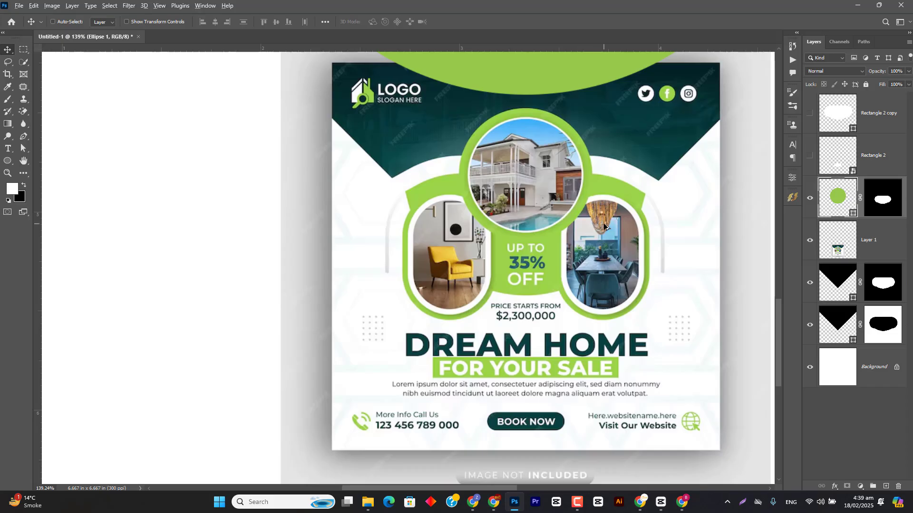
scroll(603, 227, down, 3)
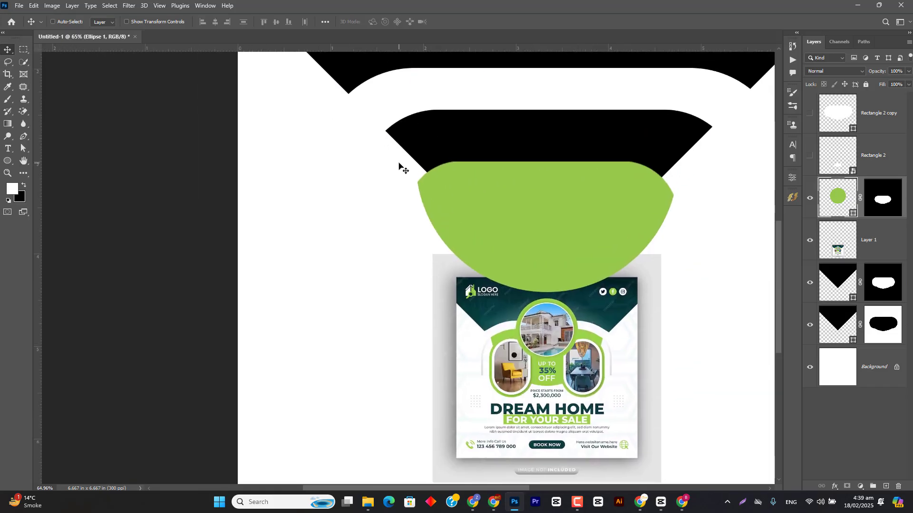
click(7, 161)
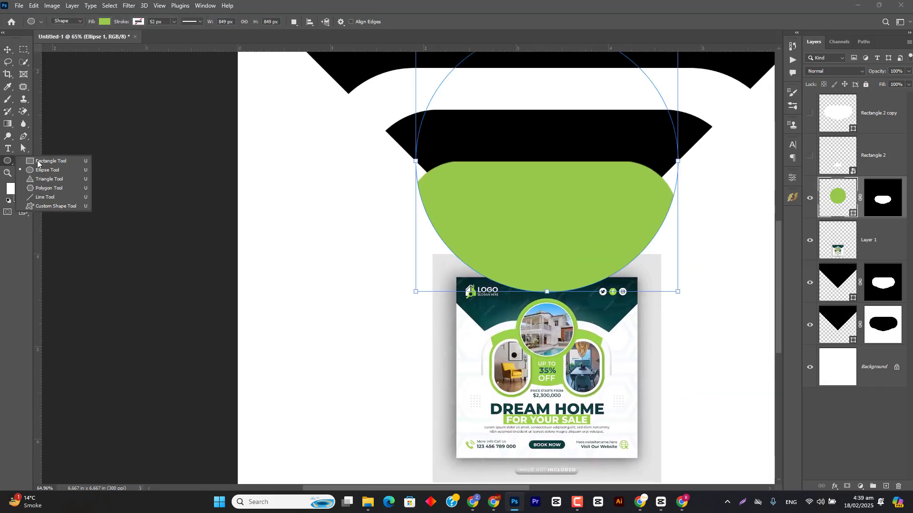
click(37, 161)
drag(299, 161, 413, 363)
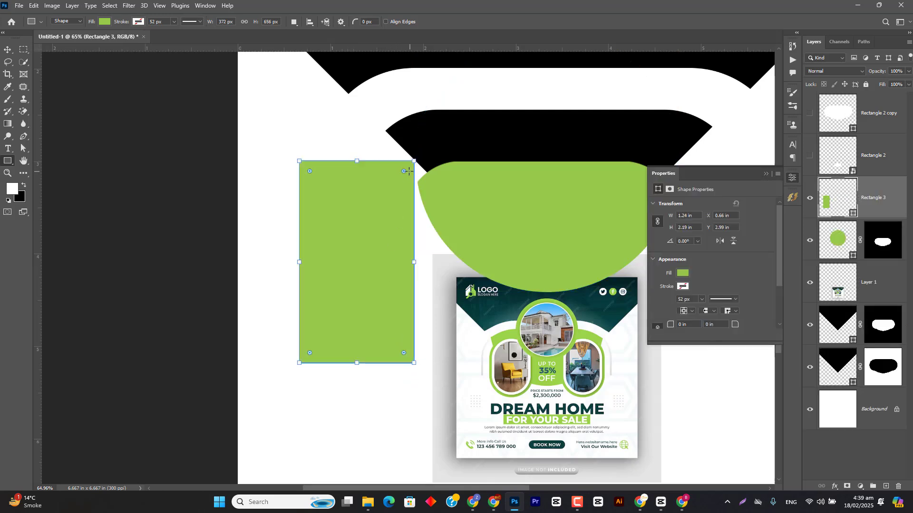
drag(407, 172, 434, 209)
key(v)
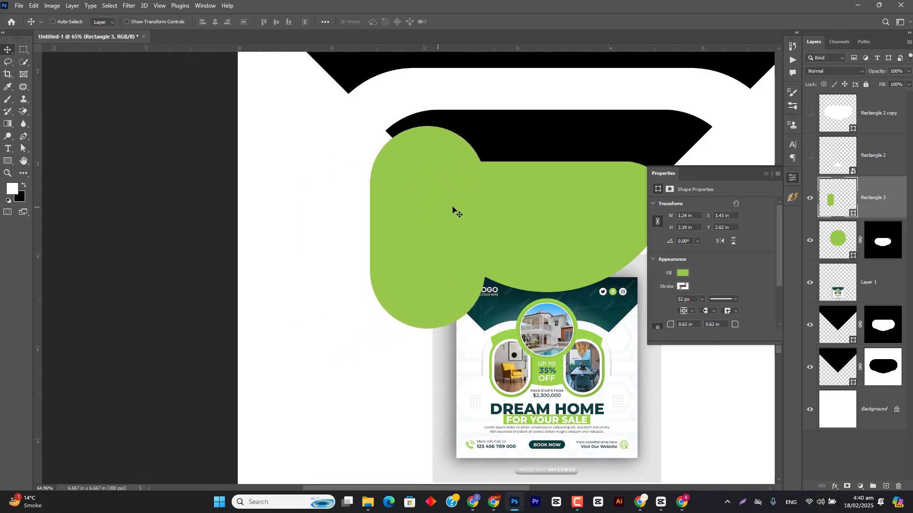
Duplicate the green rounded rectangle and place the copy level with it over the green shape's right side
scroll(466, 310, up, 3)
scroll(449, 223, down, 4)
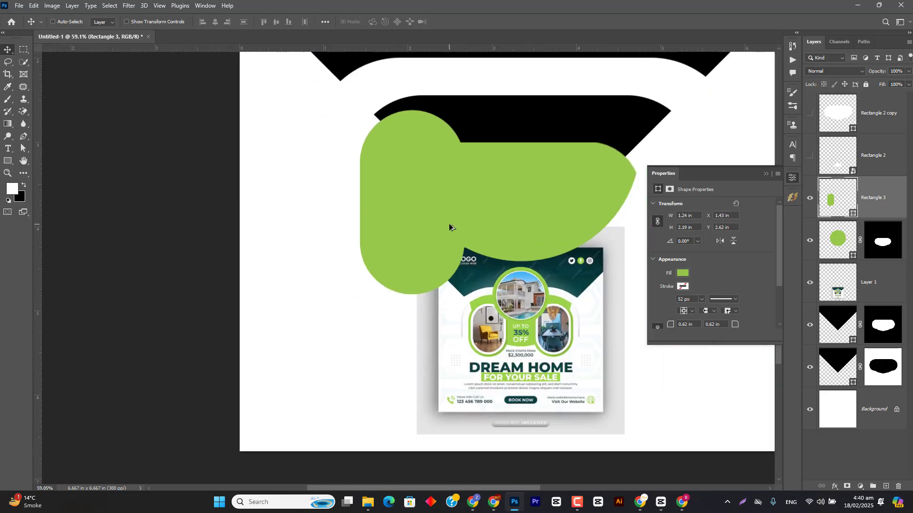
scroll(449, 223, up, 2)
drag(418, 178, 630, 174)
click(769, 174)
Group the Rectangle 3 and Rectangle 3 copy layers
key(ctrl)
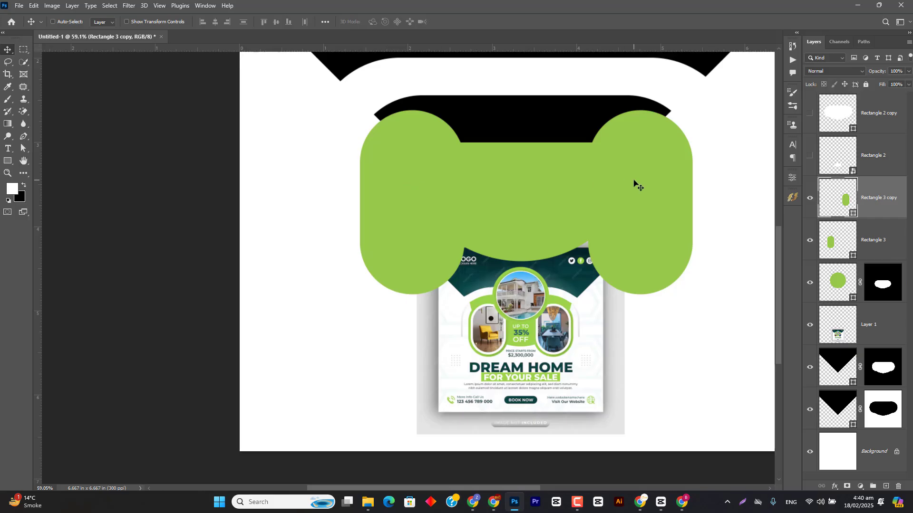
key(ctrl)
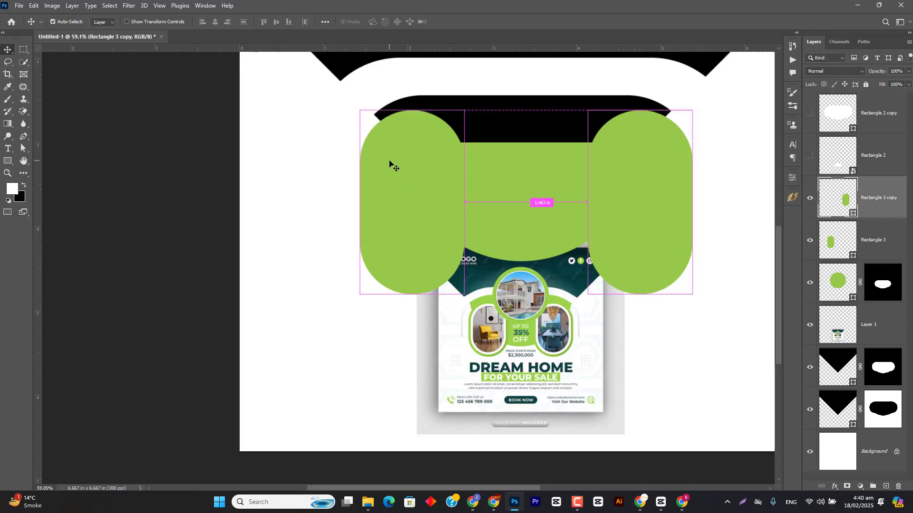
ctrl+shift+click(390, 164)
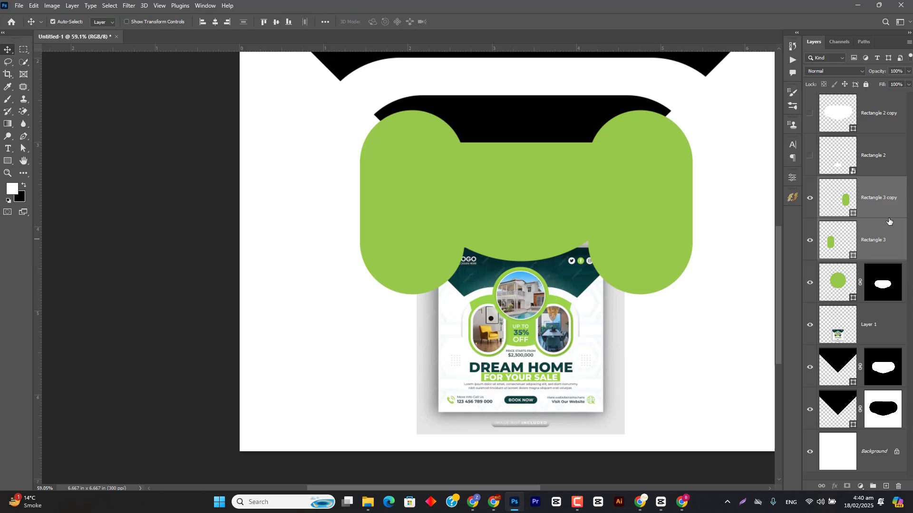
key(ctrl+g)
key(ctrl)
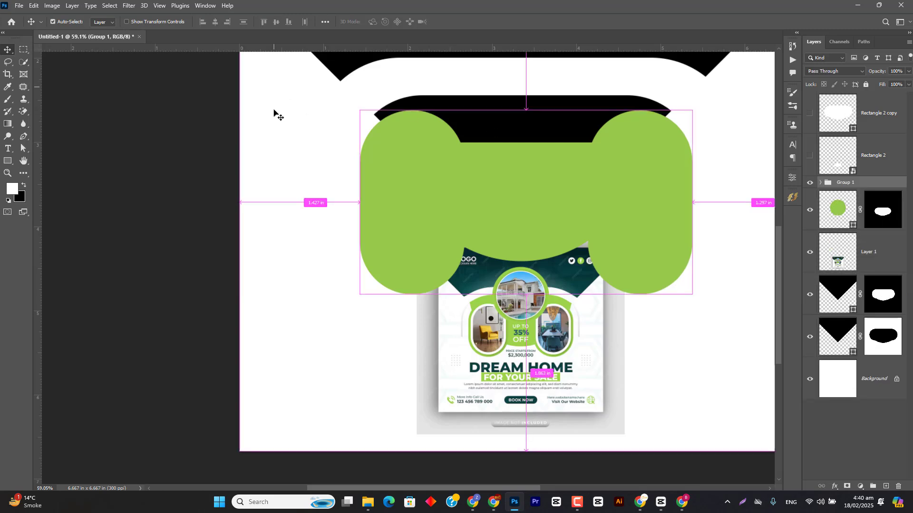
Center Group 1 with its green rounded rectangles horizontally on the canvas
key(ctrl+a)
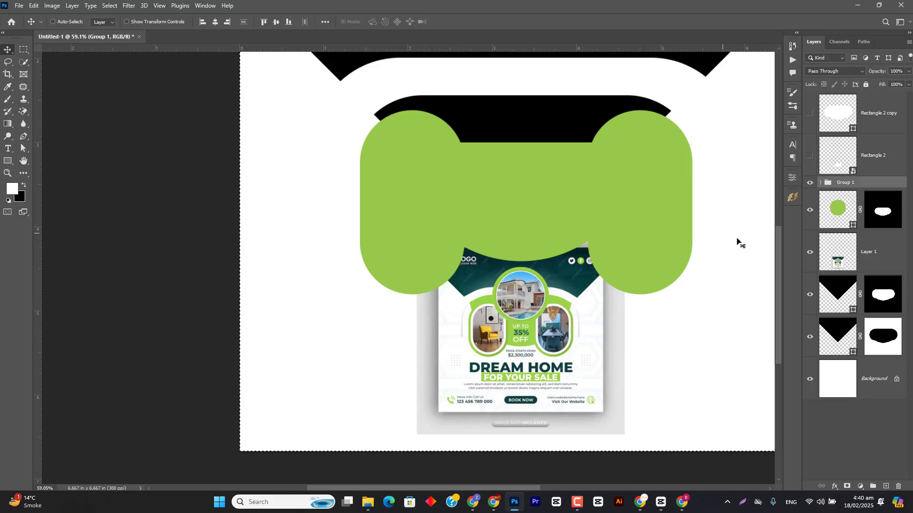
drag(729, 241, 601, 242)
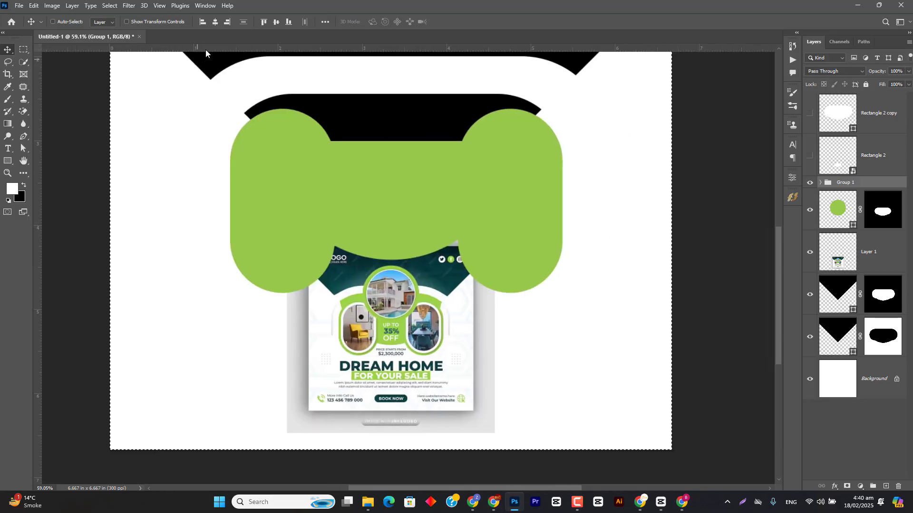
click(216, 22)
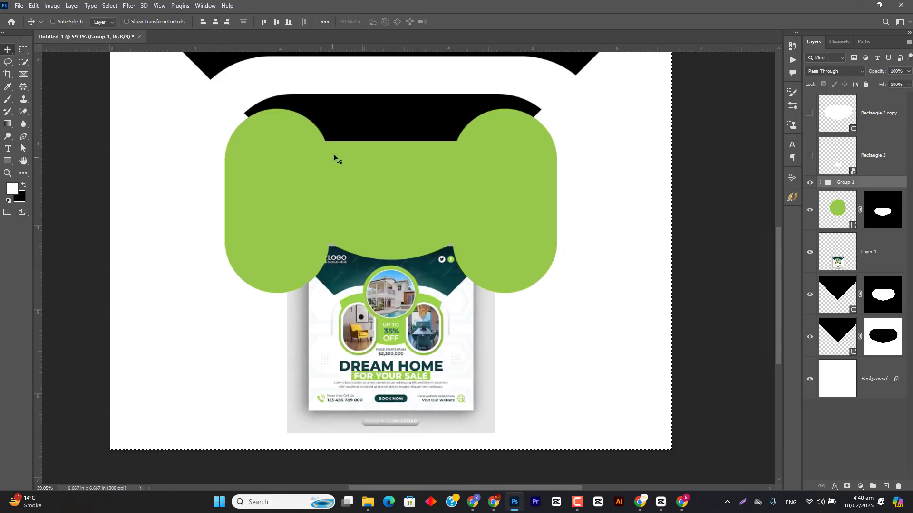
key(ctrl)
key(ctrl+d)
Select both masked black triangle layers and center them horizontally on the canvas
click(849, 304)
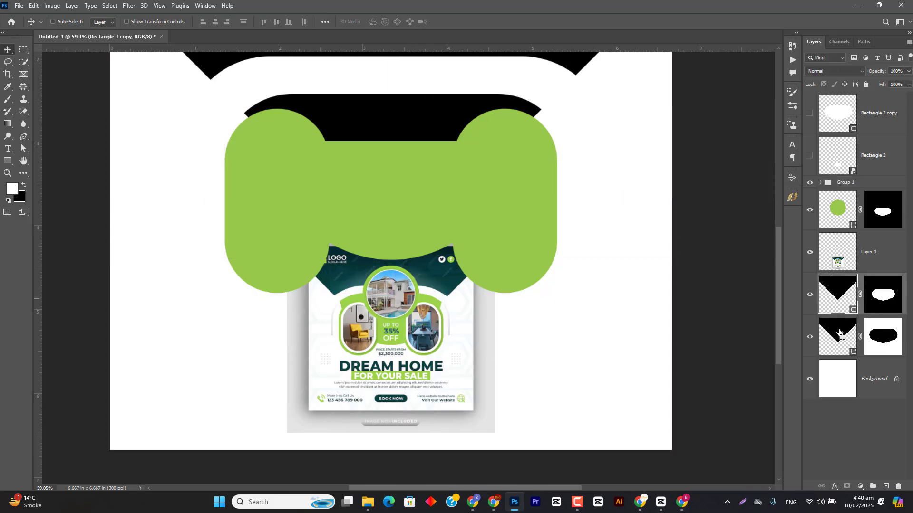
key(ctrl)
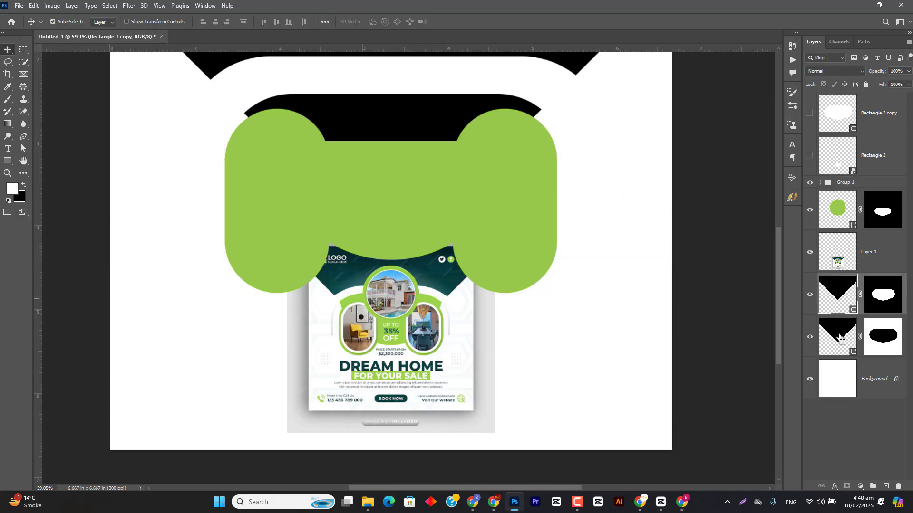
ctrl+click(890, 337)
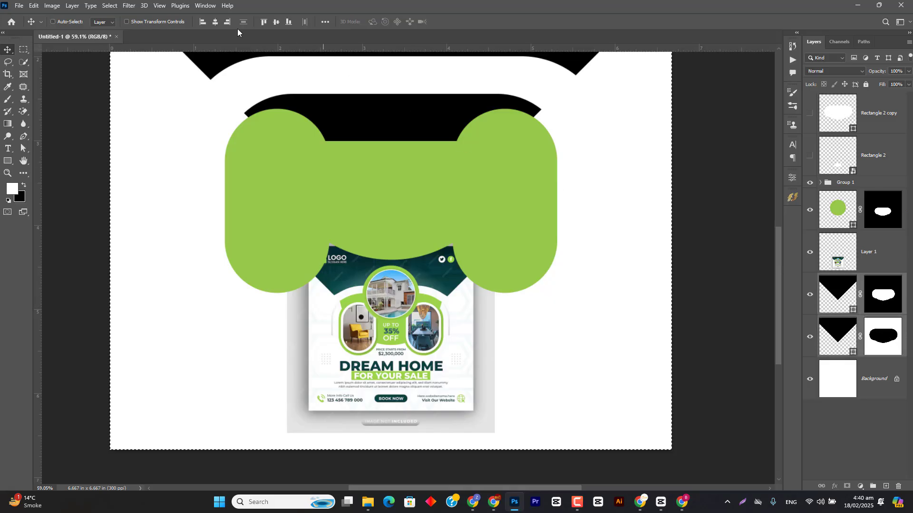
click(216, 21)
key(ctrl)
key(ctrl)
Try to reposition the inner black band (Rectangle 1 copy) sideways above the green shapes
ctrl+click(445, 111)
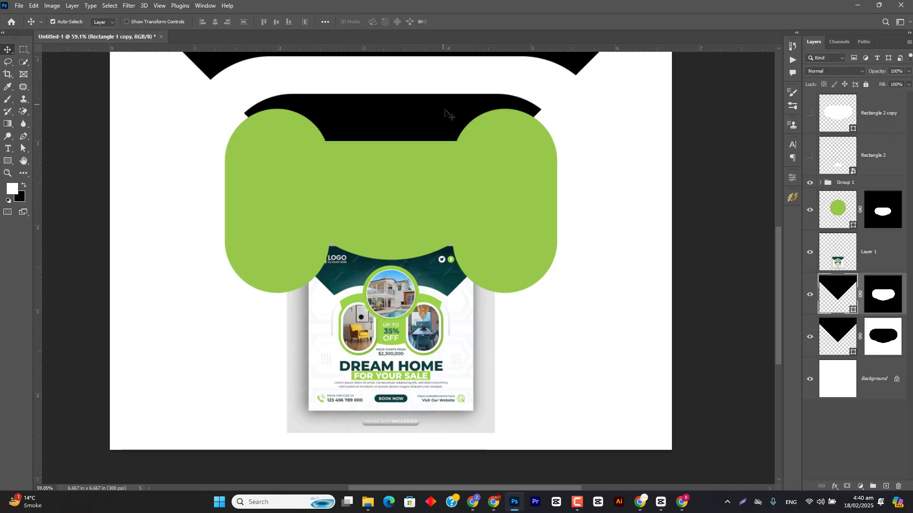
drag(445, 111, 455, 149)
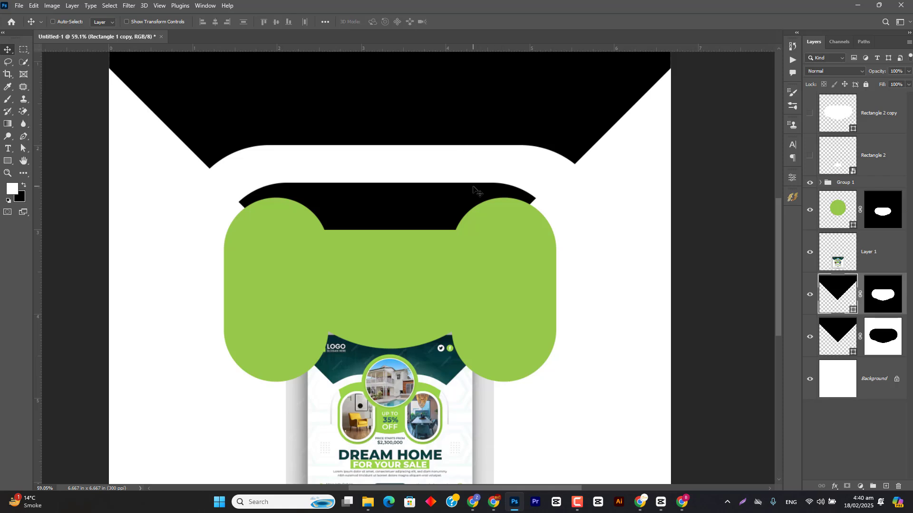
key(ctrl+t)
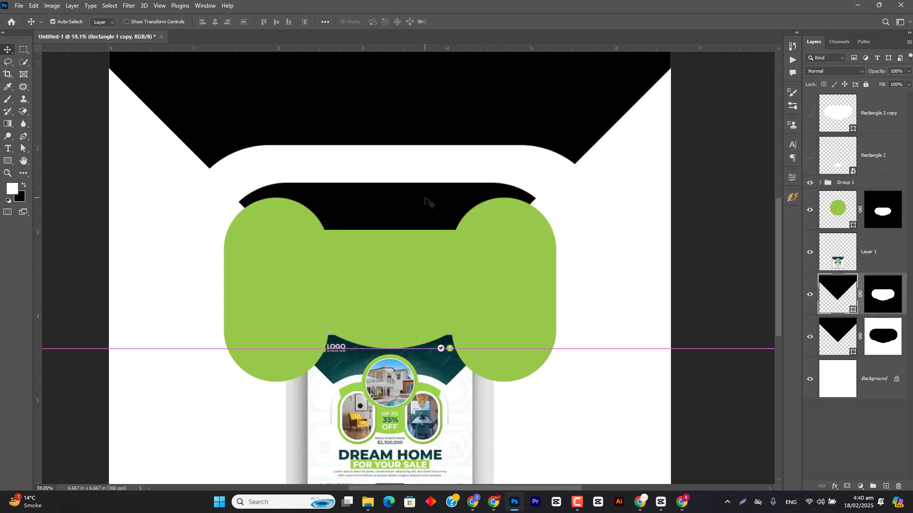
drag(418, 201, 421, 198)
key(Return)
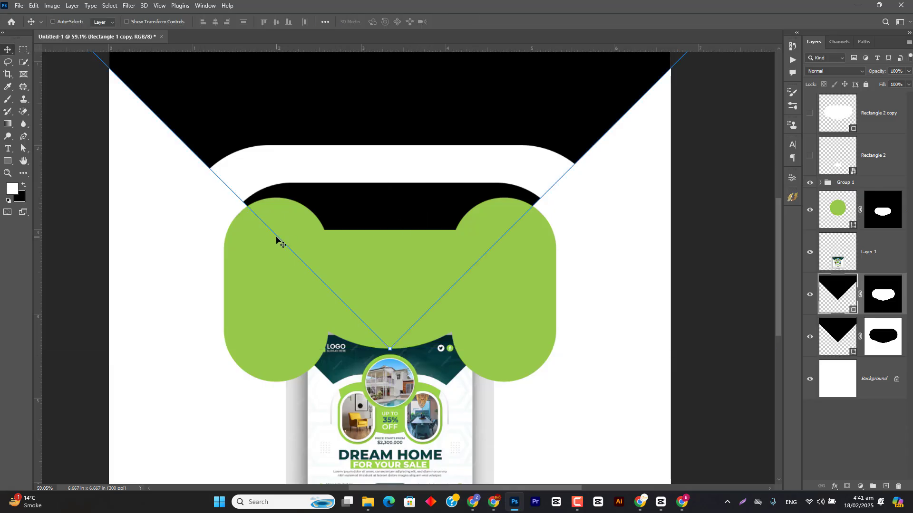
Select the whole Group 1 again and realign it to the canvas's horizontal center
key(ctrl)
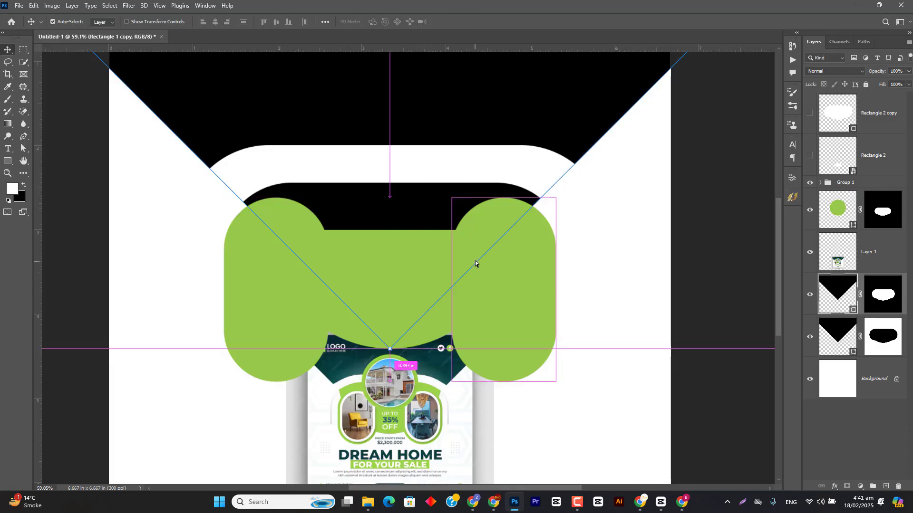
click(538, 235)
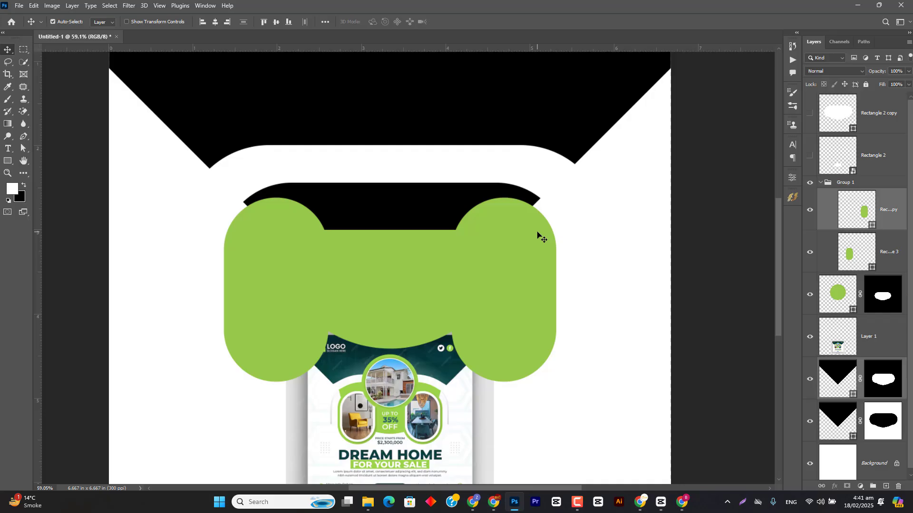
click(848, 184)
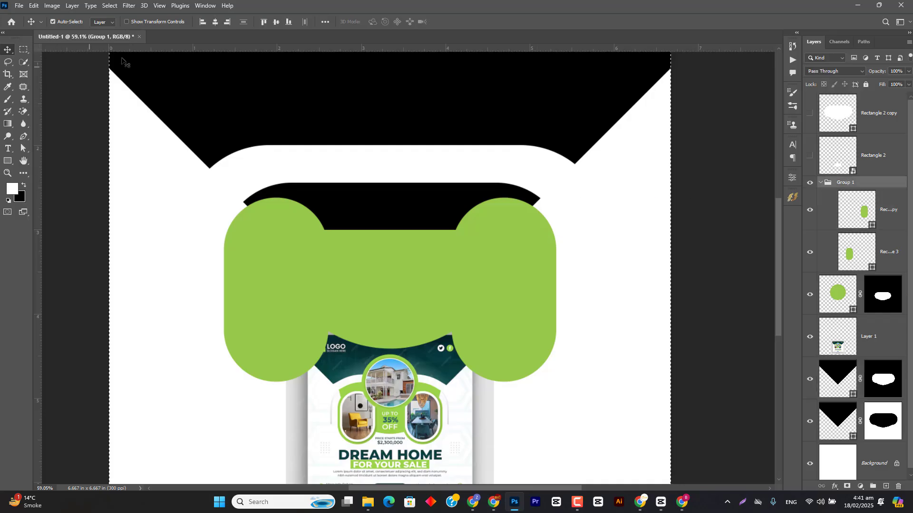
key(ctrl+a)
click(217, 21)
key(ctrl+d)
Nudge Group 1 slightly right so its green rounded rectangles sit more evenly under the inner black band
key(Right)
key(Right)
key(Right)
key(Right)
key(Right)
key(Right)
key(Right)
key(Right)
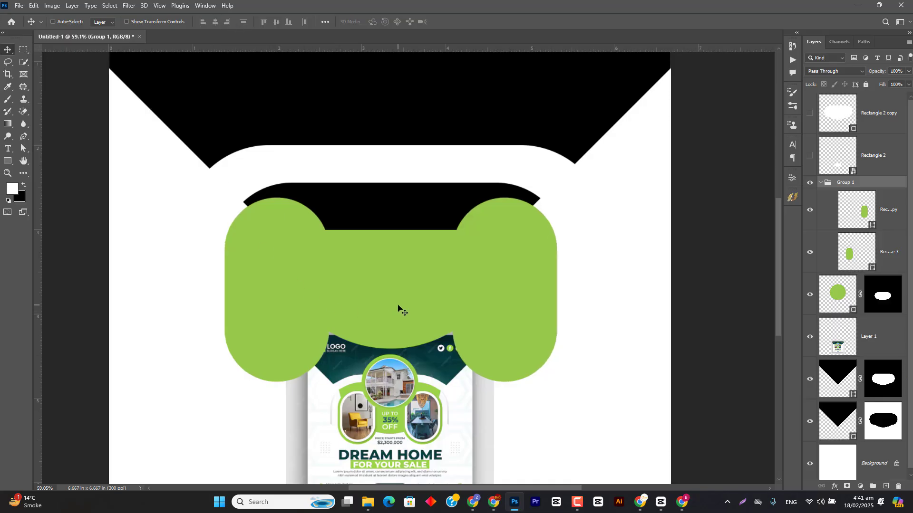
key(Right)
key(Right)
key(Right)
key(Right)
key(Right)
key(Right)
key(Right)
key(Right)
key(Right)
key(Right)
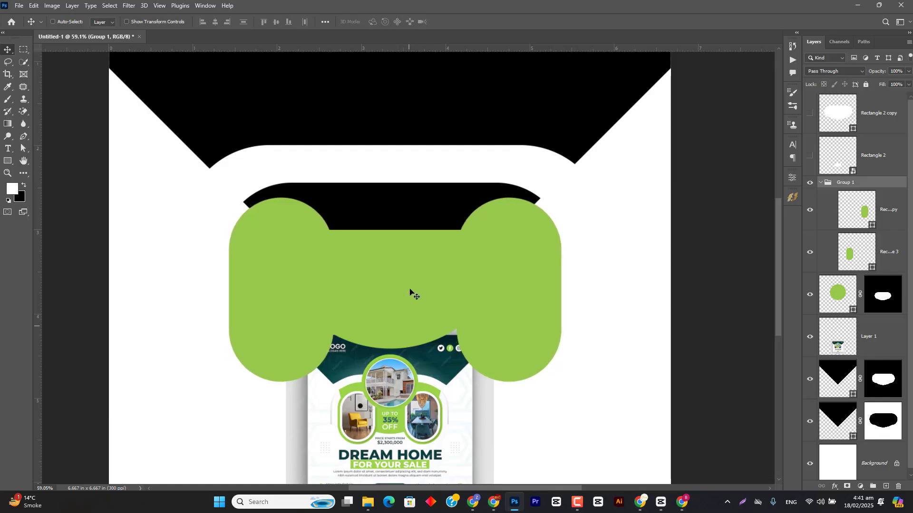
click(820, 183)
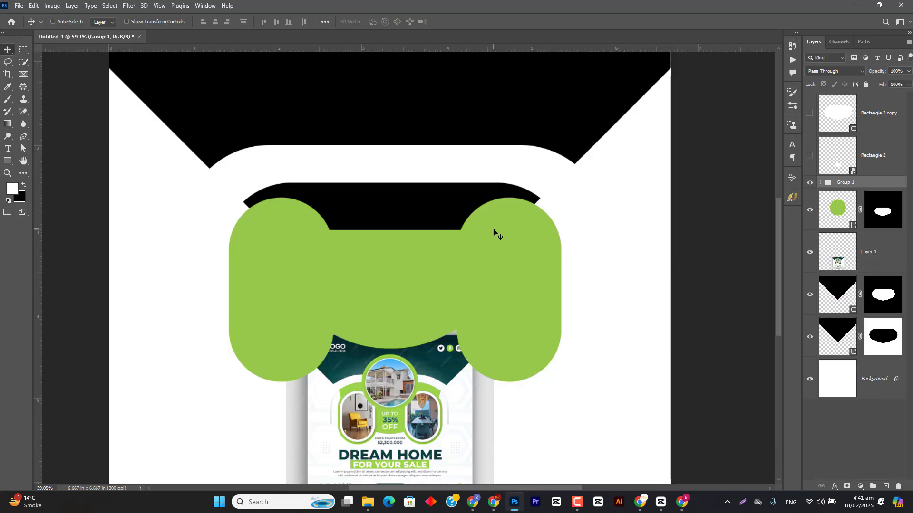
key(Left)
key(Left)
key(Left)
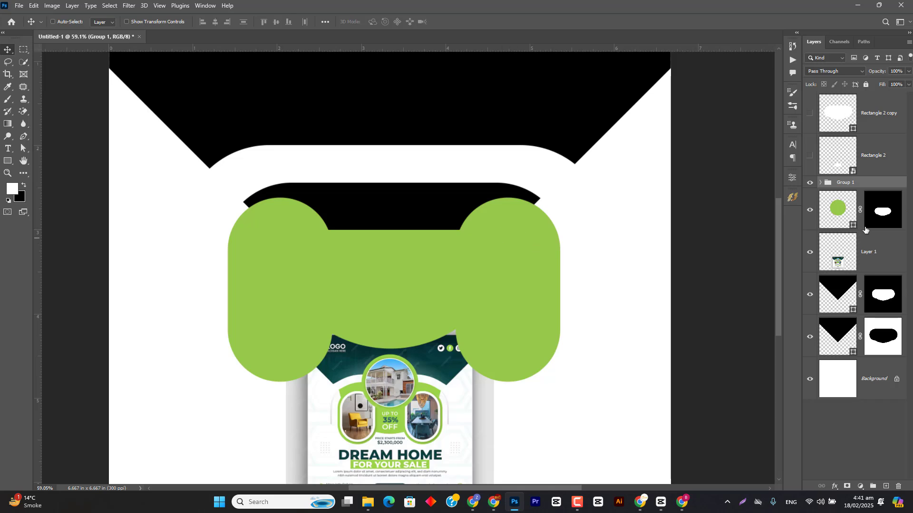
Try to align Group 1 with the Rectangle 1 copy layer on their horizontal centers
key(ctrl)
click(812, 309)
drag(905, 304, 887, 292)
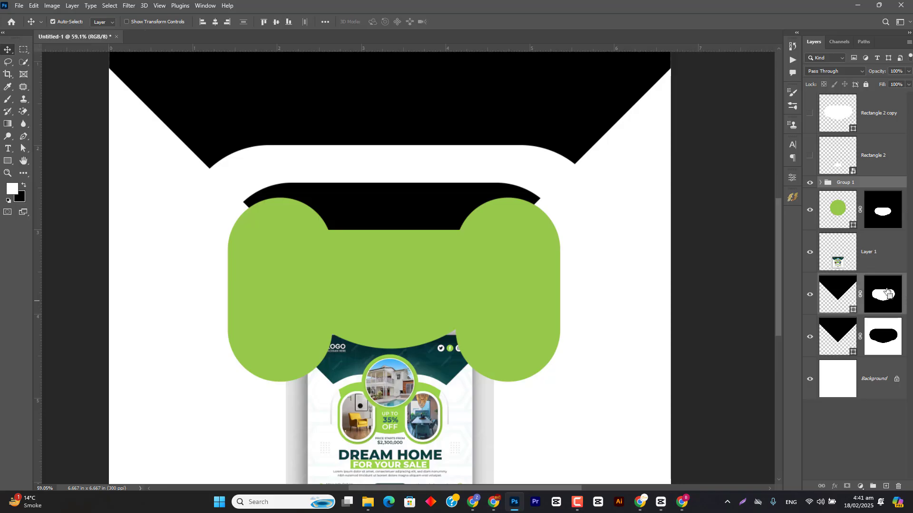
click(217, 22)
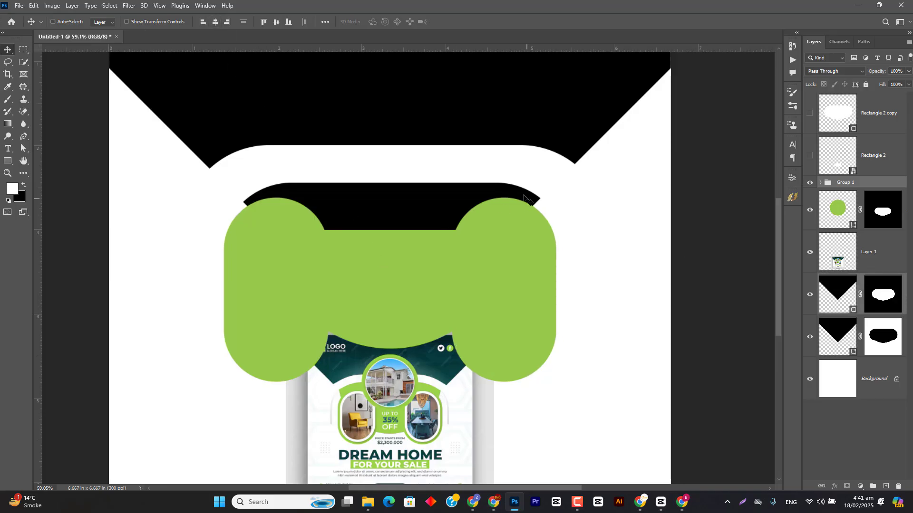
key(ctrl)
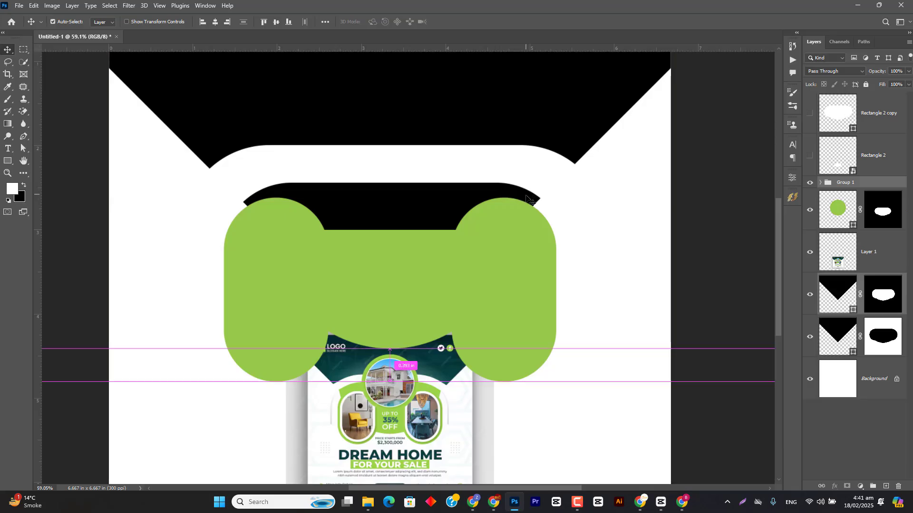
drag(532, 202, 536, 204)
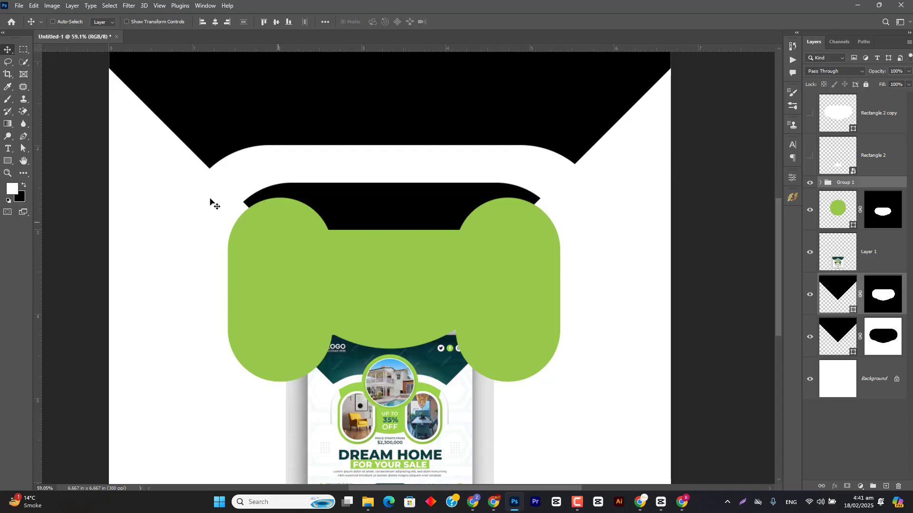
Duplicate the left green rounded rectangle (Rectangle 3) and offset the copy slightly up and to the left
scroll(264, 298, up, 1)
ctrl+click(271, 284)
scroll(339, 428, up, 3)
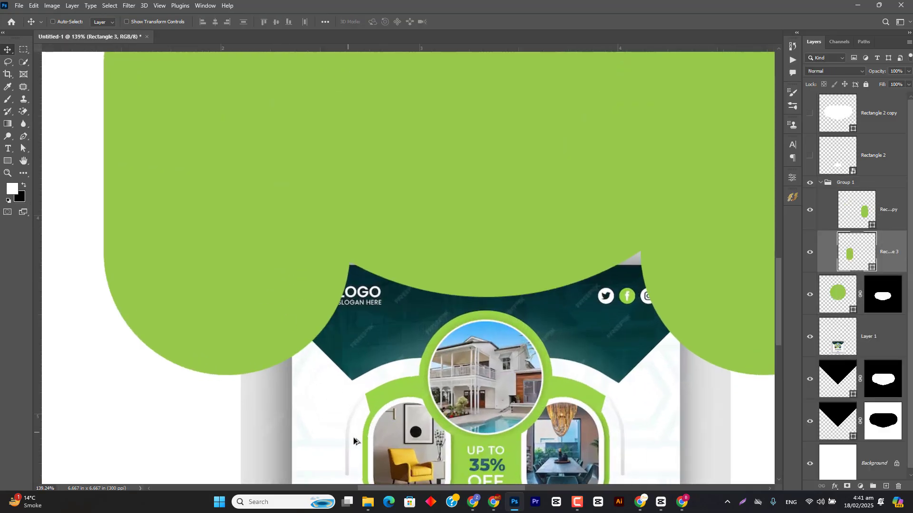
scroll(354, 419, down, 1)
scroll(355, 366, up, 3)
scroll(333, 357, down, 1)
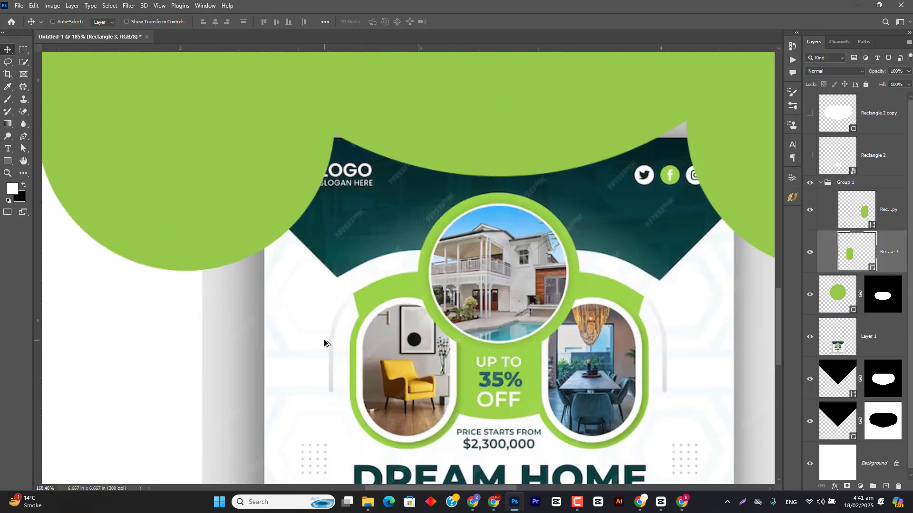
scroll(325, 343, down, 5)
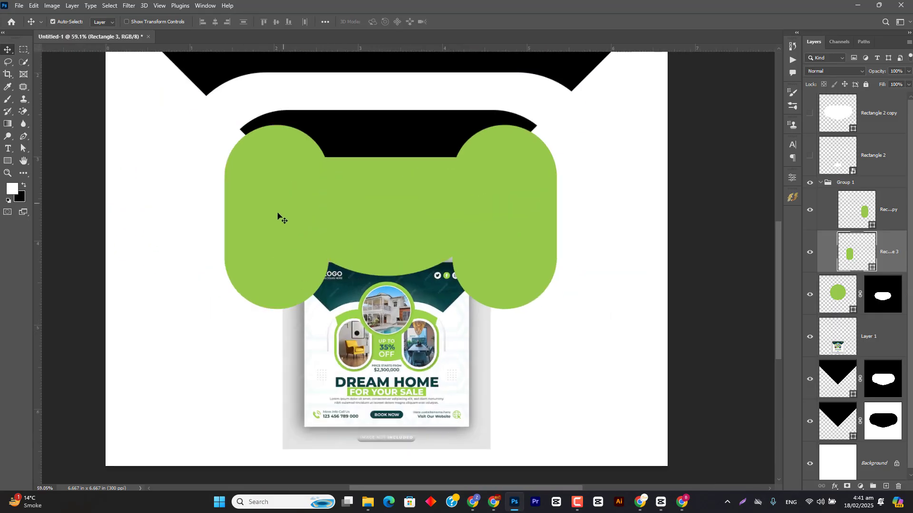
drag(279, 204, 267, 201)
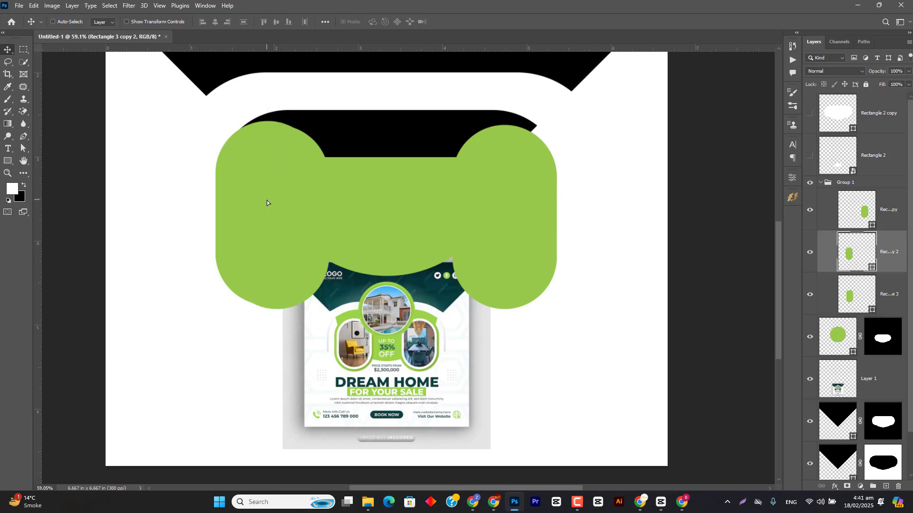
Set the Rectangle 3 copy 2 shape to no fill with a 15 px black stroke
click(8, 162)
click(104, 21)
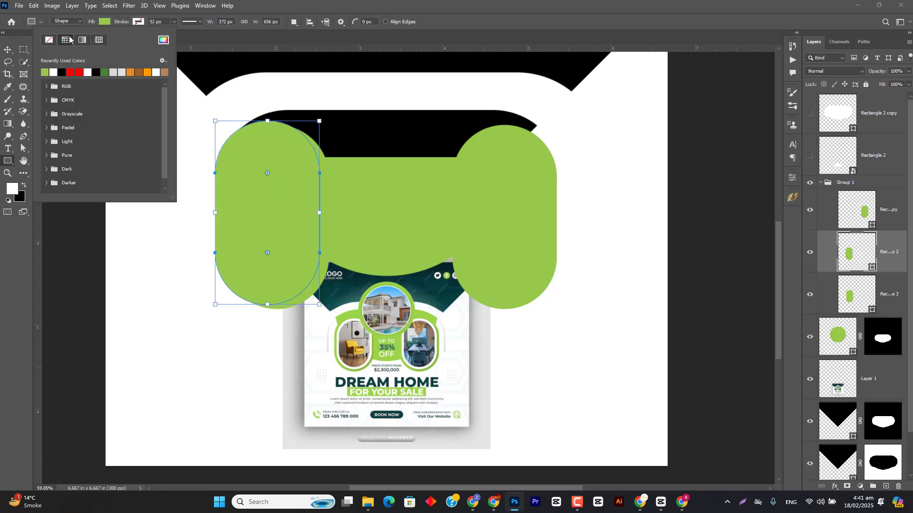
click(49, 40)
drag(125, 21, 108, 23)
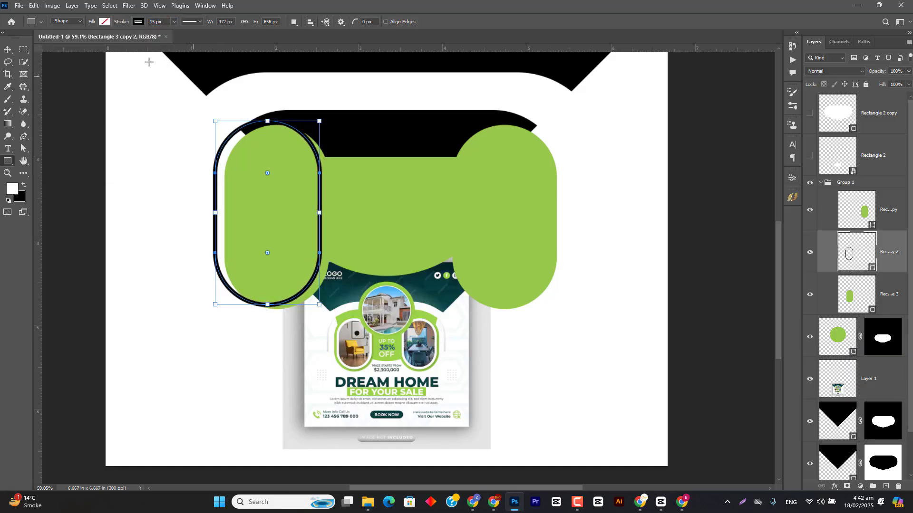
Delete the outline's bottom anchor point to open it into an arch, and move its layer beneath Rectangle 3
click(23, 136)
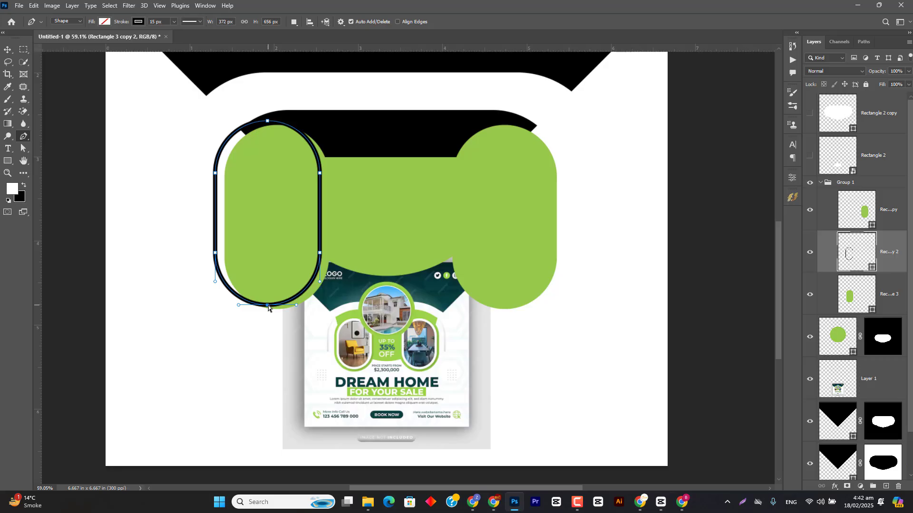
key(Delete)
key(v)
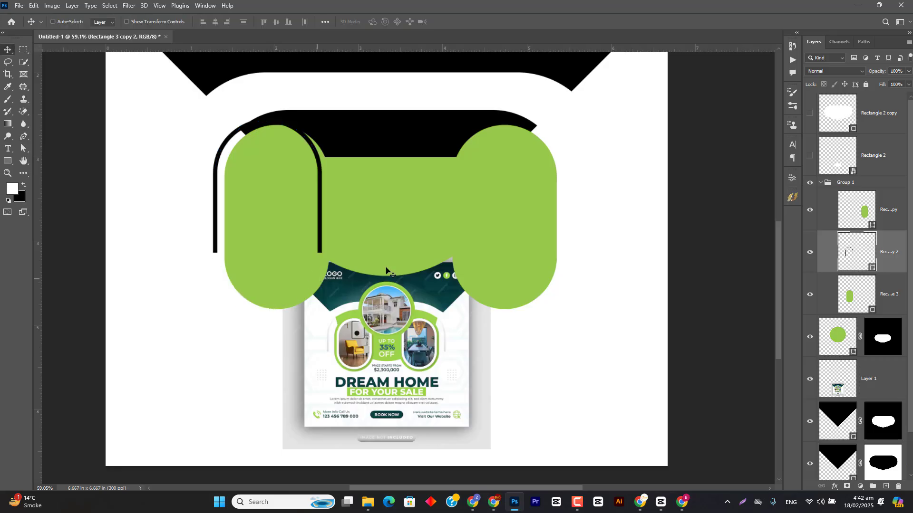
drag(847, 261, 848, 312)
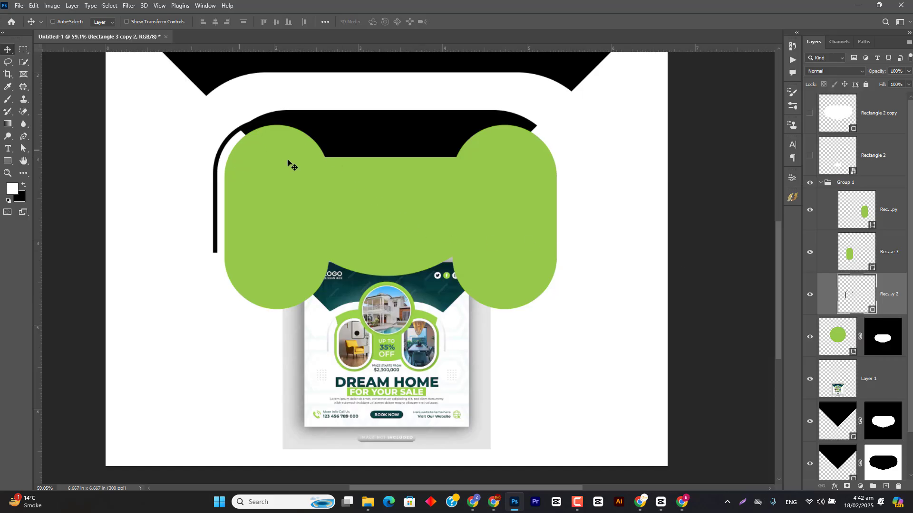
Set the arch outline's stroke color to light gray #e7e8ea, sampled from the thin arch in the reference poster
key(u)
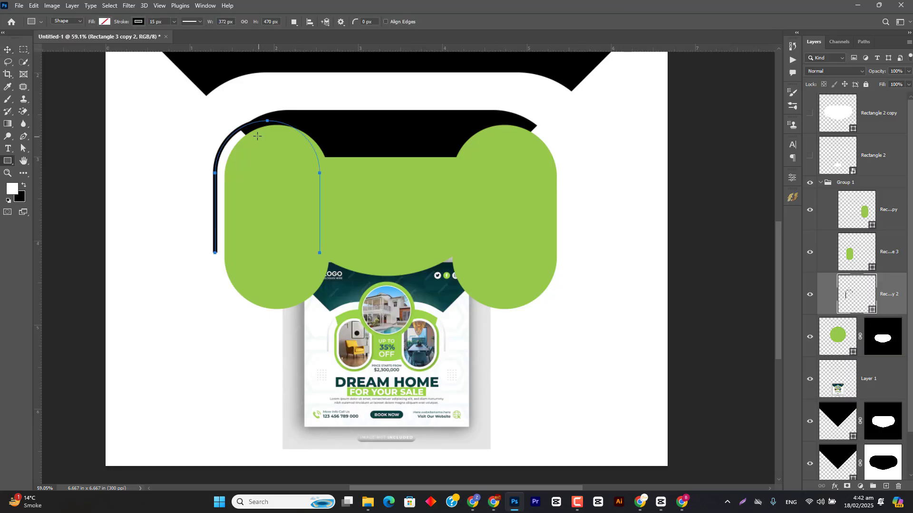
click(140, 21)
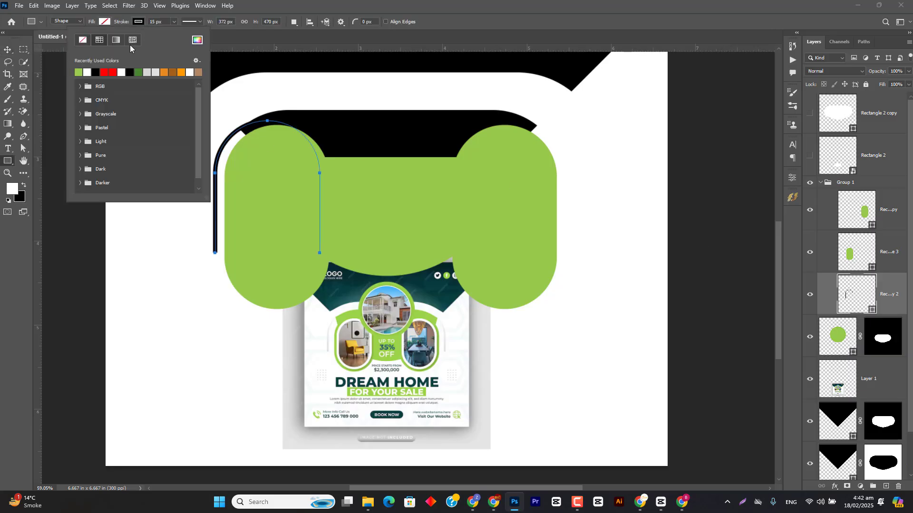
click(196, 40)
click(330, 330)
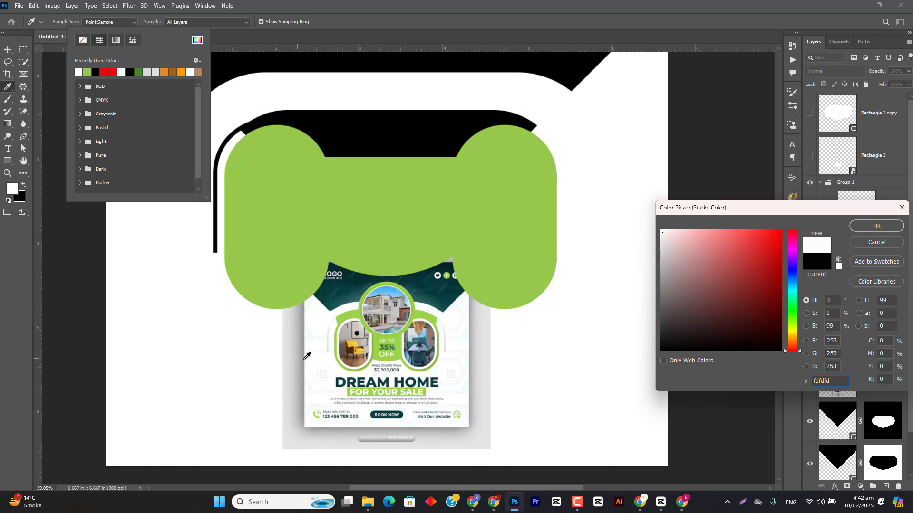
click(329, 337)
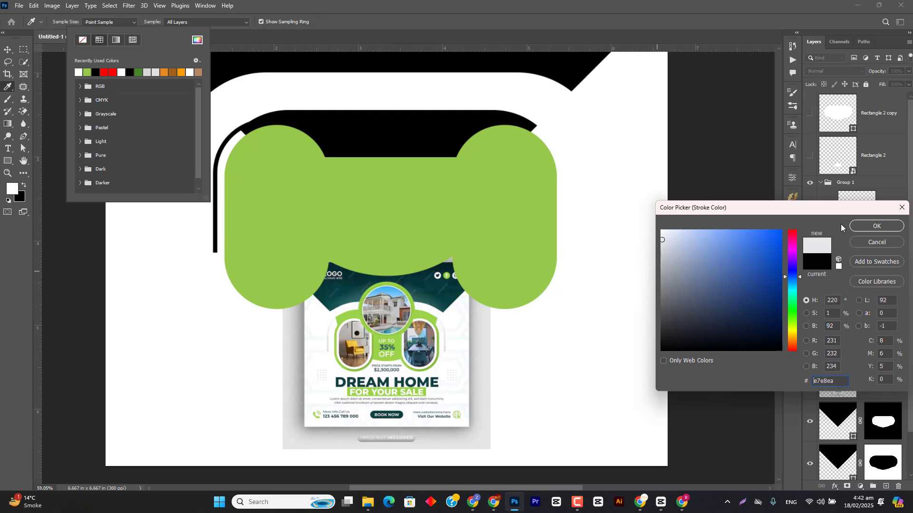
click(861, 226)
key(v)
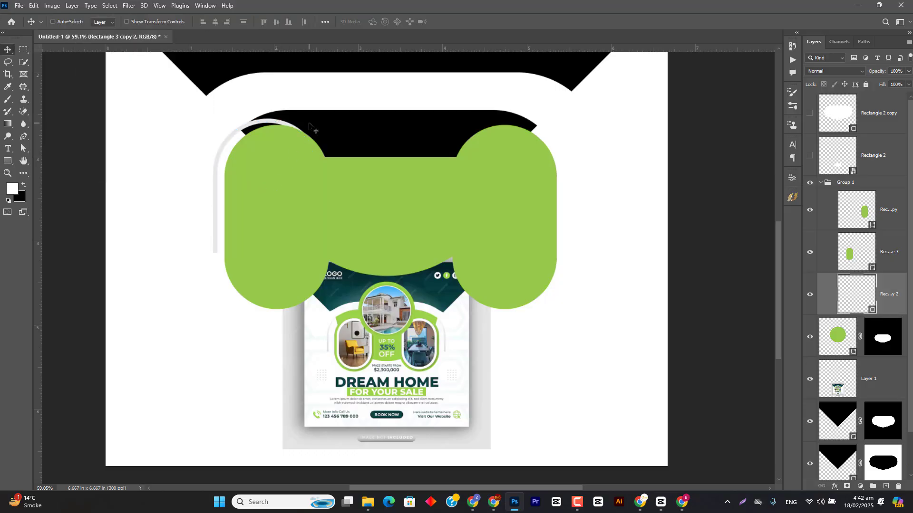
Move the light gray arch outline beneath the Rectangle 1 copy layer, scale it to about 113%, and center it around the left green frame
drag(860, 311, 837, 396)
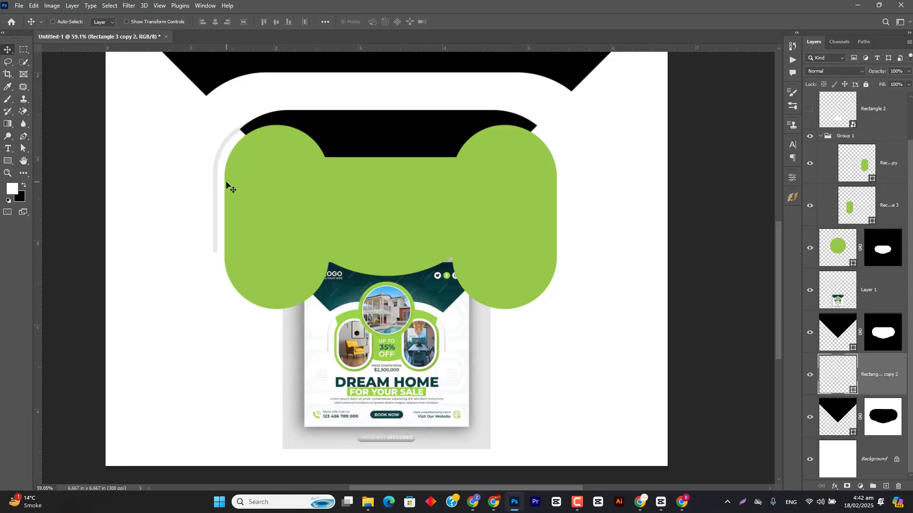
key(ctrl+t)
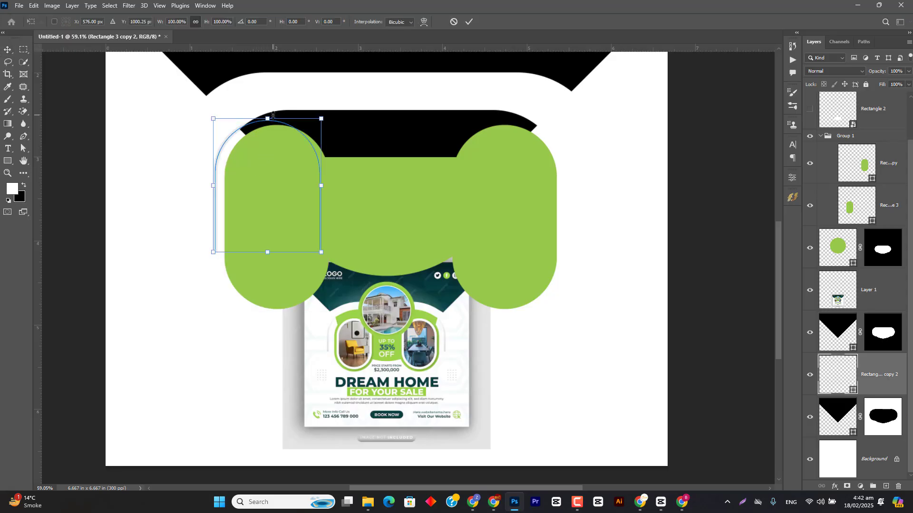
drag(273, 114, 273, 106)
drag(266, 139, 276, 137)
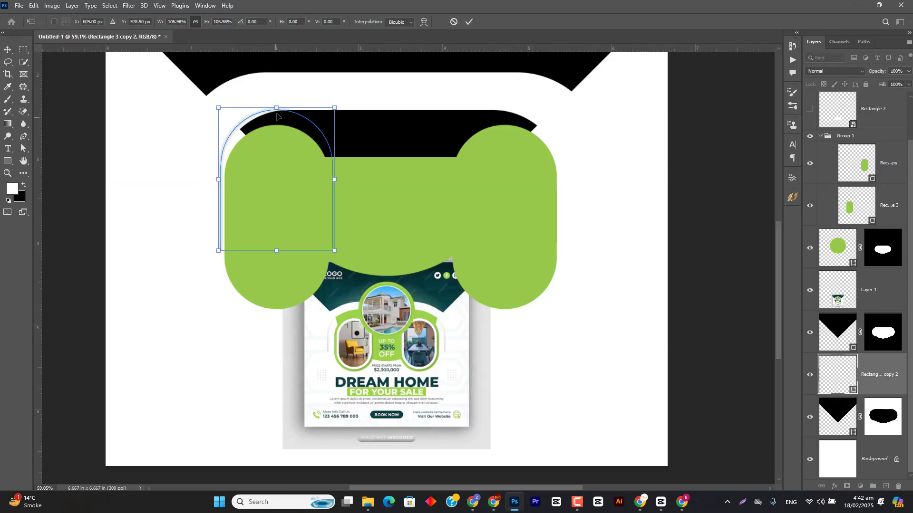
drag(276, 101, 276, 99)
drag(268, 129, 268, 145)
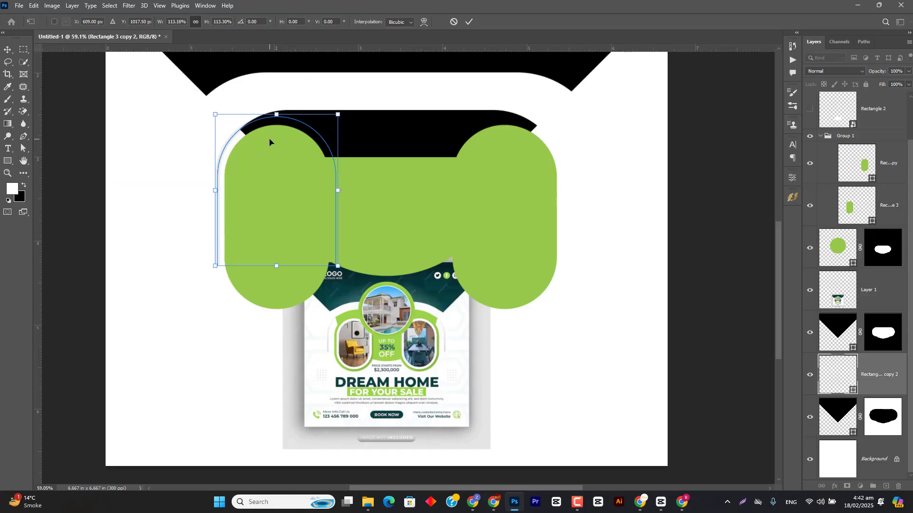
key(Return)
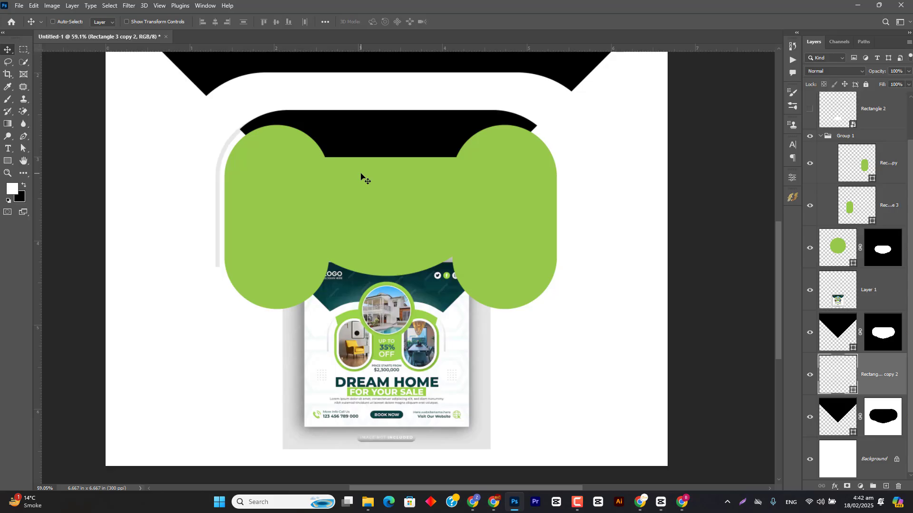
Duplicate the light gray arch outline and place the copy around the right green frame, mirroring the left one
drag(256, 143, 459, 152)
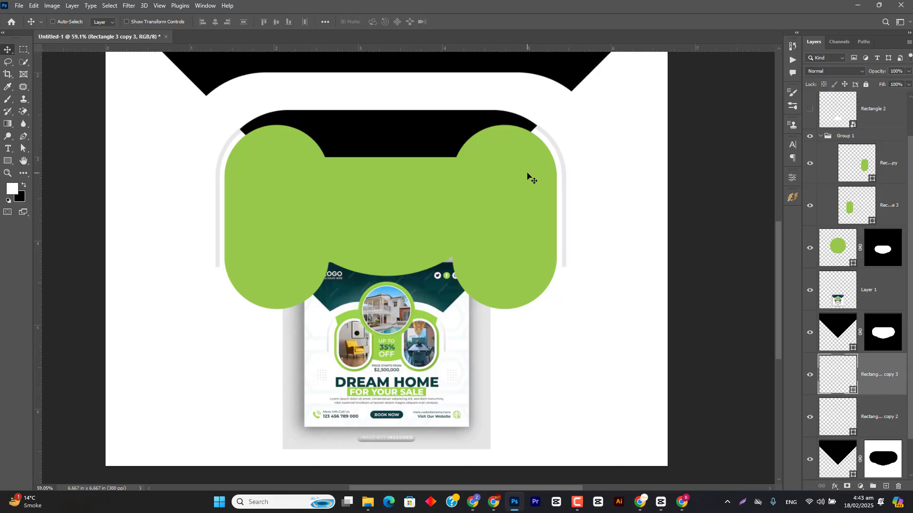
scroll(364, 359, up, 5)
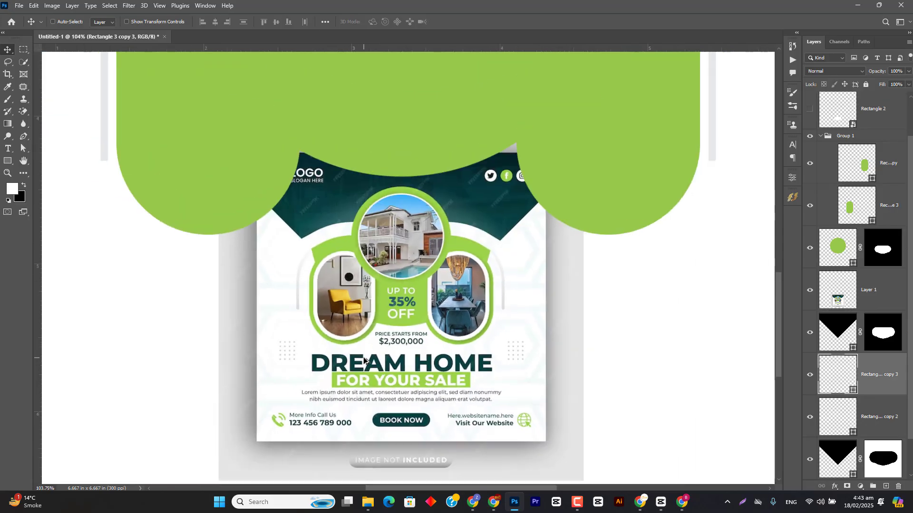
scroll(369, 319, down, 2)
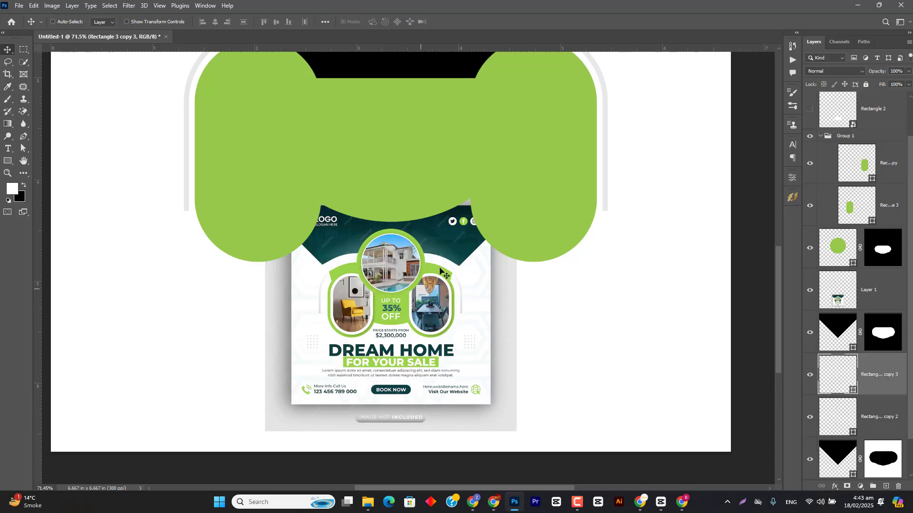
Recolor the black band shape behind the frames (Rectangle 1 copy) to green #97c84a, sampled from the green shapes
drag(487, 234, 428, 287)
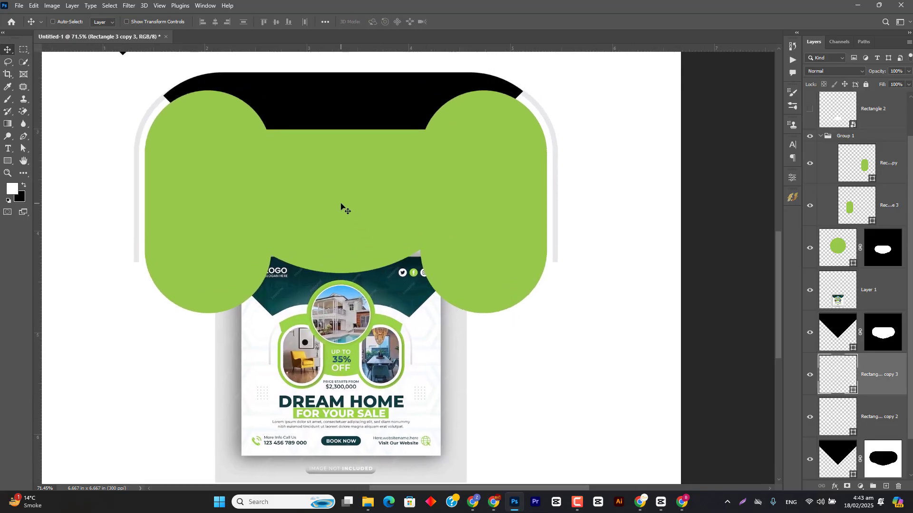
ctrl+click(334, 142)
ctrl+click(334, 114)
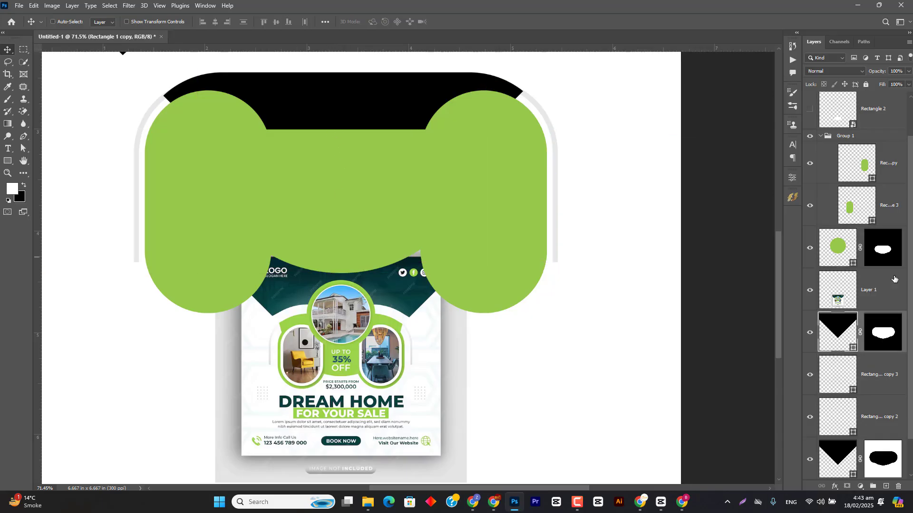
double_click(836, 314)
click(346, 199)
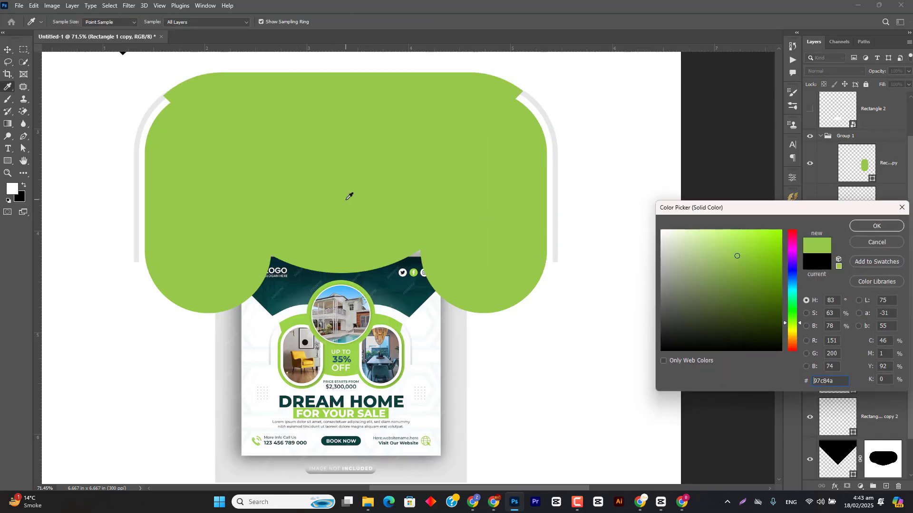
click(876, 227)
key(v)
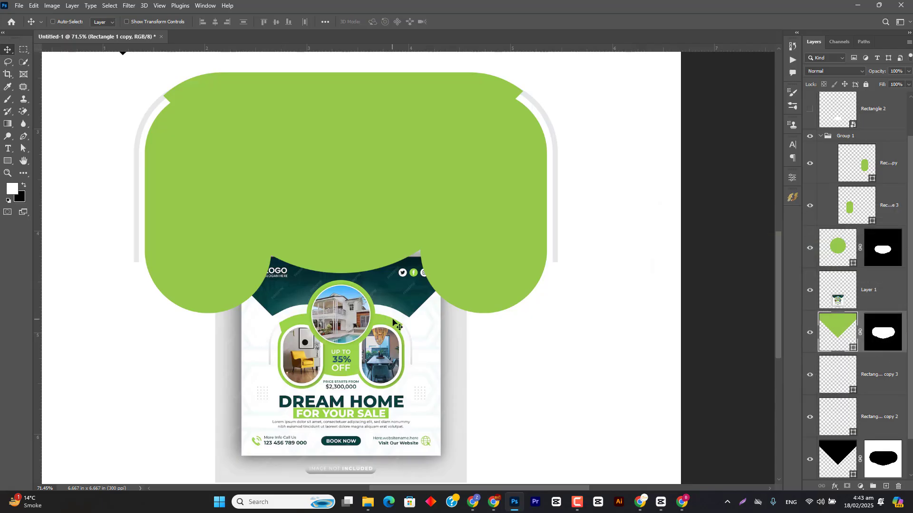
Move the left and right green rounded rectangles together slightly down
scroll(244, 189, down, 2)
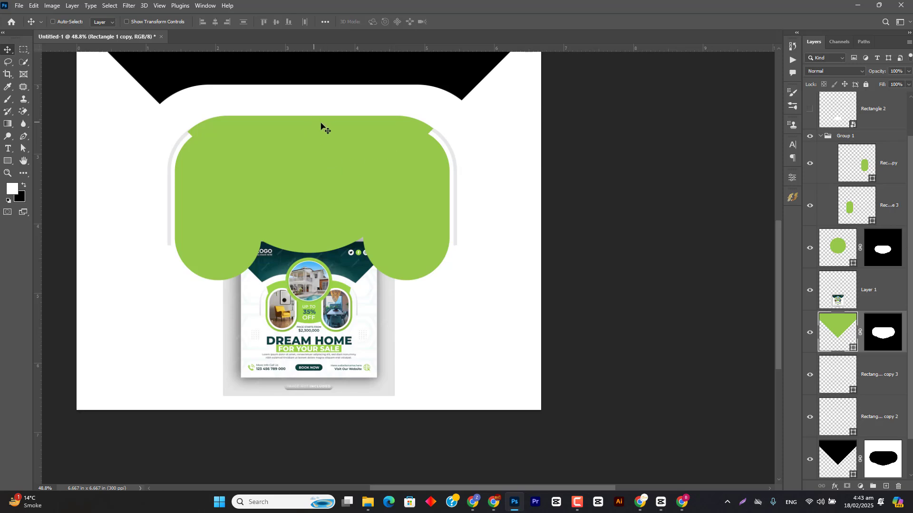
key(ctrl)
ctrl+click(209, 206)
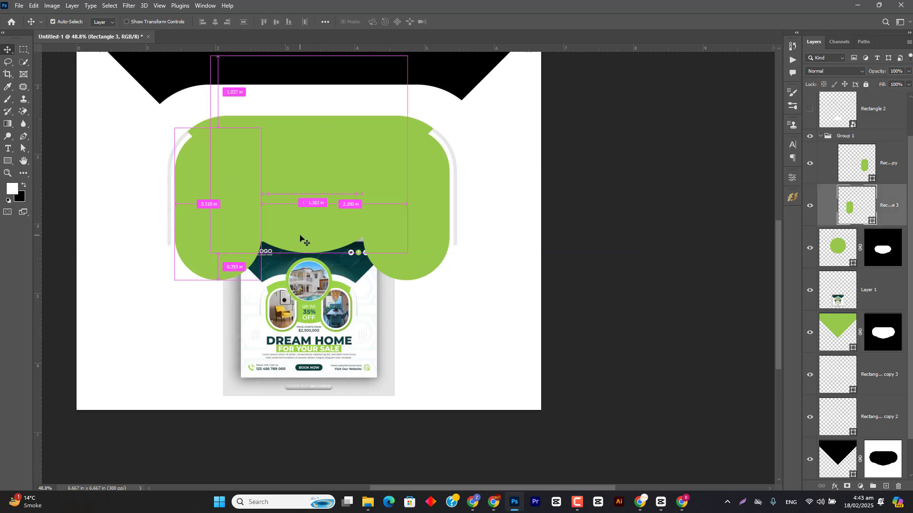
ctrl+shift+click(409, 243)
drag(409, 239, 408, 250)
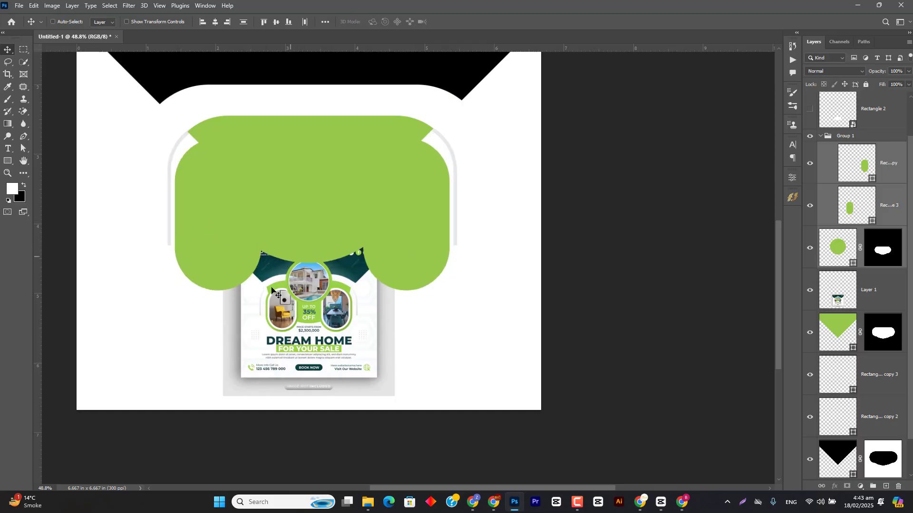
Duplicate the left and right green rounded rectangles together inside Group 1
scroll(265, 316, up, 3)
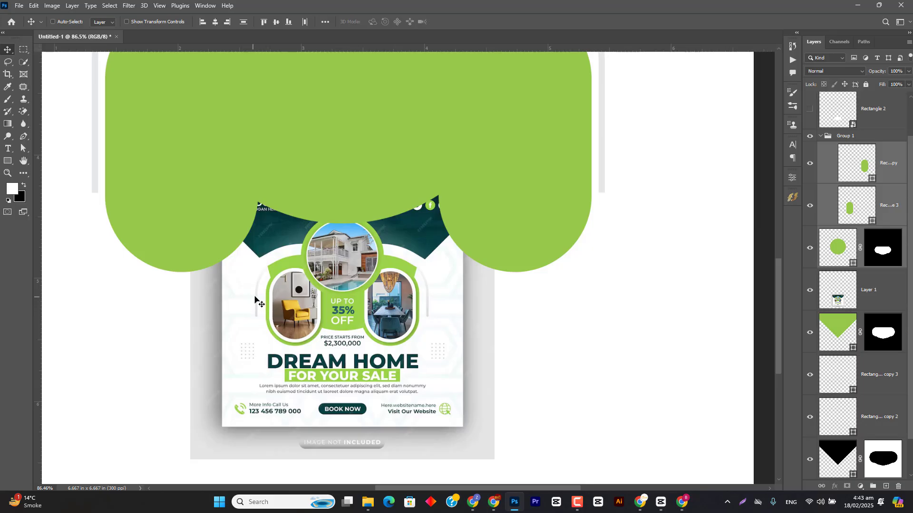
scroll(273, 298, down, 2)
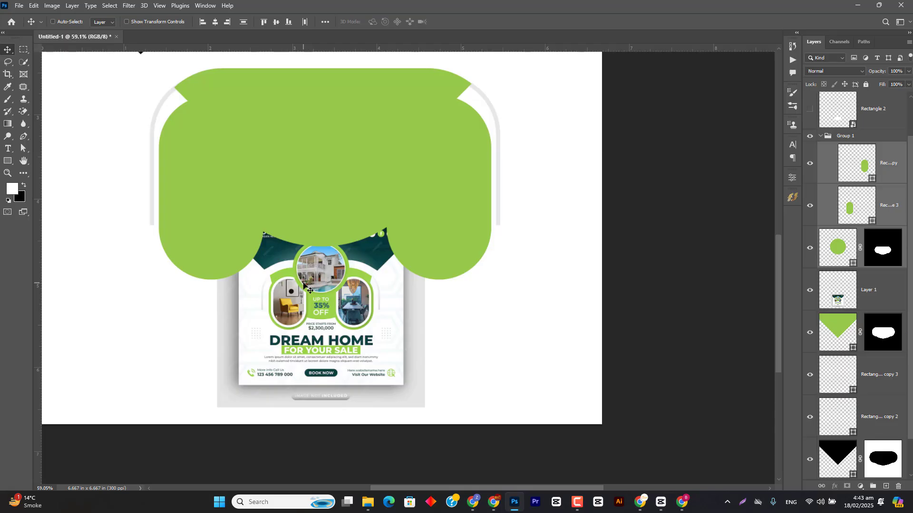
scroll(311, 235, down, 2)
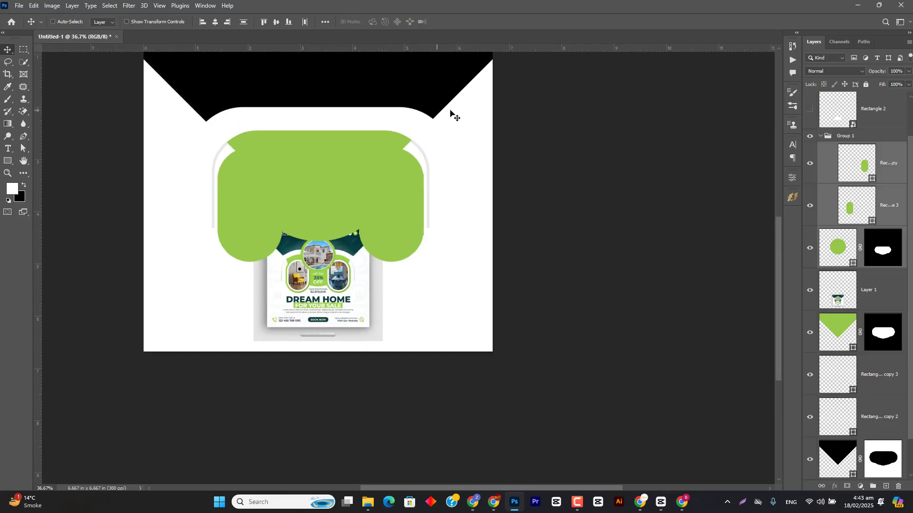
scroll(333, 294, up, 5)
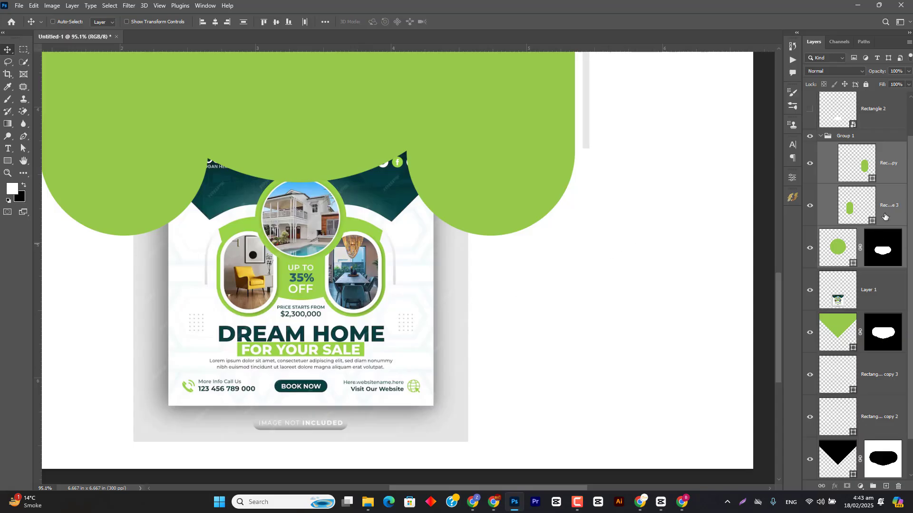
click(890, 164)
shift+click(883, 206)
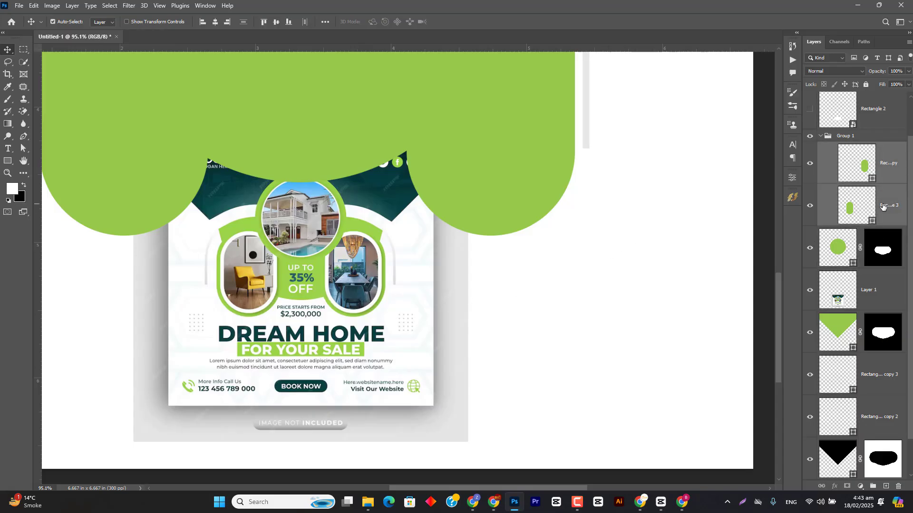
key(ctrl+j)
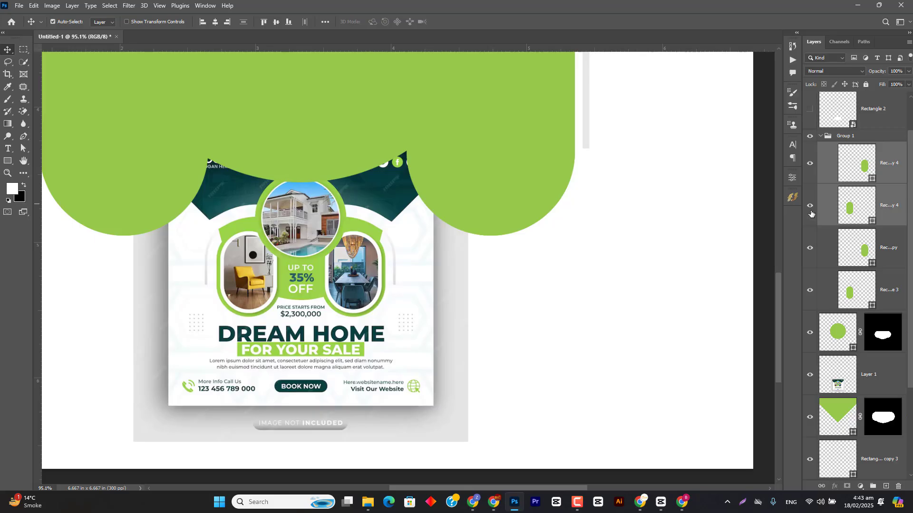
key(ctrl+t)
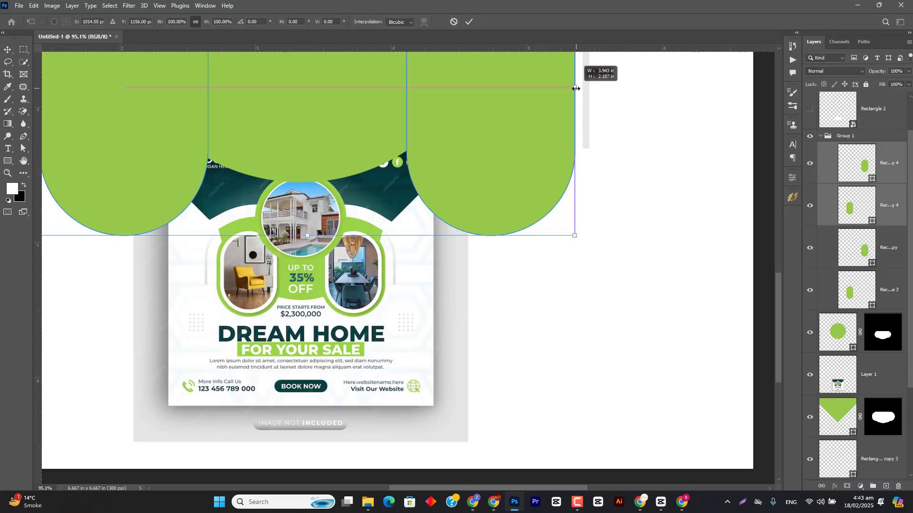
drag(576, 89, 562, 87)
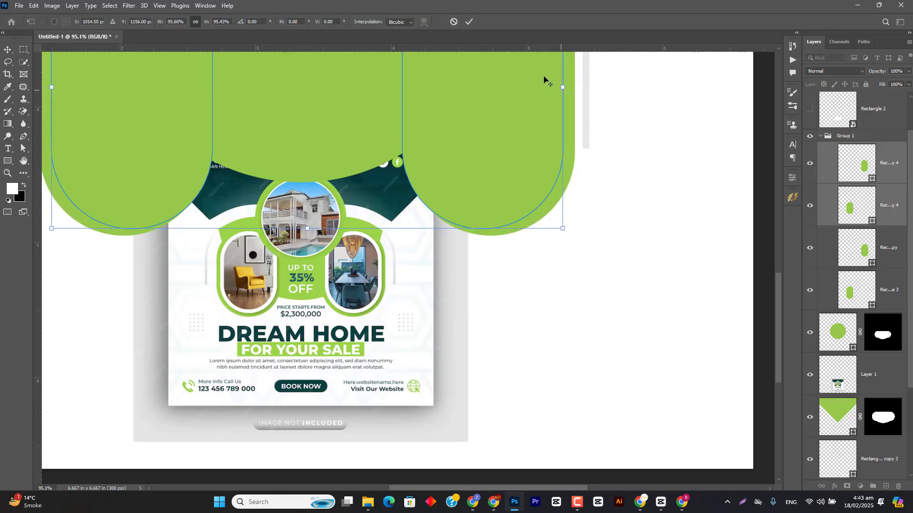
click(469, 22)
Scale the right rounded rectangle's duplicate to about 90% around its center
click(858, 170)
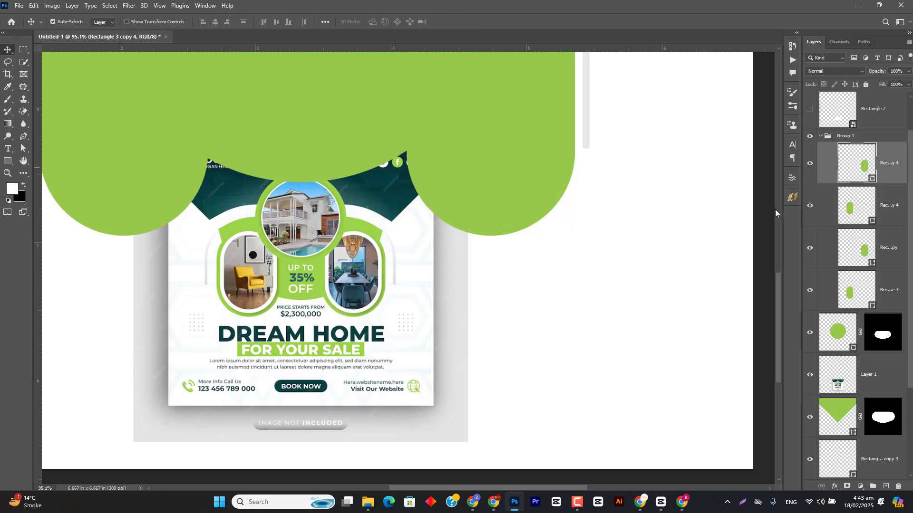
key(ctrl+t)
drag(575, 84, 568, 85)
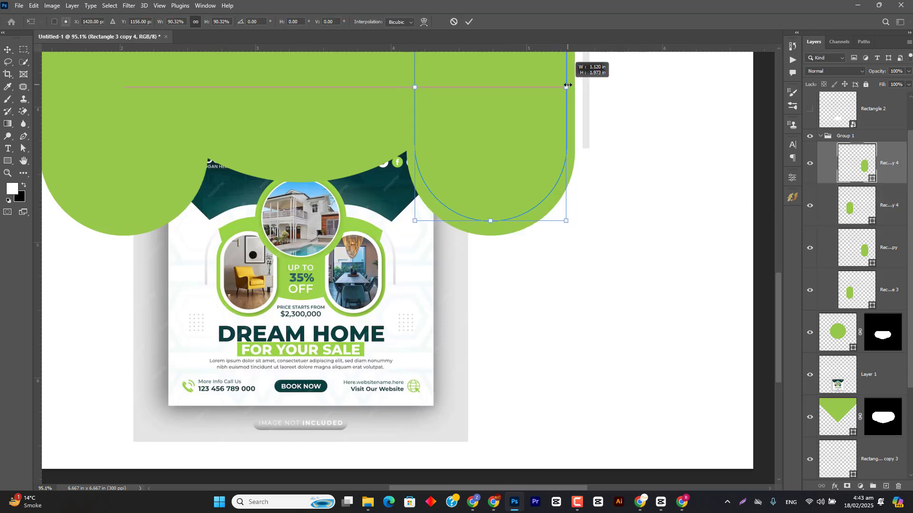
click(468, 22)
Scale the left rounded rectangle's duplicate to about 91% around its center
click(844, 207)
key(ctrl+t)
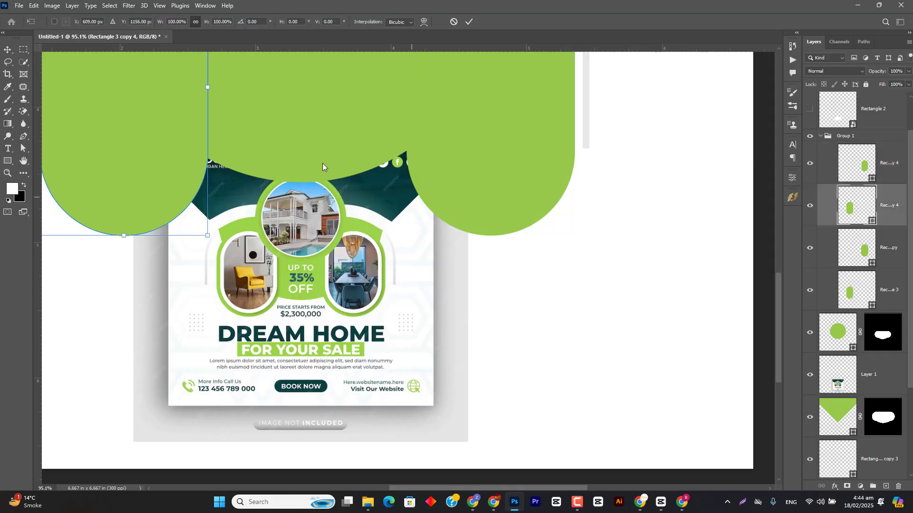
drag(210, 88, 200, 87)
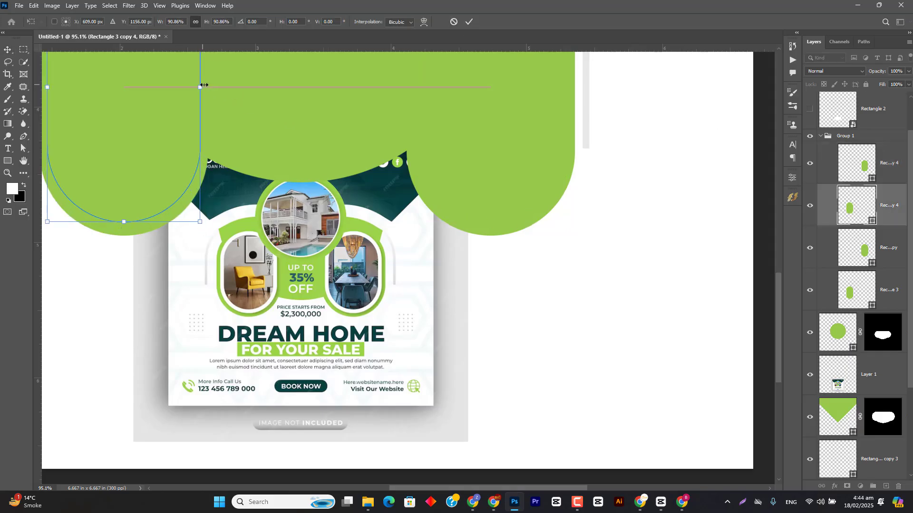
click(469, 22)
Fill both reduced rounded rectangle copies with white so the green shapes beneath form frames
shift+click(893, 161)
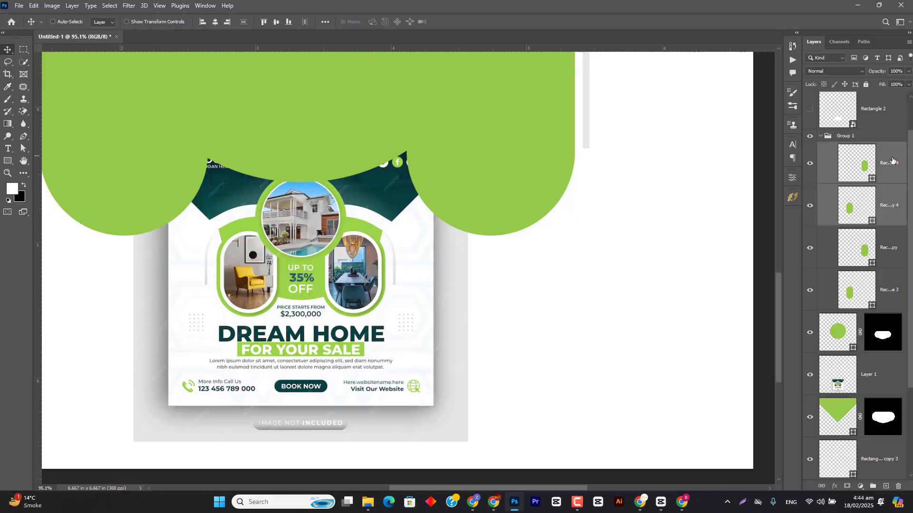
key(u)
click(104, 22)
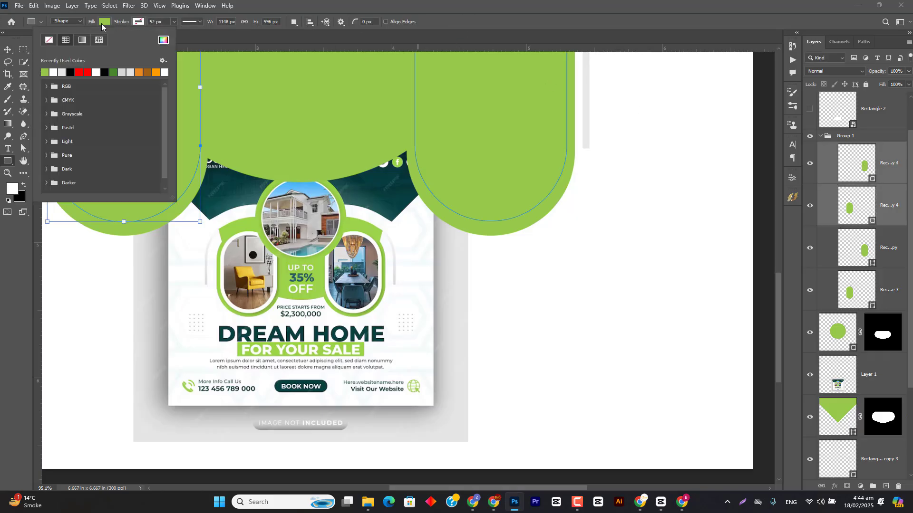
click(55, 71)
key(Return)
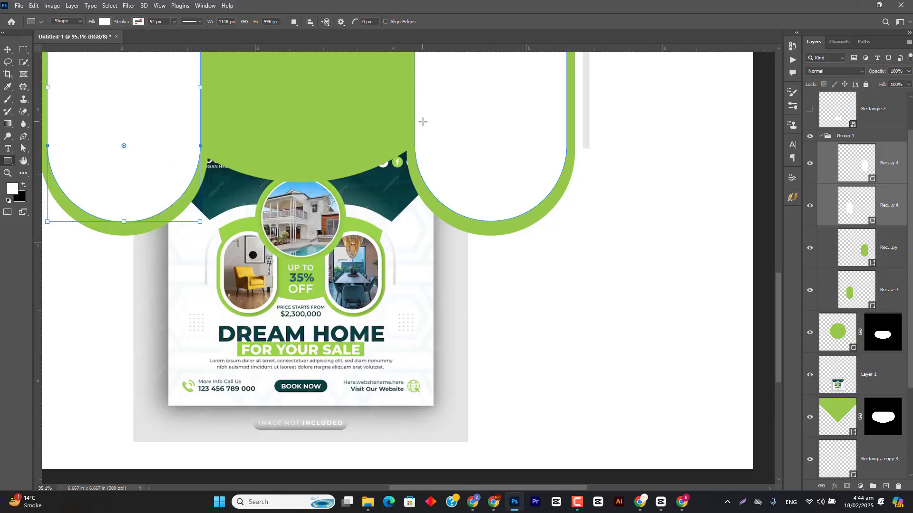
key(v)
Fill the black header shape with dark teal #1e5657 sampled from the reference poster
scroll(454, 214, down, 5)
scroll(440, 195, up, 5)
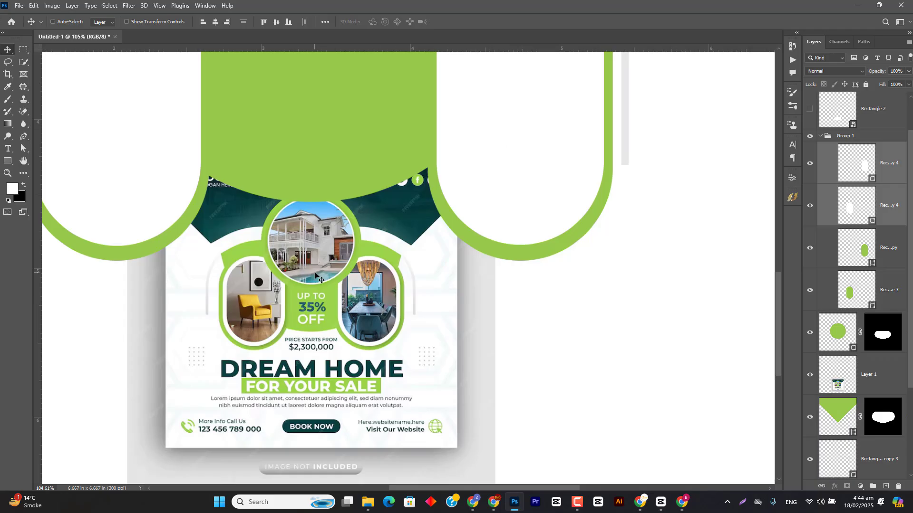
scroll(321, 278, down, 2)
drag(366, 297, 376, 329)
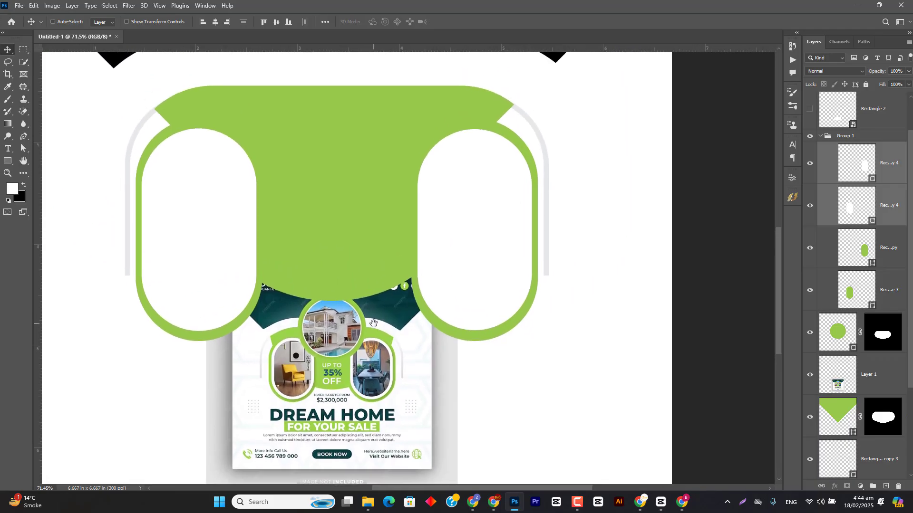
scroll(421, 350, up, 4)
scroll(422, 349, down, 6)
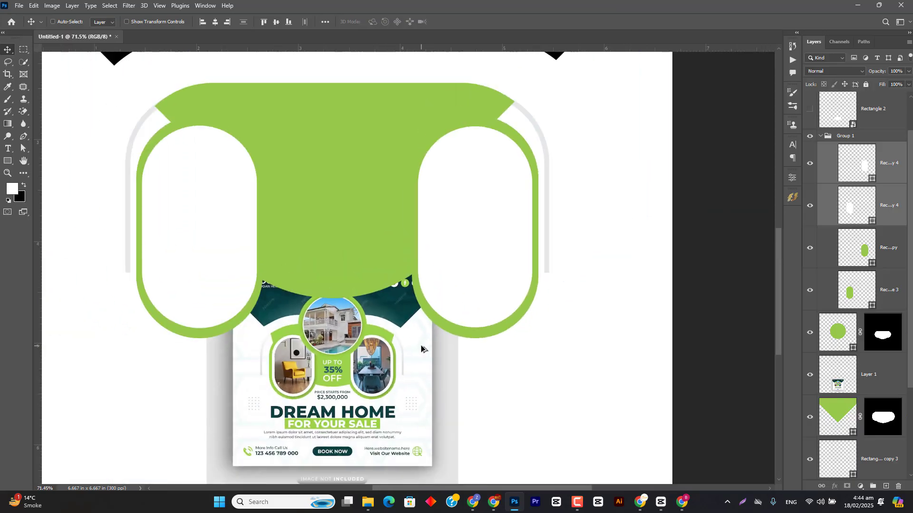
ctrl+click(466, 142)
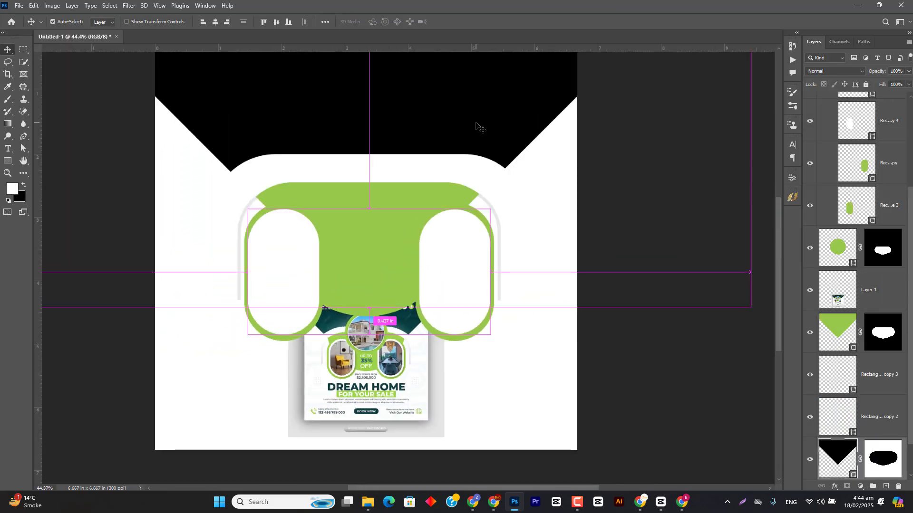
double_click(850, 456)
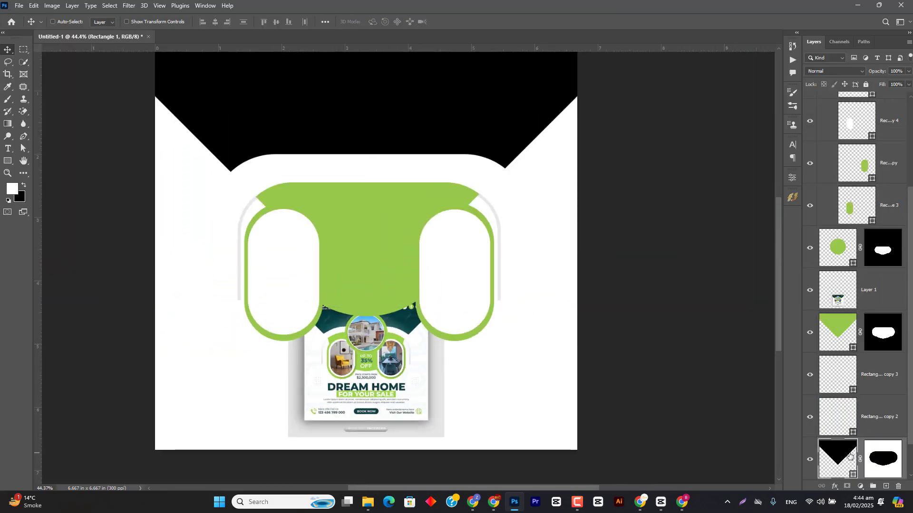
click(337, 322)
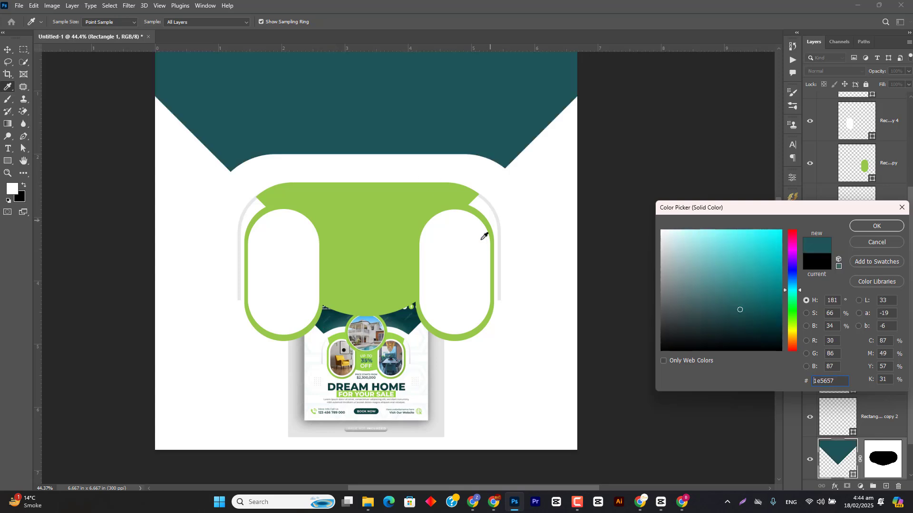
click(876, 226)
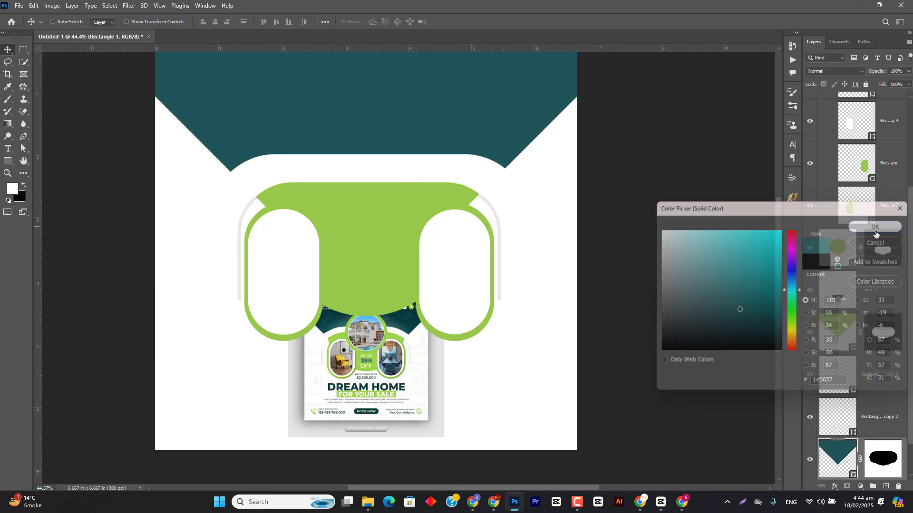
Bring the reference image, Layer 1, to the front of the layer stack so the whole poster shows above the shapes
key(v)
scroll(424, 230, down, 2)
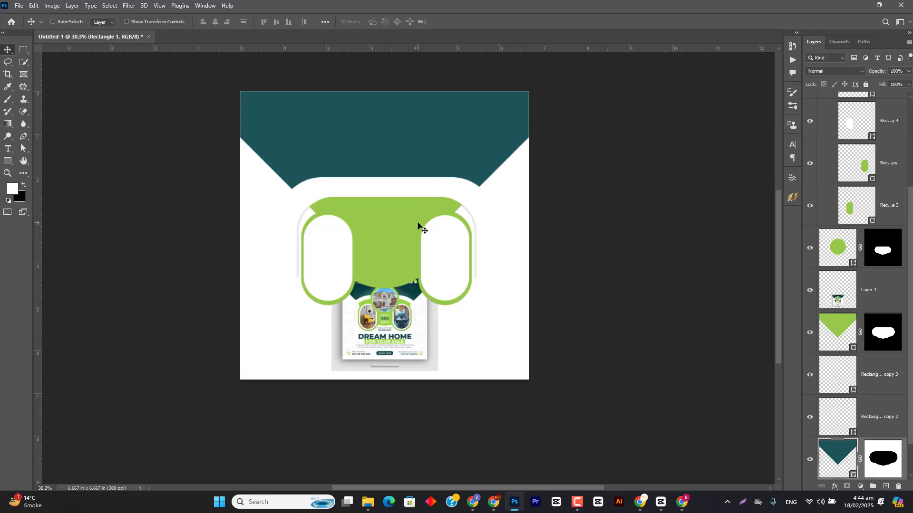
ctrl+click(400, 331)
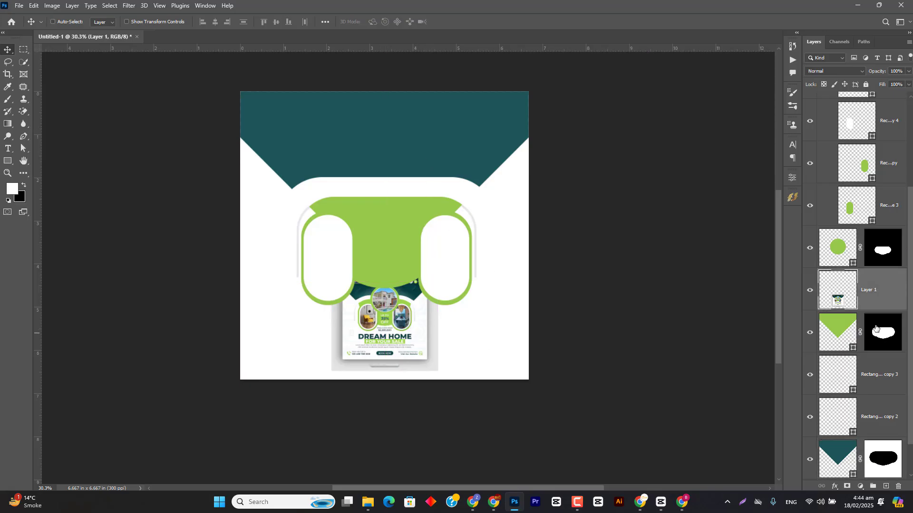
key(ctrl+shift+bracketright)
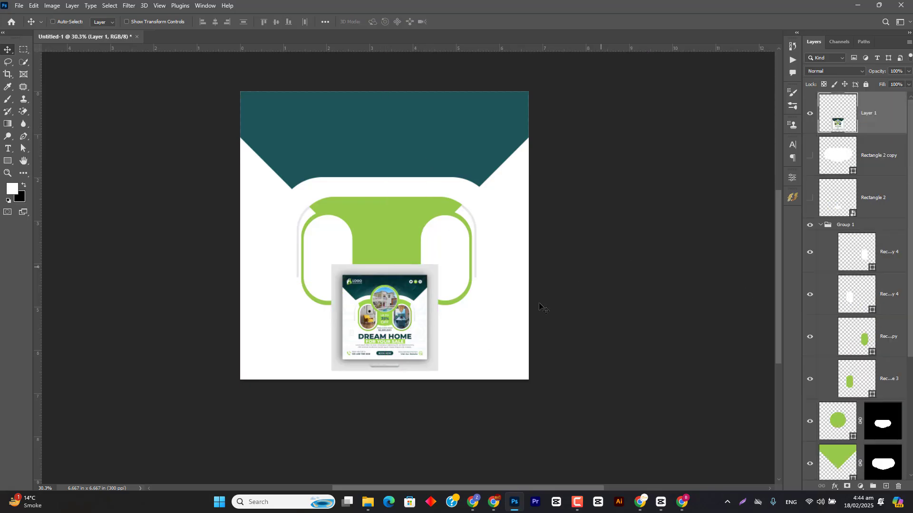
scroll(388, 292, up, 5)
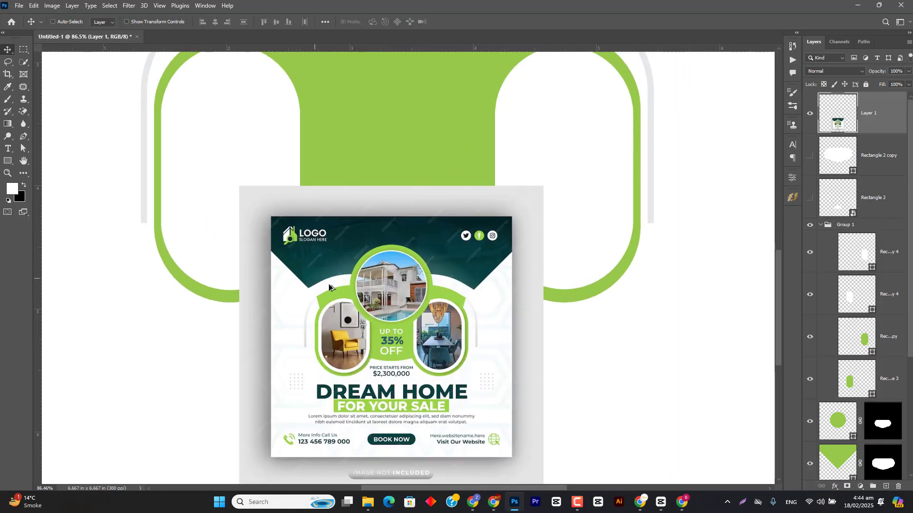
scroll(329, 286, down, 5)
drag(405, 134, 421, 189)
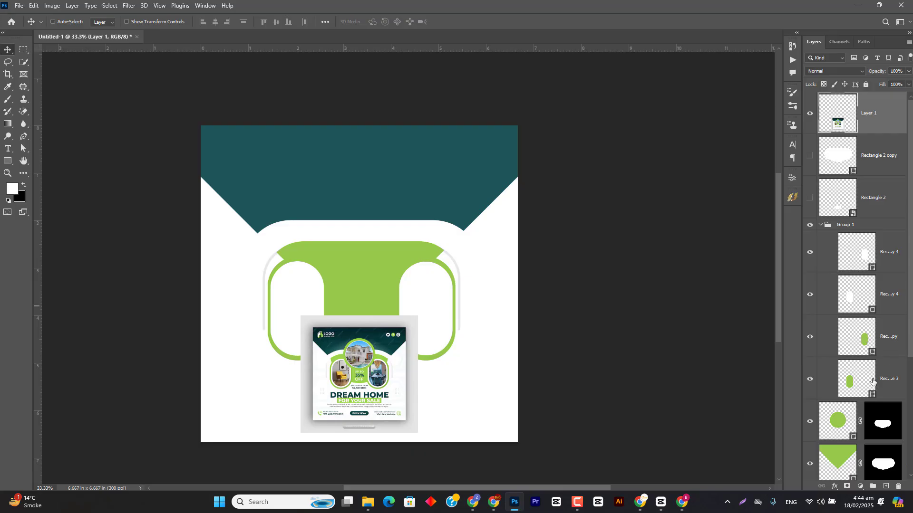
Select the teal header shape, Rectangle 1, and activate the Rectangle tool to edit its fill properties
ctrl+click(403, 161)
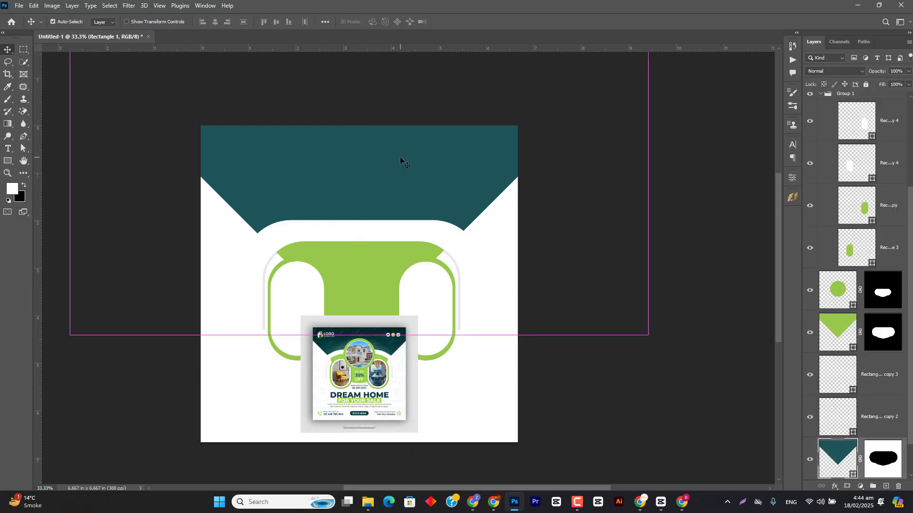
scroll(345, 346, up, 5)
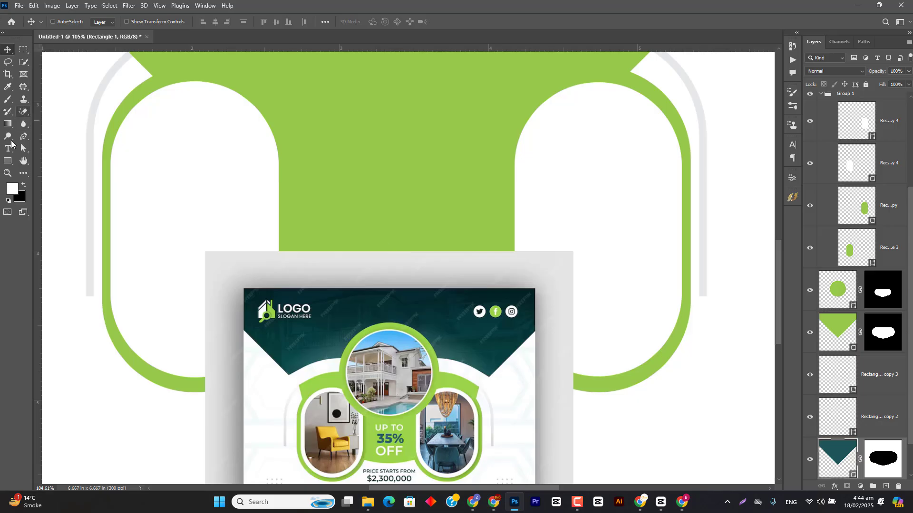
key(u)
click(138, 21)
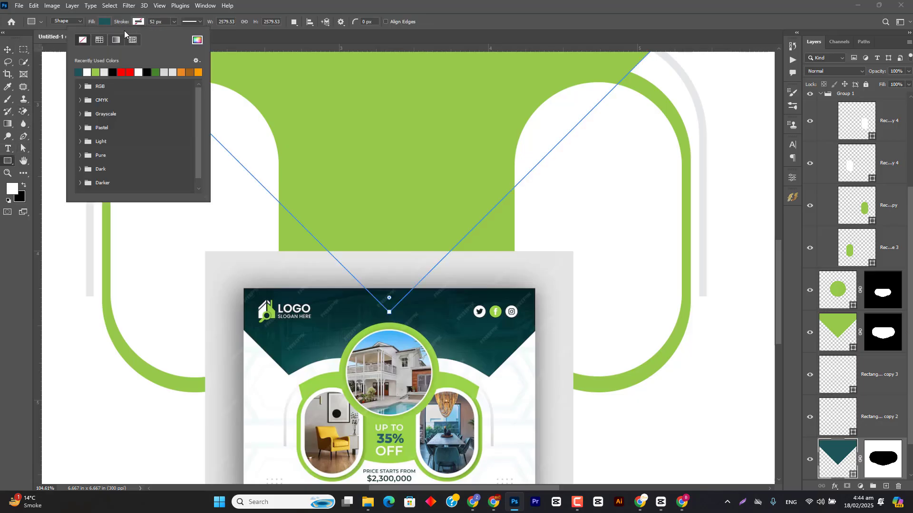
click(116, 40)
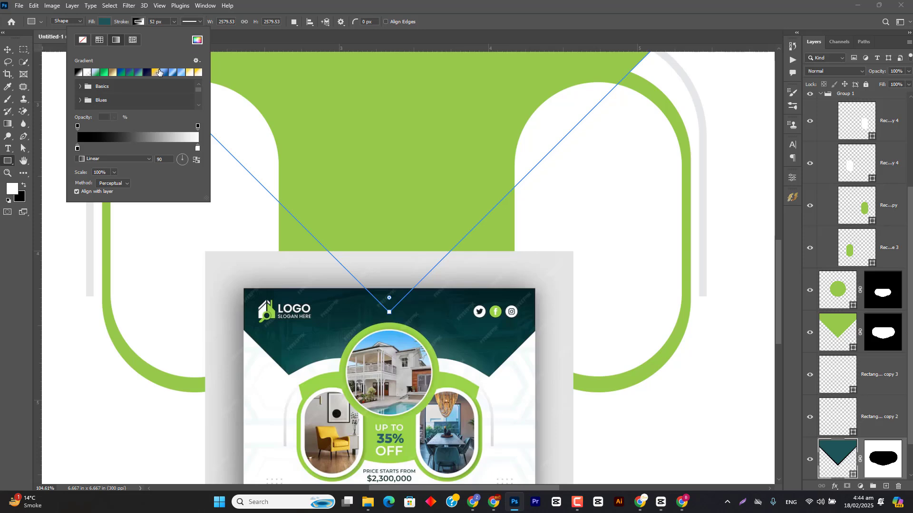
click(145, 158)
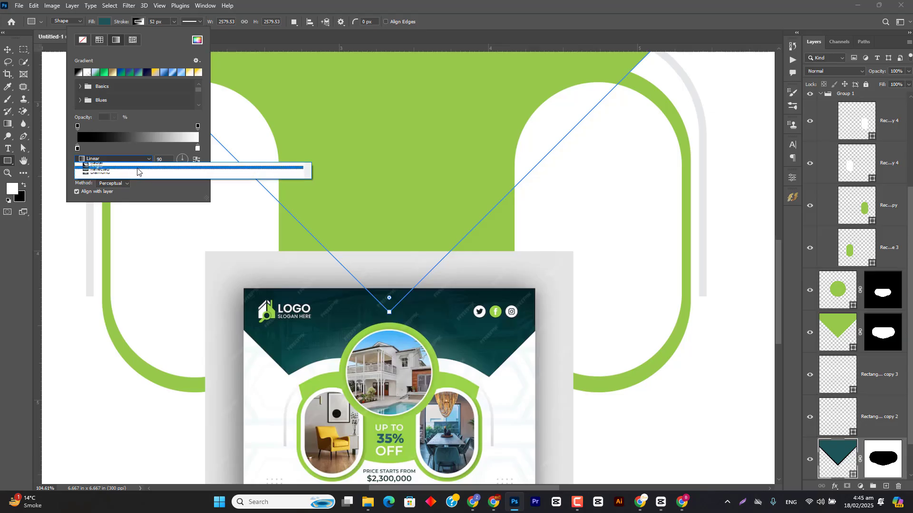
click(138, 168)
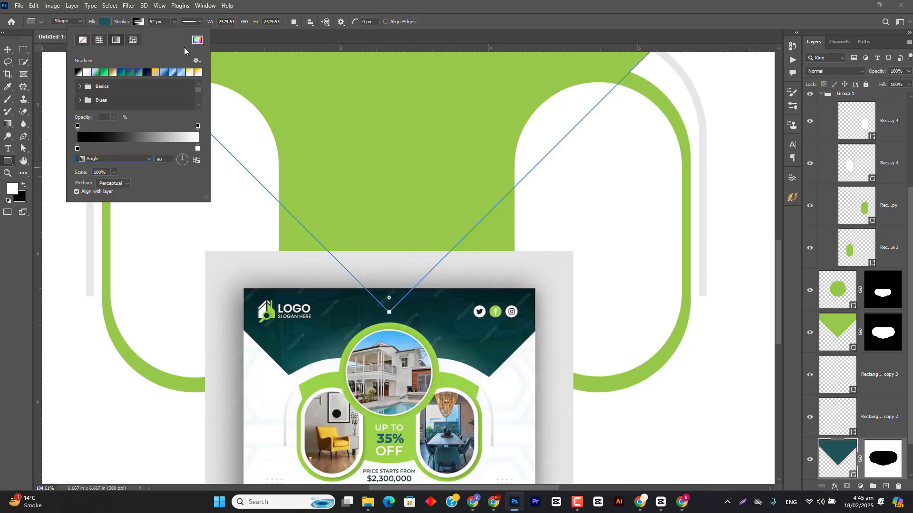
drag(206, 198, 274, 276)
click(138, 238)
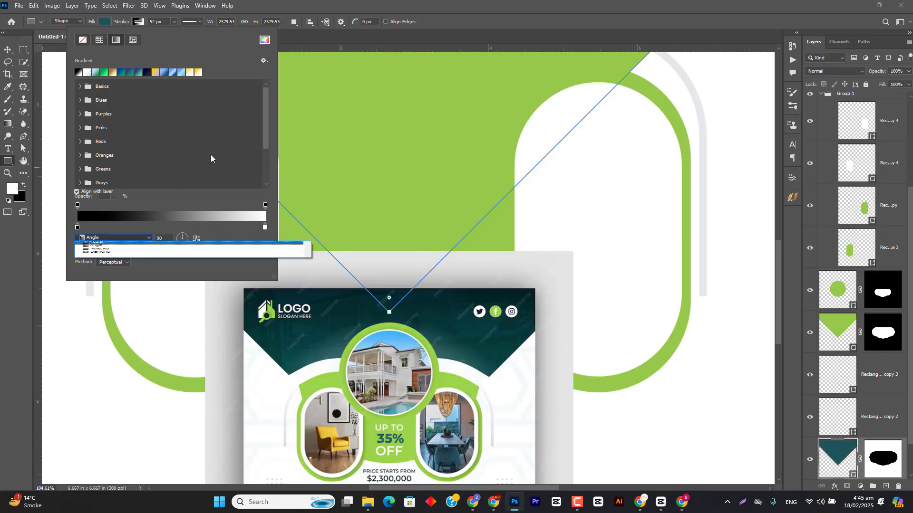
click(320, 82)
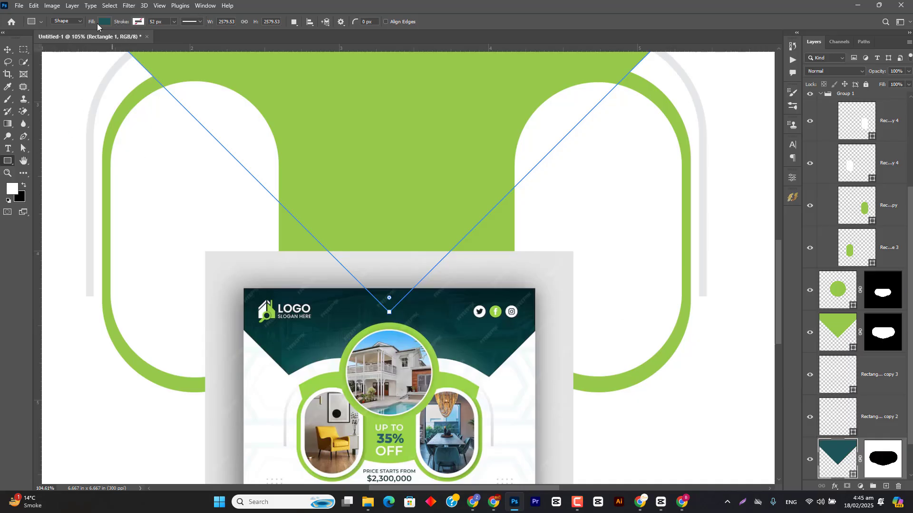
Change the header shape's fill to a black-to-white gradient with the Radial style
click(103, 22)
click(82, 39)
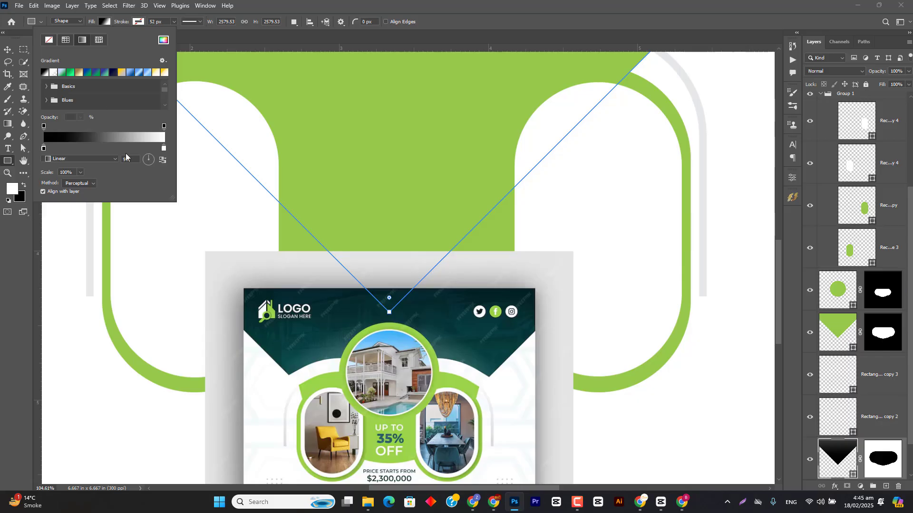
click(110, 160)
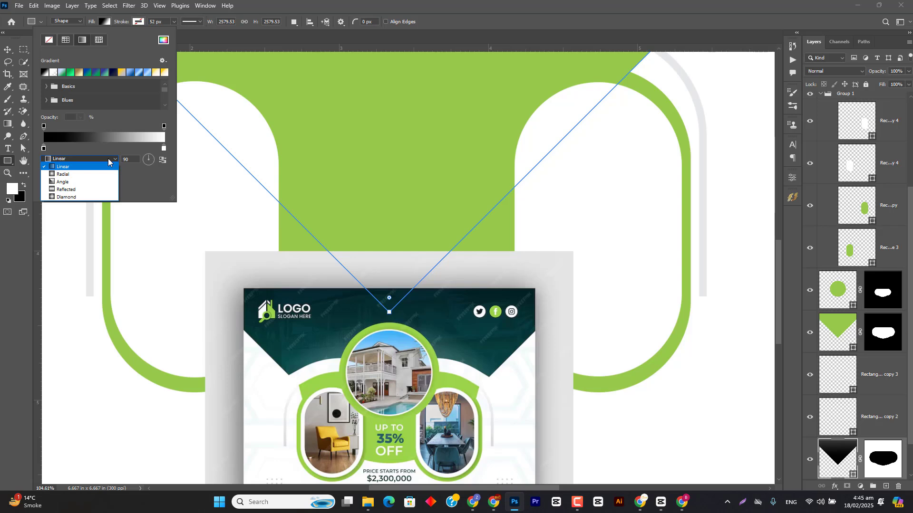
click(91, 175)
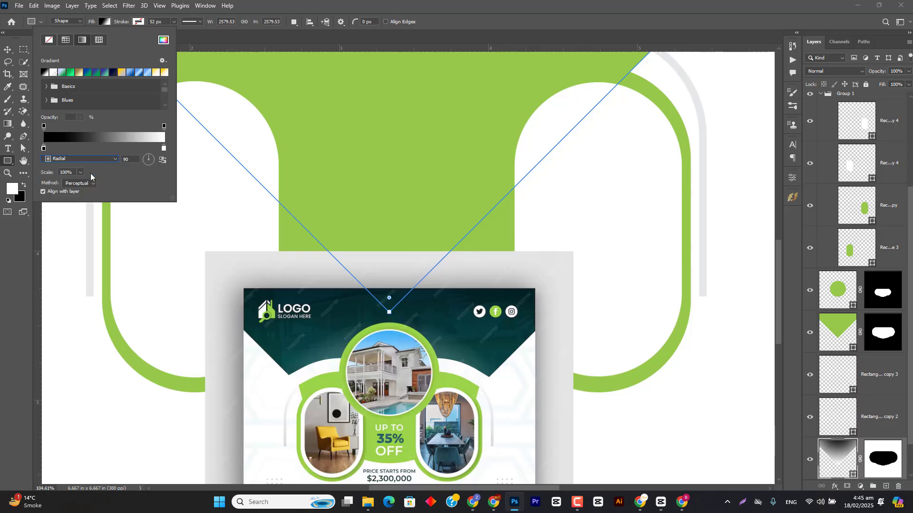
key(Escape)
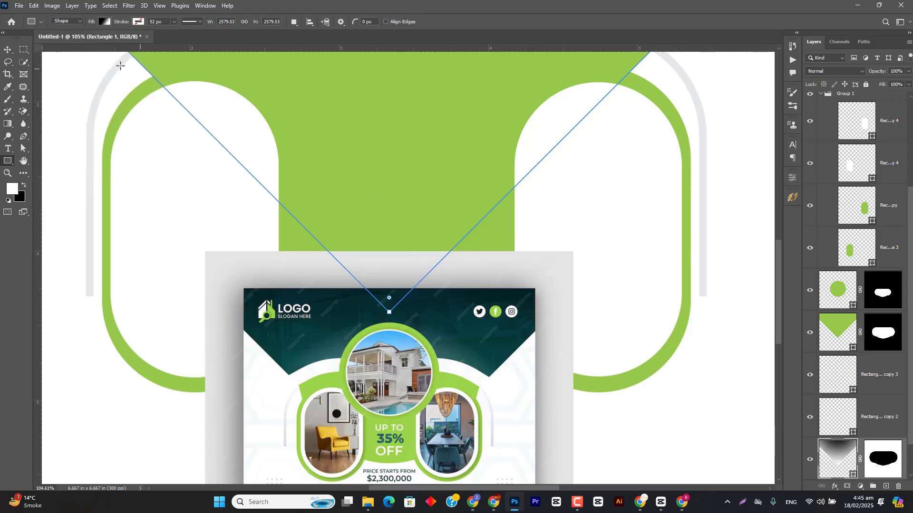
click(8, 50)
scroll(359, 299, down, 6)
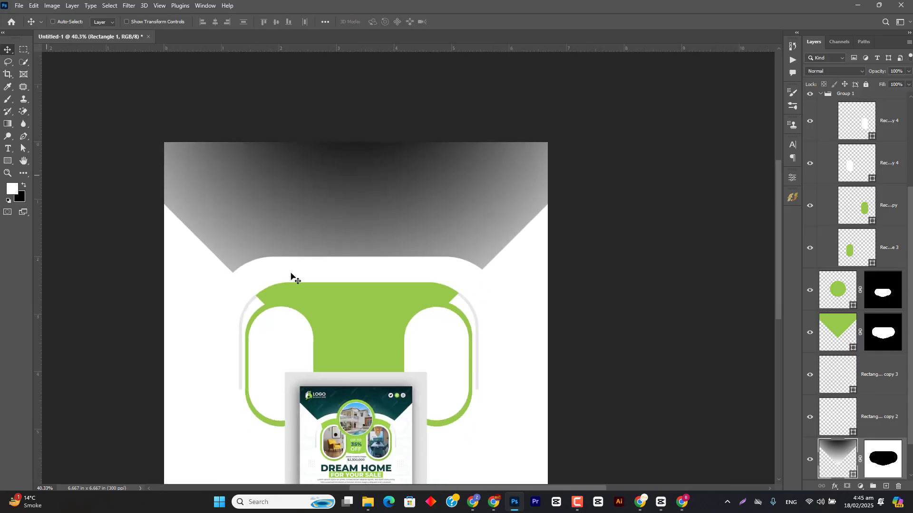
Set the header gradient's black starting stop to dark teal #03292e sampled from the reference header
double_click(838, 457)
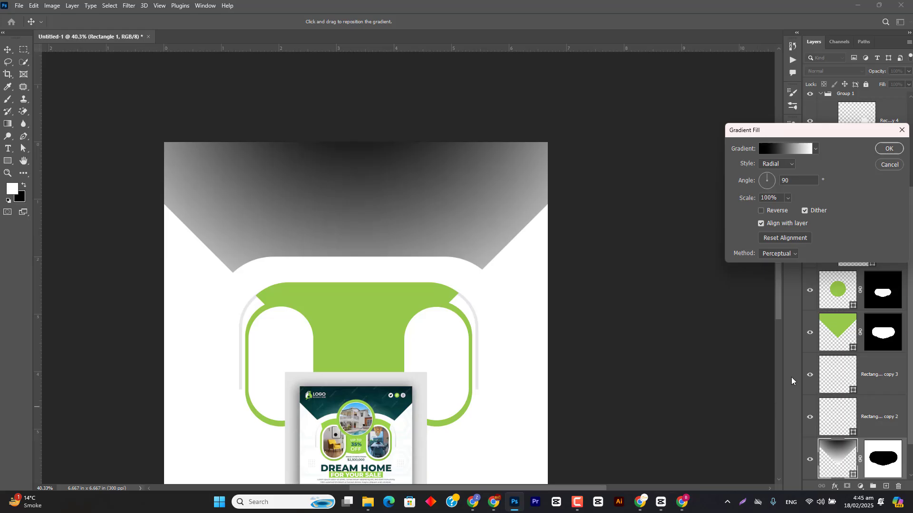
click(804, 150)
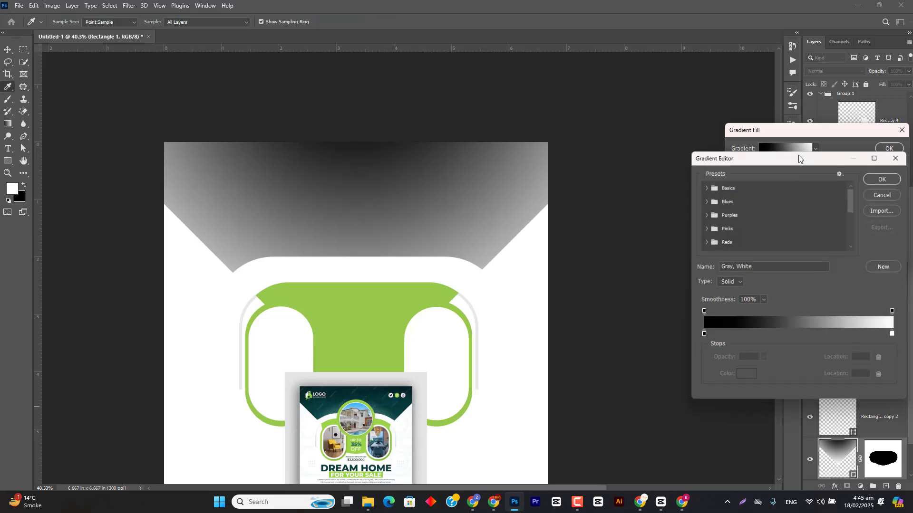
double_click(703, 335)
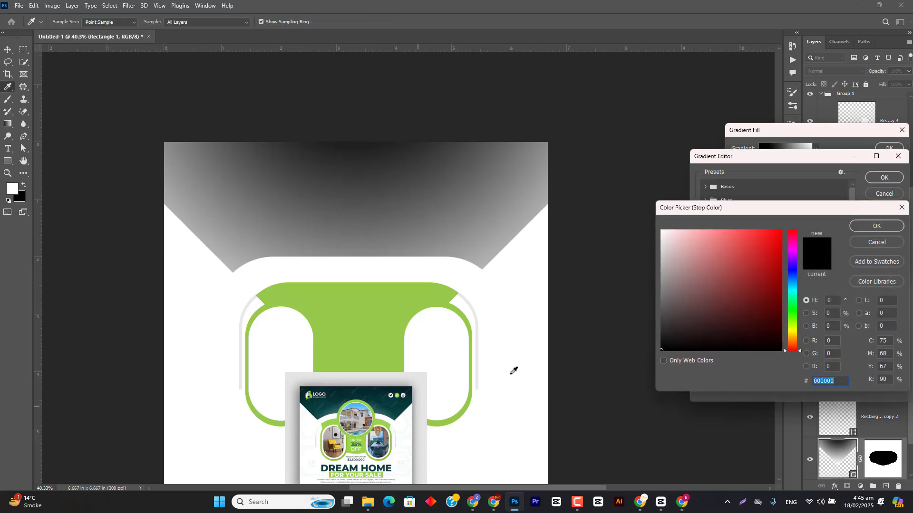
drag(835, 207, 815, 305)
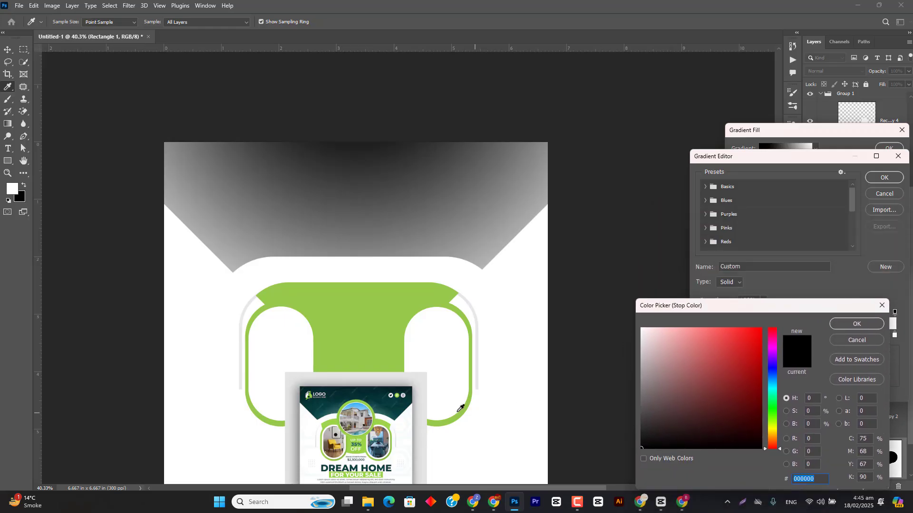
click(364, 387)
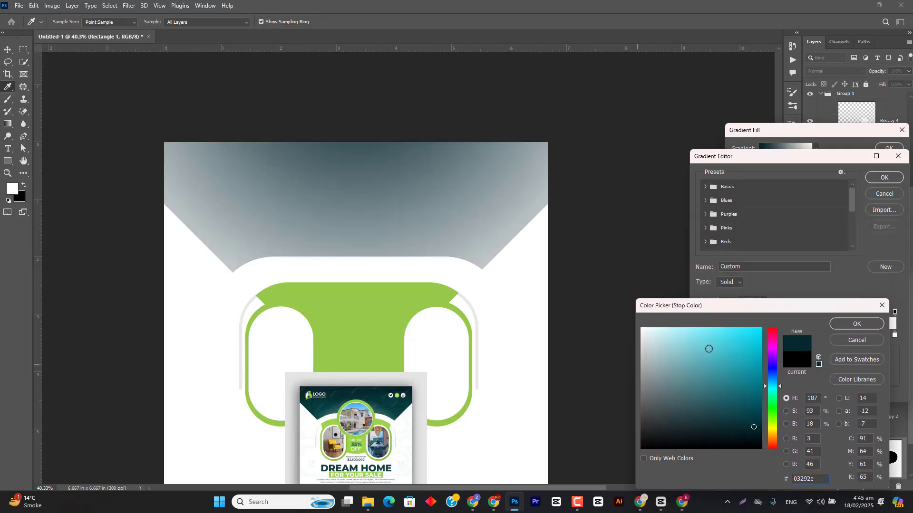
click(848, 325)
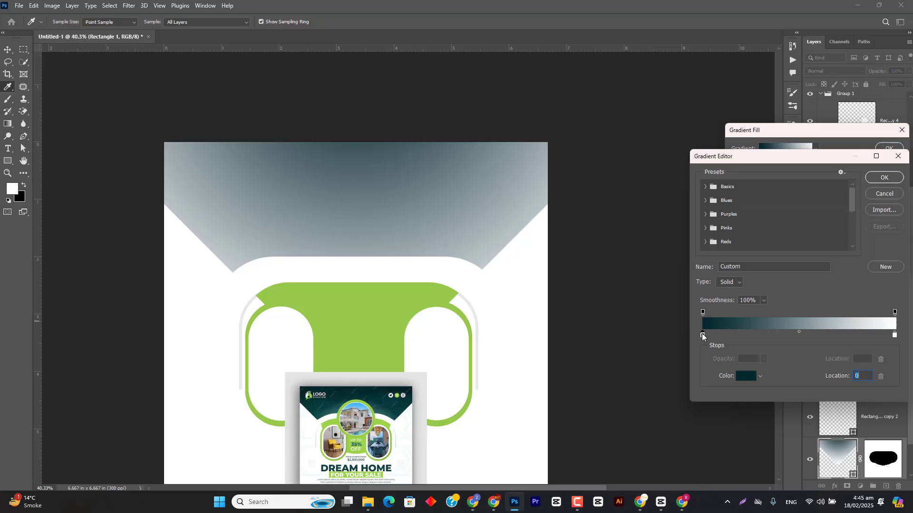
Set the header gradient's white end stop to teal #2c615f sampled from the reference header
double_click(894, 336)
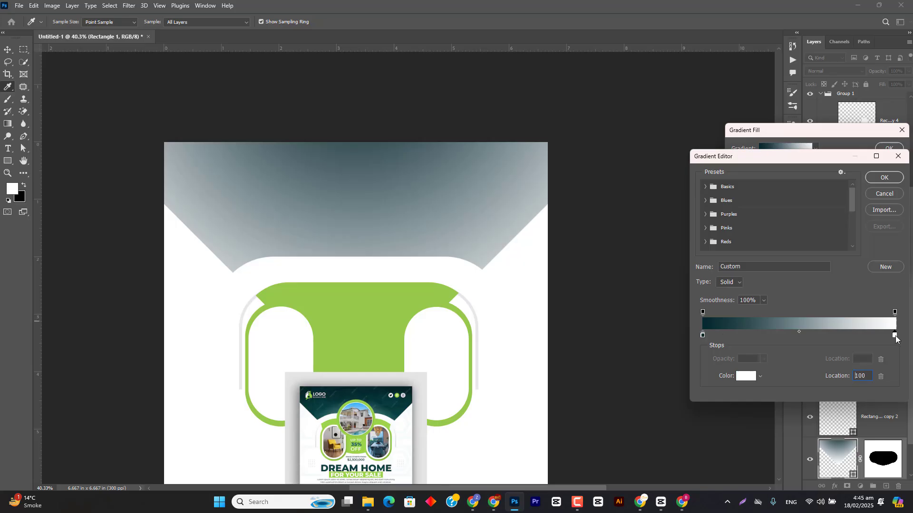
click(385, 409)
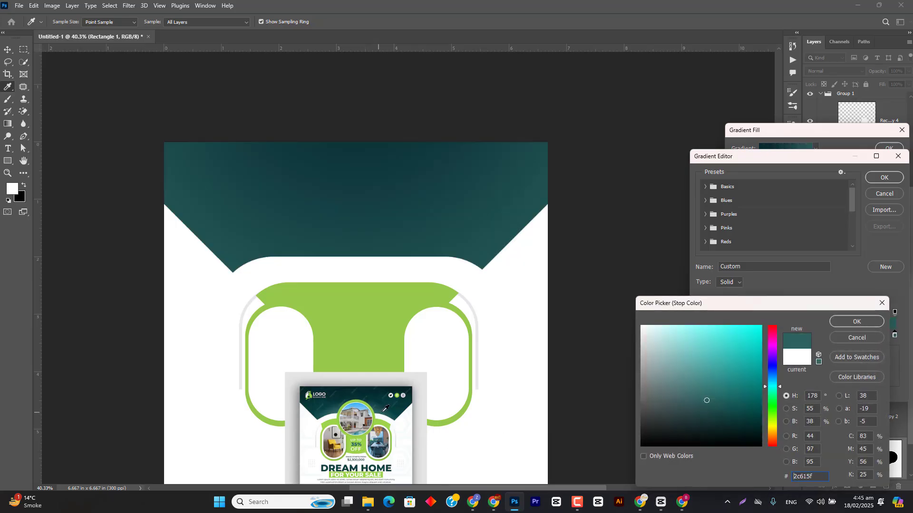
click(840, 322)
click(884, 178)
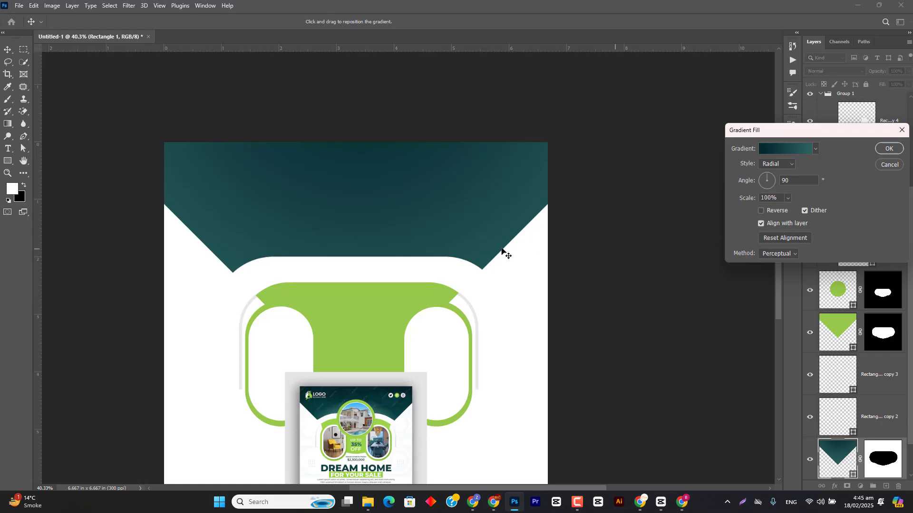
Reverse the header's radial gradient and shift its lighter center to the lower middle of the header
drag(370, 220, 363, 304)
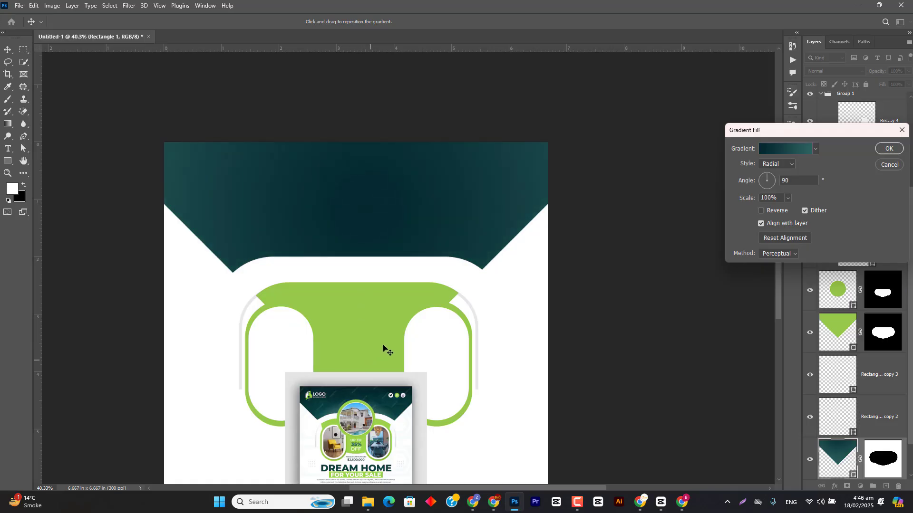
drag(385, 350, 498, 289)
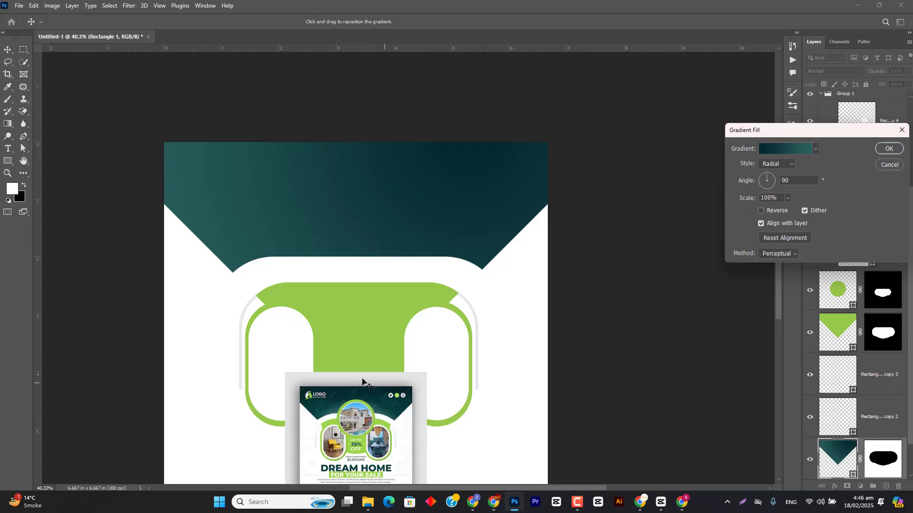
click(761, 212)
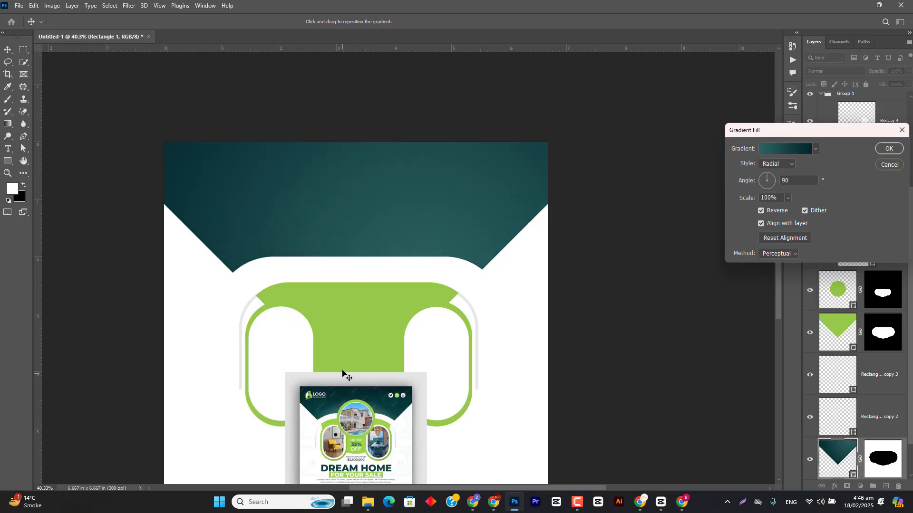
drag(377, 238, 369, 265)
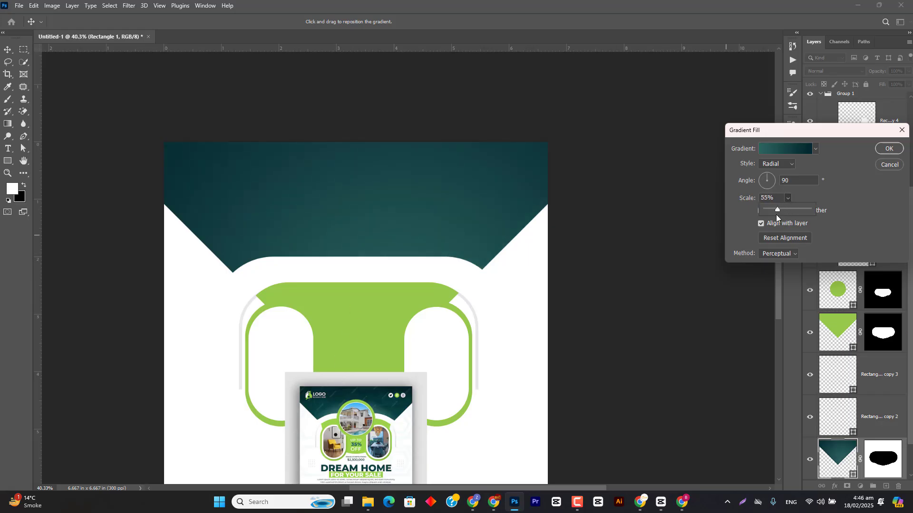
Set the header gradient's scale to 68% and reposition its glow near the header's lower center
drag(776, 215, 773, 216)
drag(424, 227, 351, 200)
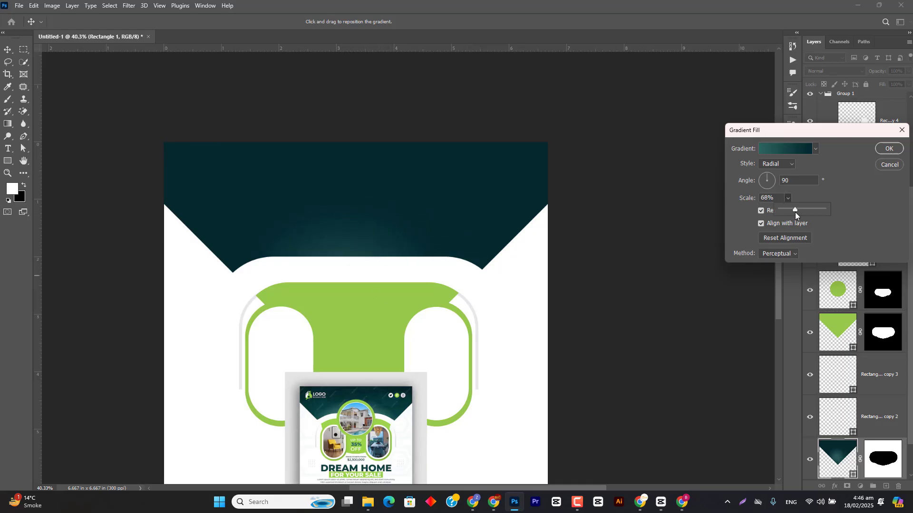
click(658, 201)
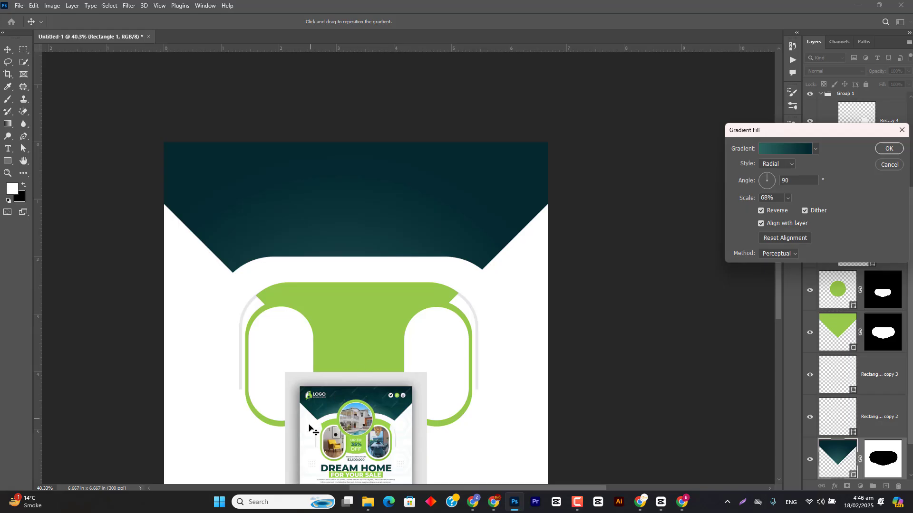
Lighten the header gradient's teal end stop to #457d7b with 45% saturation and 49% brightness, and apply the fill with its glow repositioned
click(784, 149)
double_click(894, 335)
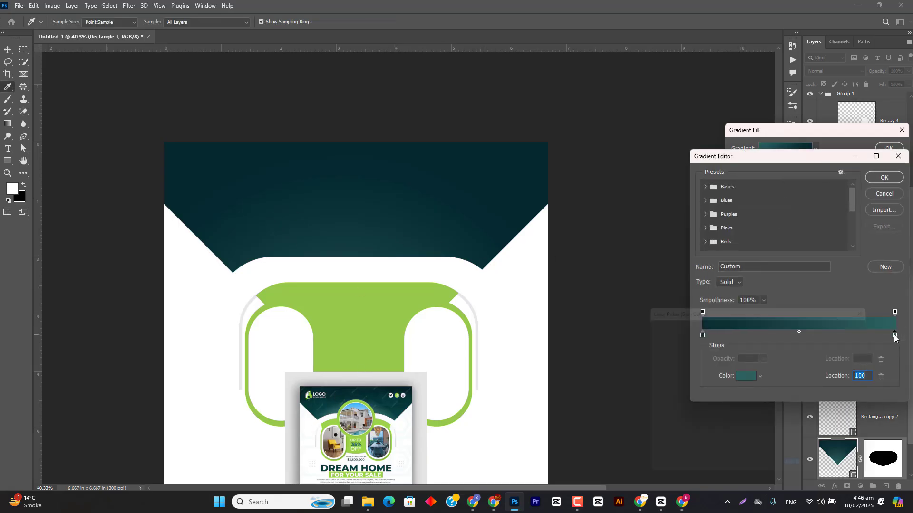
click(787, 408)
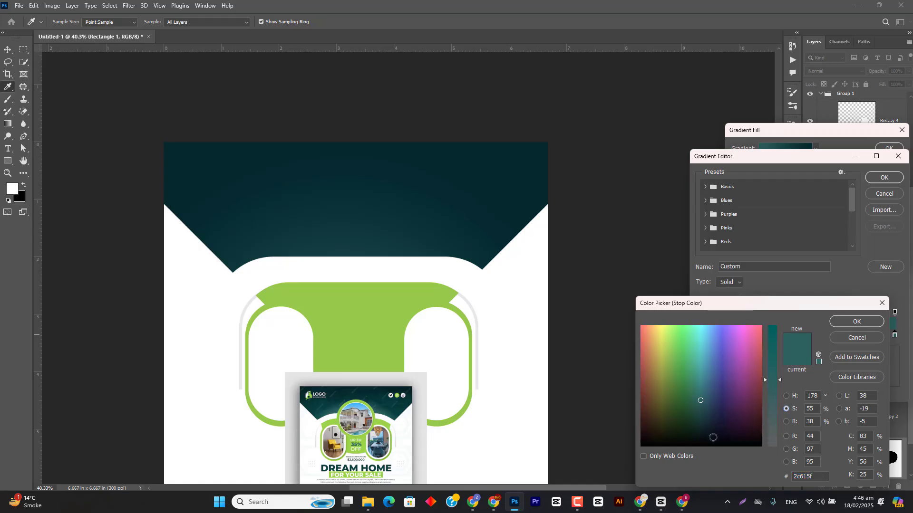
drag(772, 380, 773, 392)
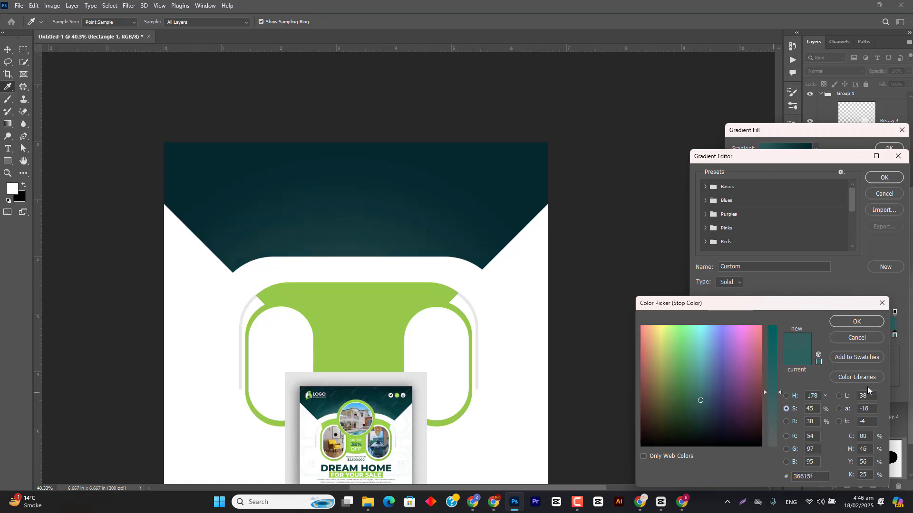
click(786, 421)
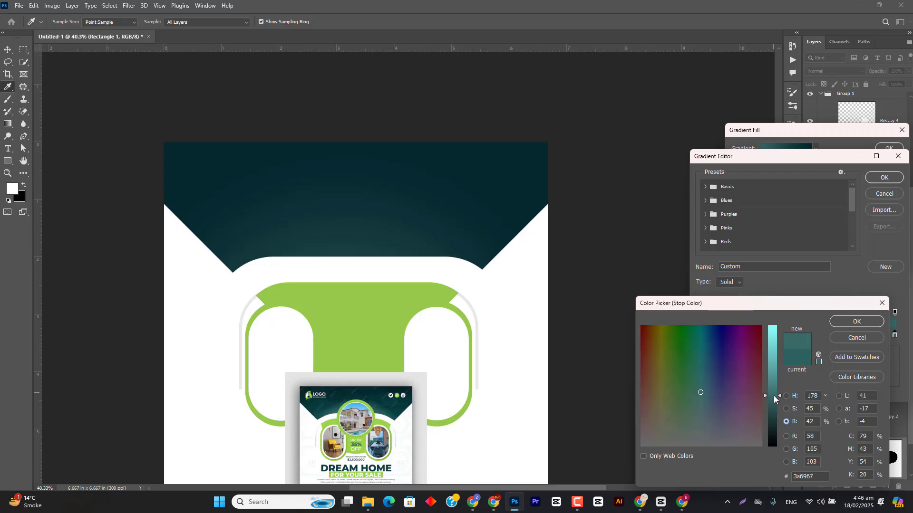
drag(774, 396, 772, 387)
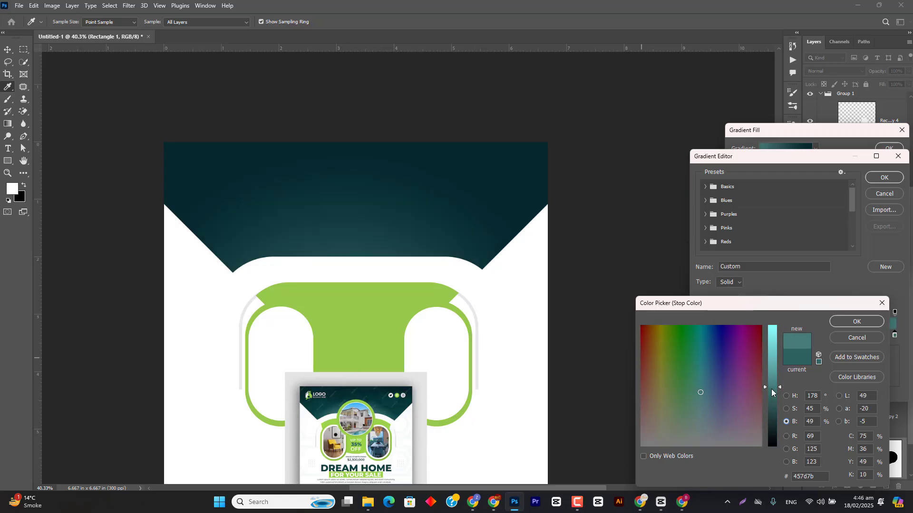
click(856, 322)
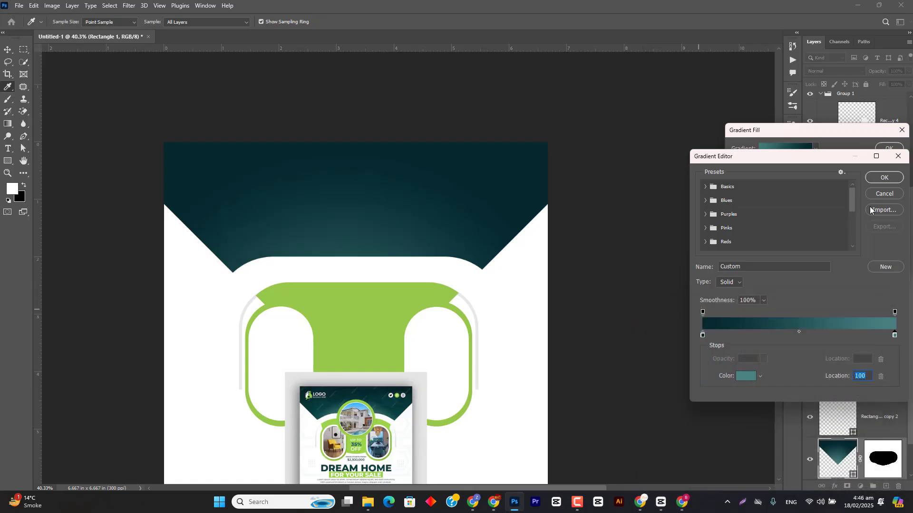
click(883, 178)
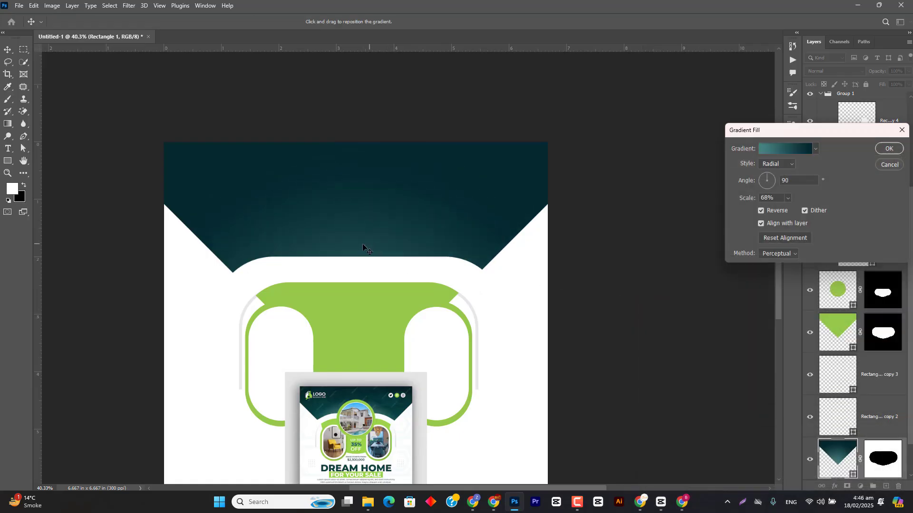
drag(363, 245, 381, 227)
click(889, 149)
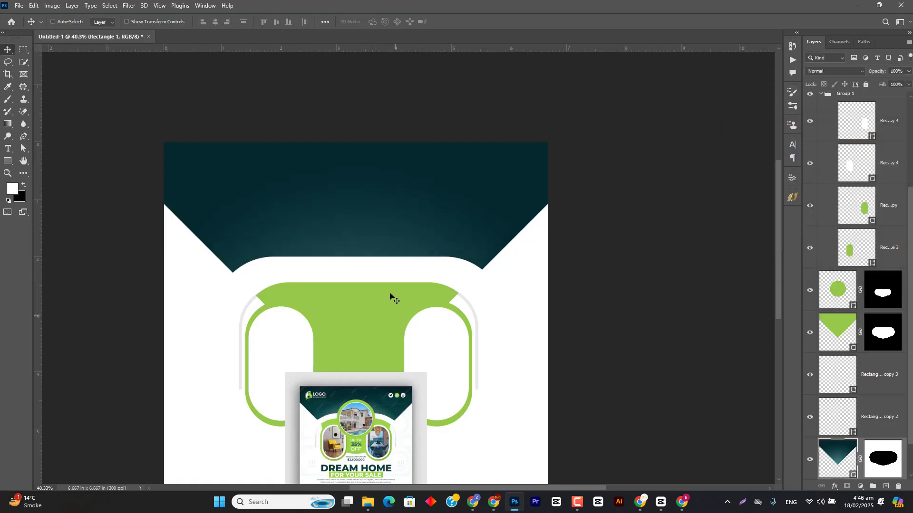
Compare the header gradient, green frames and gray arch outlines with the reference poster up close and at full size
scroll(406, 216, up, 3)
scroll(405, 211, down, 3)
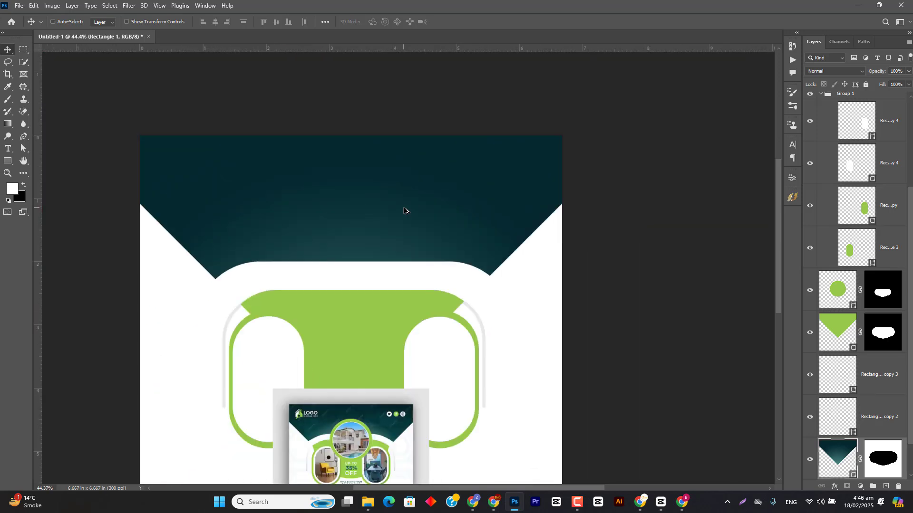
click(576, 502)
click(577, 502)
scroll(362, 262, down, 2)
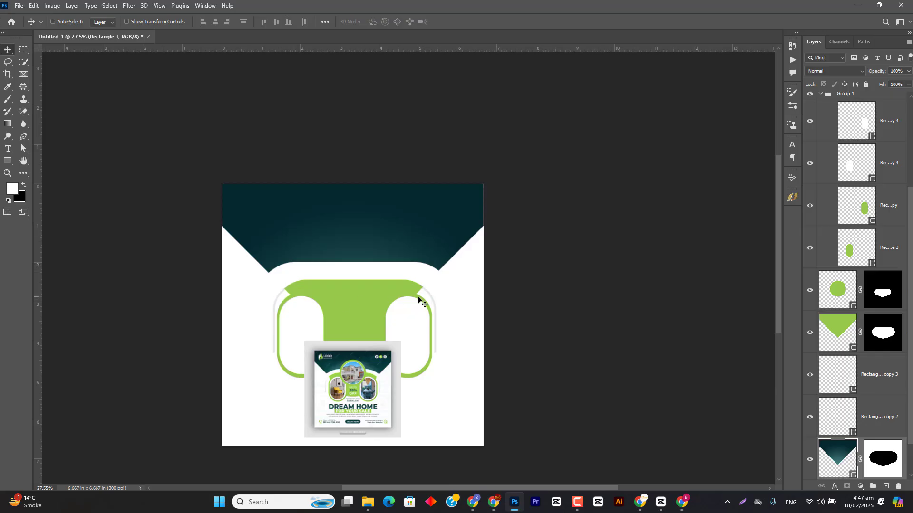
scroll(402, 294, up, 4)
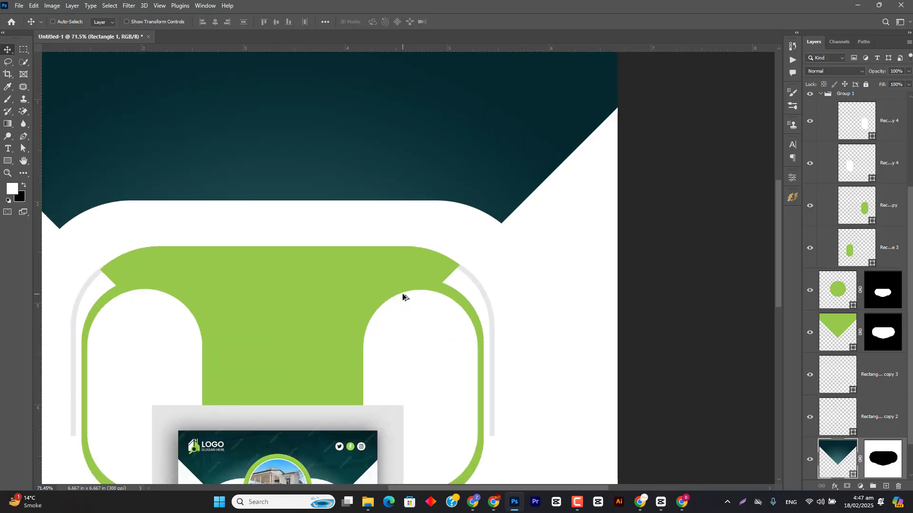
scroll(454, 299, down, 5)
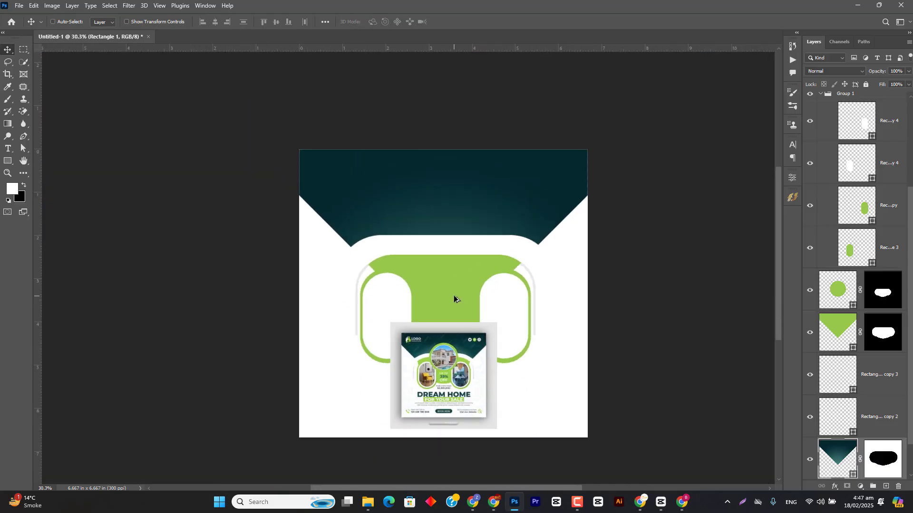
scroll(437, 301, up, 3)
scroll(458, 390, up, 5)
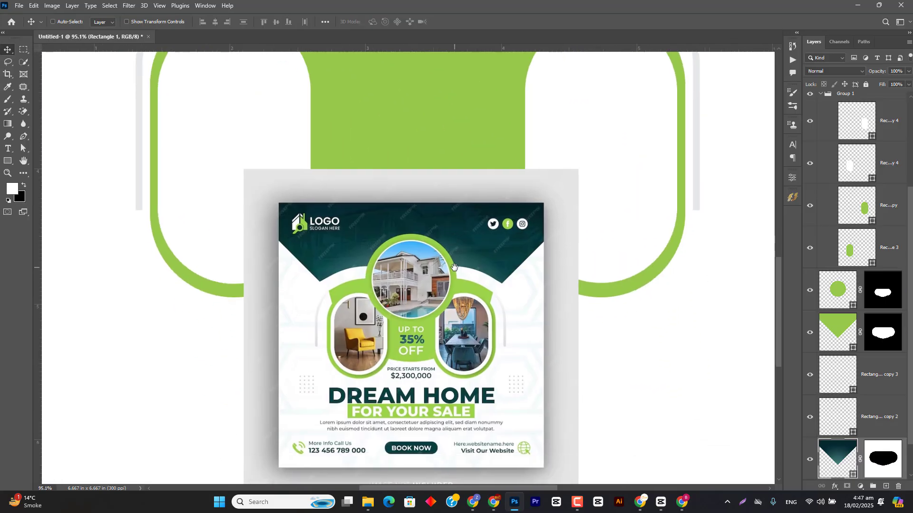
scroll(470, 334, down, 3)
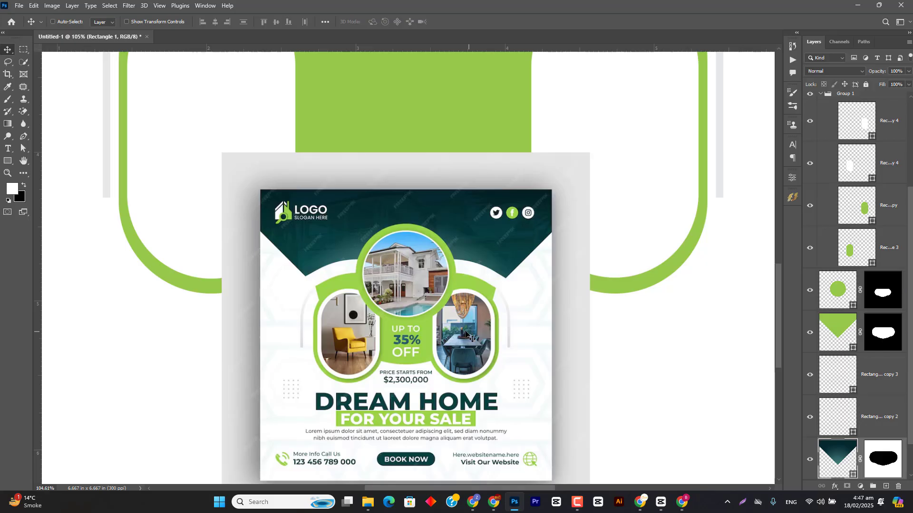
scroll(371, 278, down, 6)
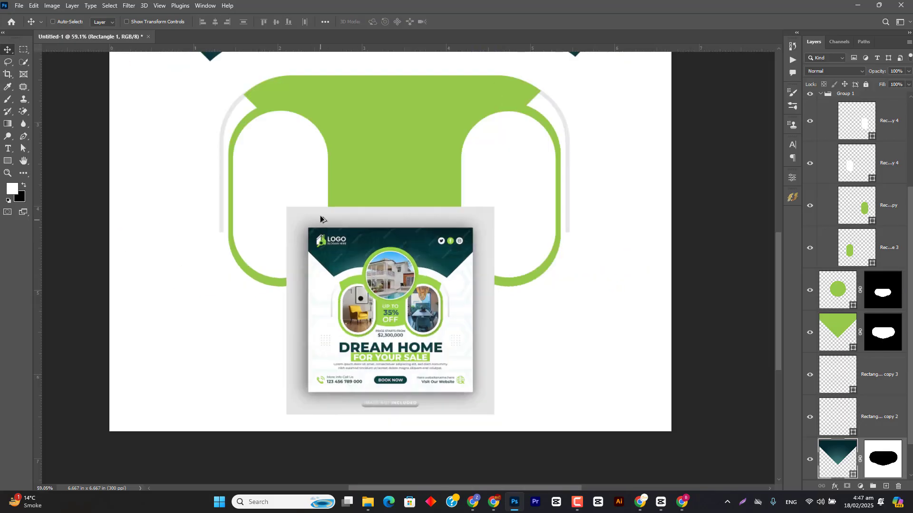
drag(387, 176, 371, 249)
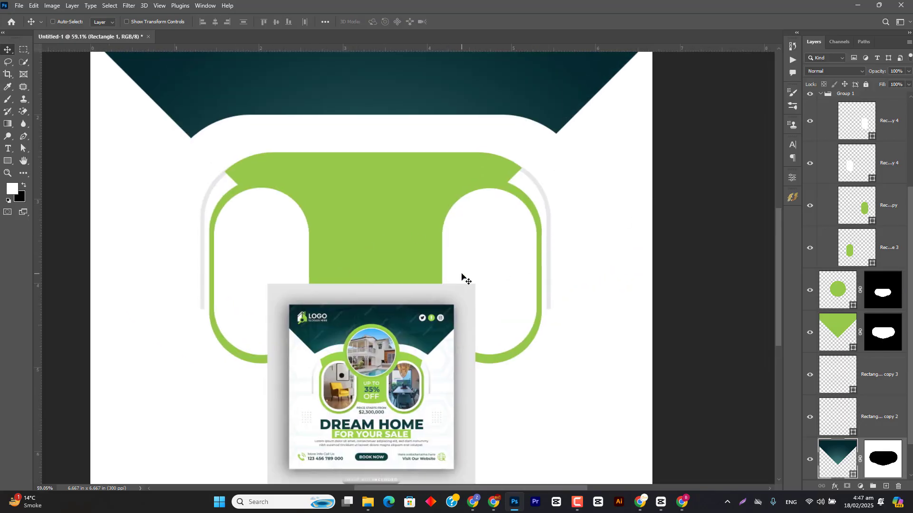
scroll(464, 279, down, 3)
scroll(427, 336, up, 5)
scroll(426, 336, up, 3)
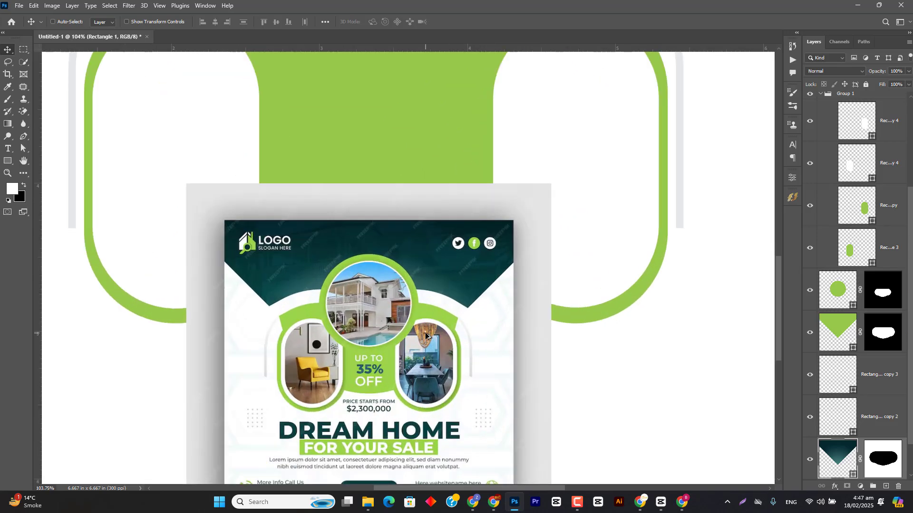
scroll(427, 334, up, 1)
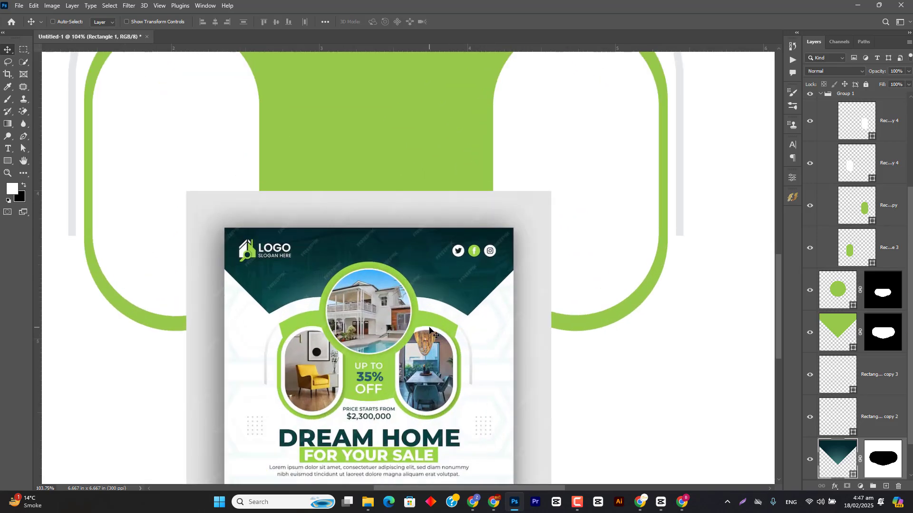
scroll(429, 328, down, 4)
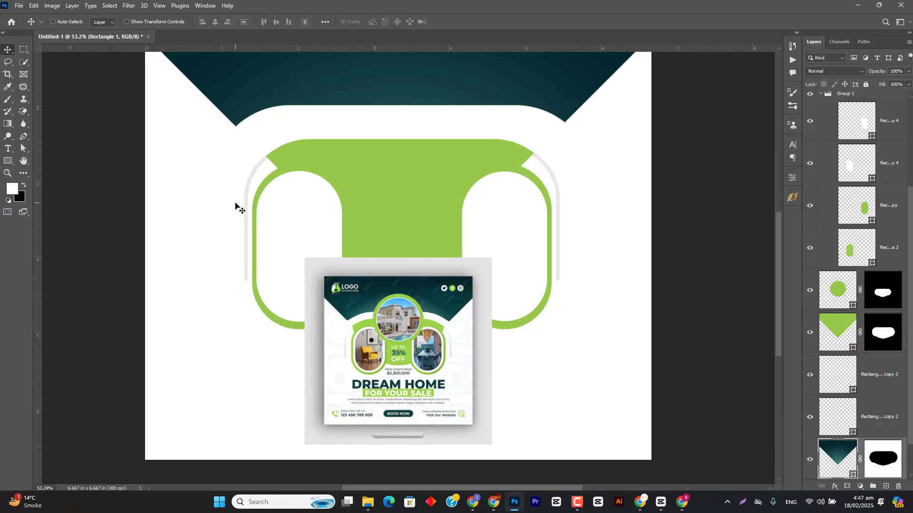